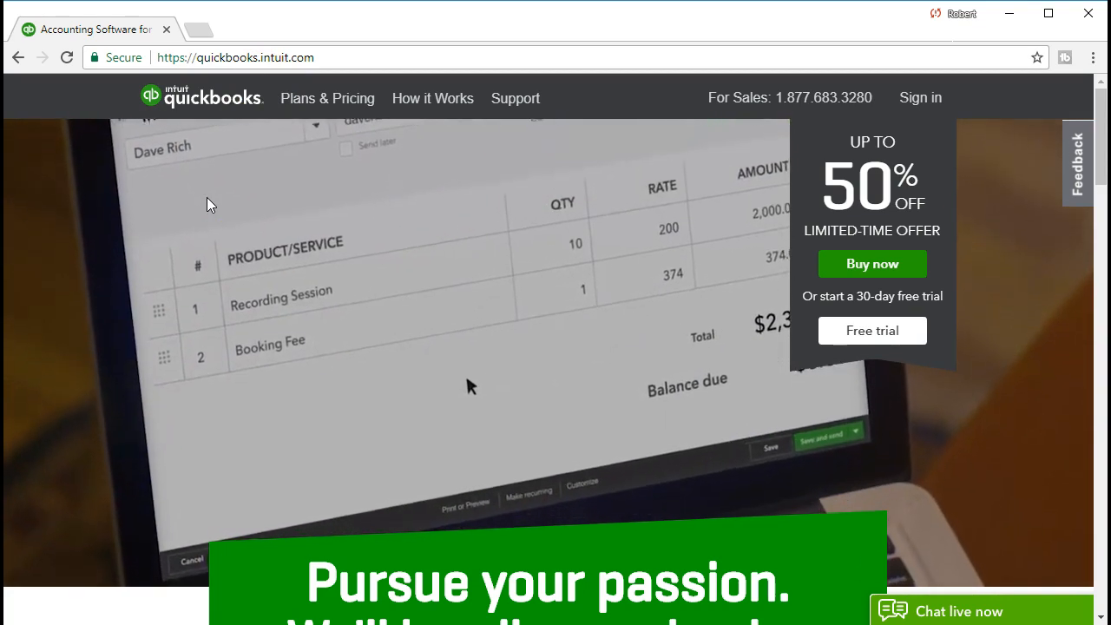
Step: Open the QuickBooks Online product page from the product links in the home page footer
{"action": "scroll", "coordinate": [171, 248], "scroll_direction": "down", "scroll_amount": 2}
{"action": "scroll", "coordinate": [167, 254], "scroll_direction": "down", "scroll_amount": 5}
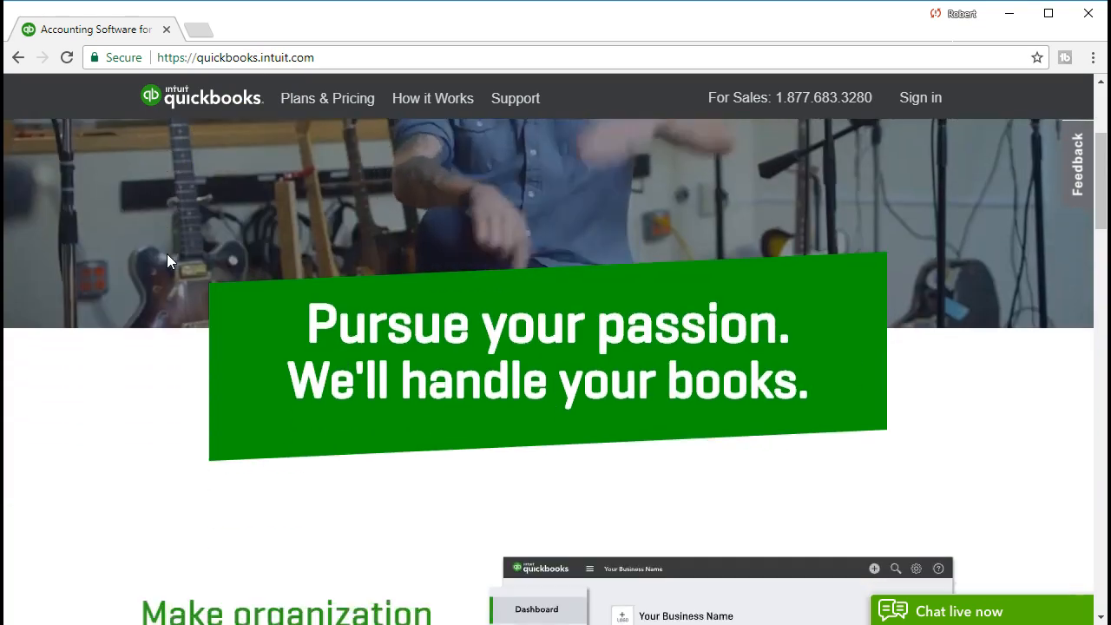
{"action": "scroll", "coordinate": [167, 254], "scroll_direction": "down", "scroll_amount": 5}
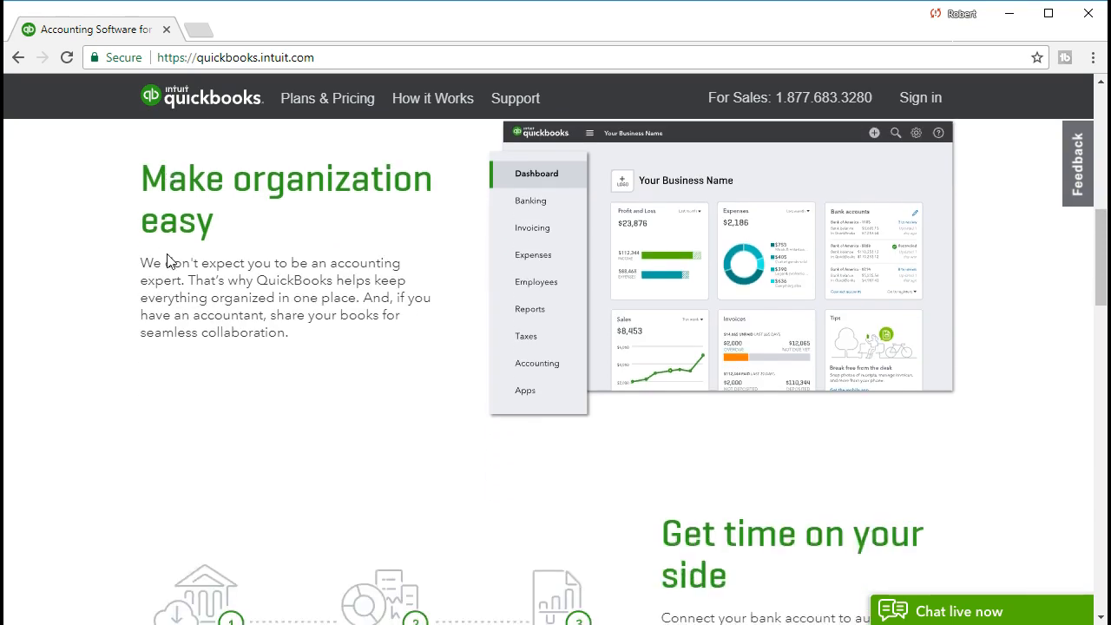
{"action": "scroll", "coordinate": [171, 262], "scroll_direction": "down", "scroll_amount": 4}
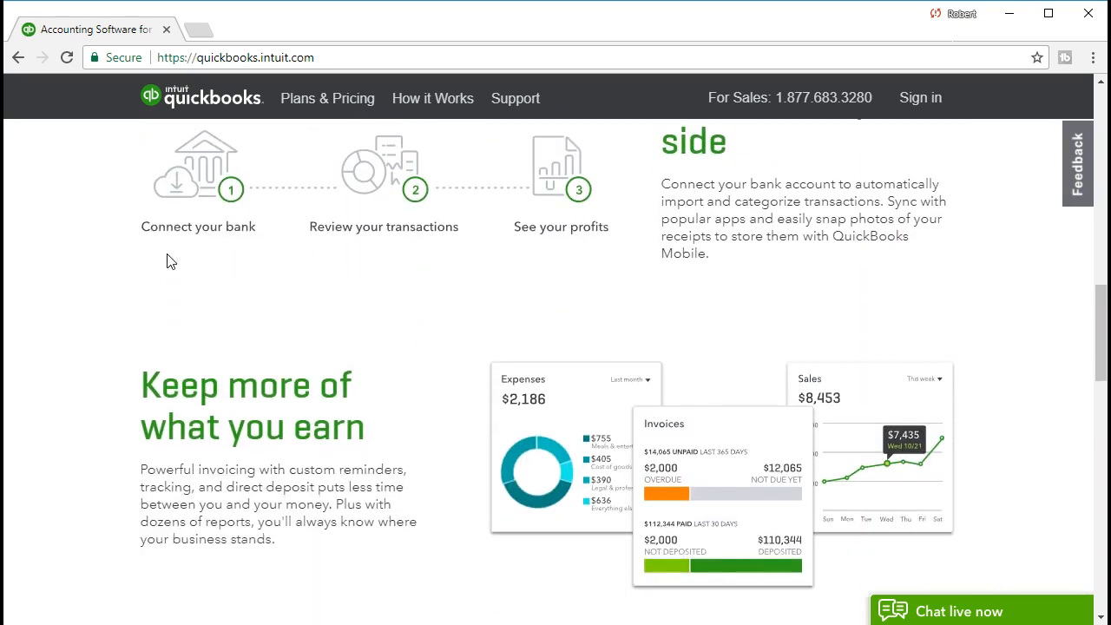
{"action": "scroll", "coordinate": [168, 254], "scroll_direction": "down", "scroll_amount": 3}
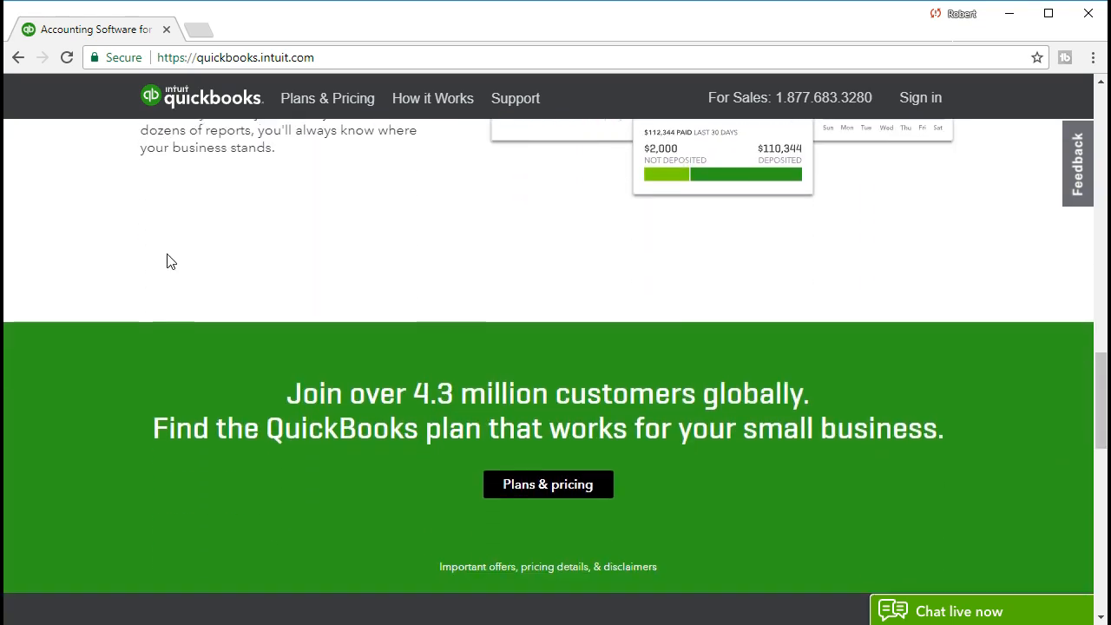
{"action": "scroll", "coordinate": [168, 260], "scroll_direction": "down", "scroll_amount": 3}
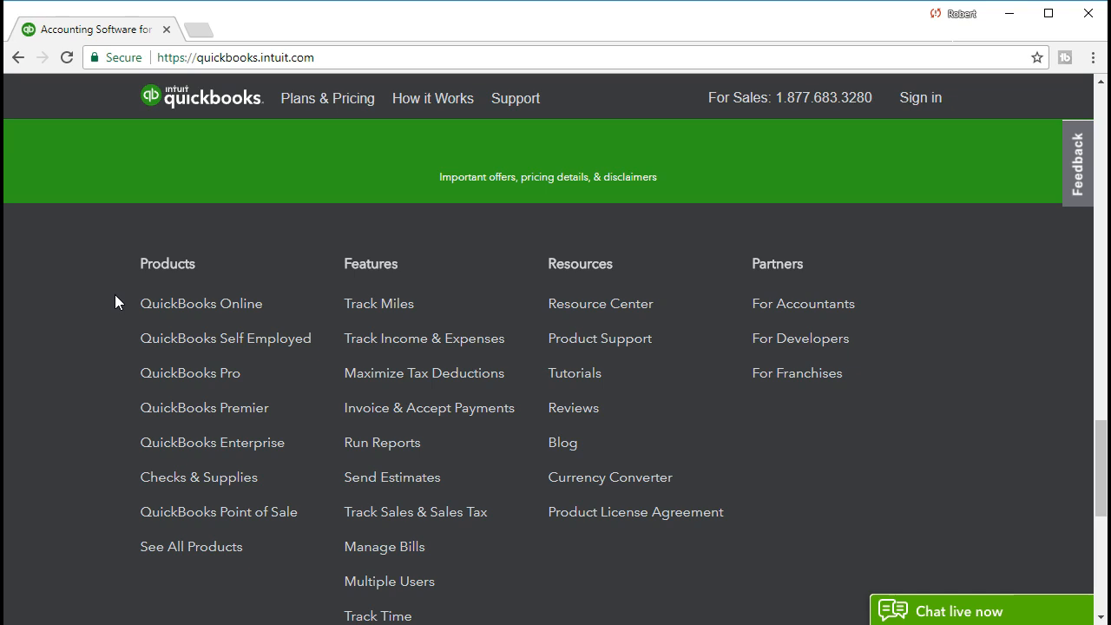
{"action": "scroll", "coordinate": [115, 295], "scroll_direction": "down", "scroll_amount": 1}
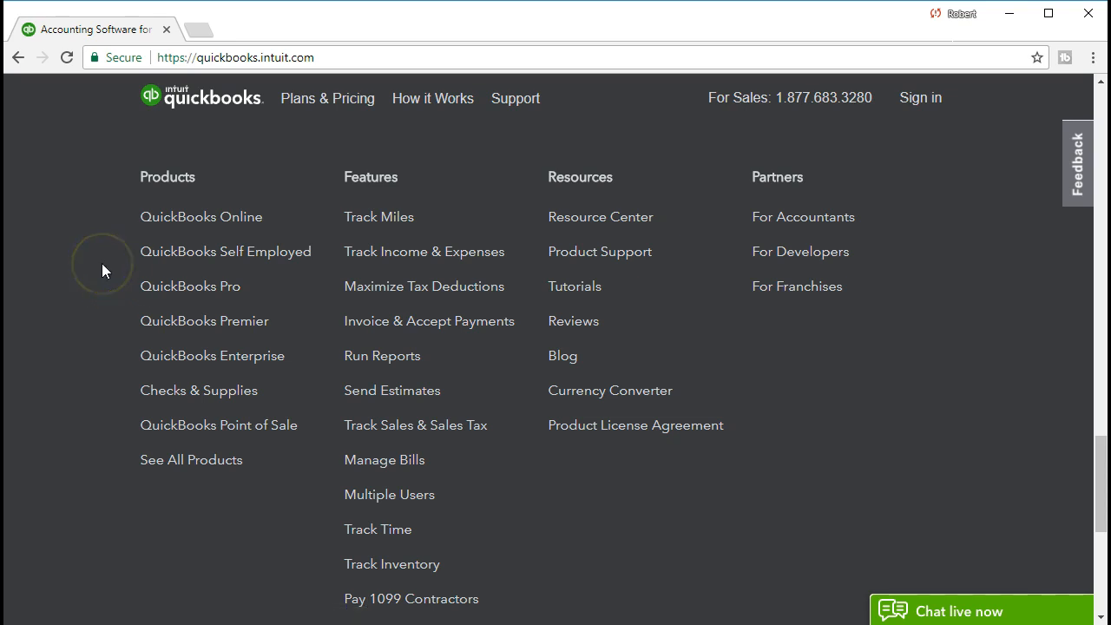
{"action": "left_click", "coordinate": [152, 228]}
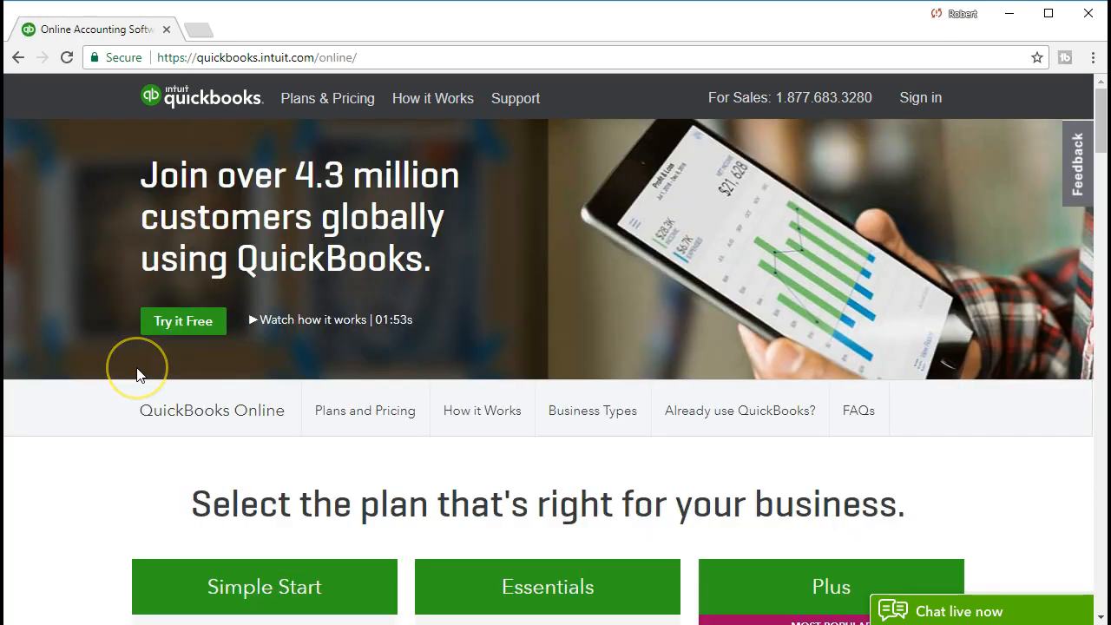
Step: Compare the prices and included features of the Simple Start, Essentials and Plus plans
{"action": "scroll", "coordinate": [137, 375], "scroll_direction": "down", "scroll_amount": 4}
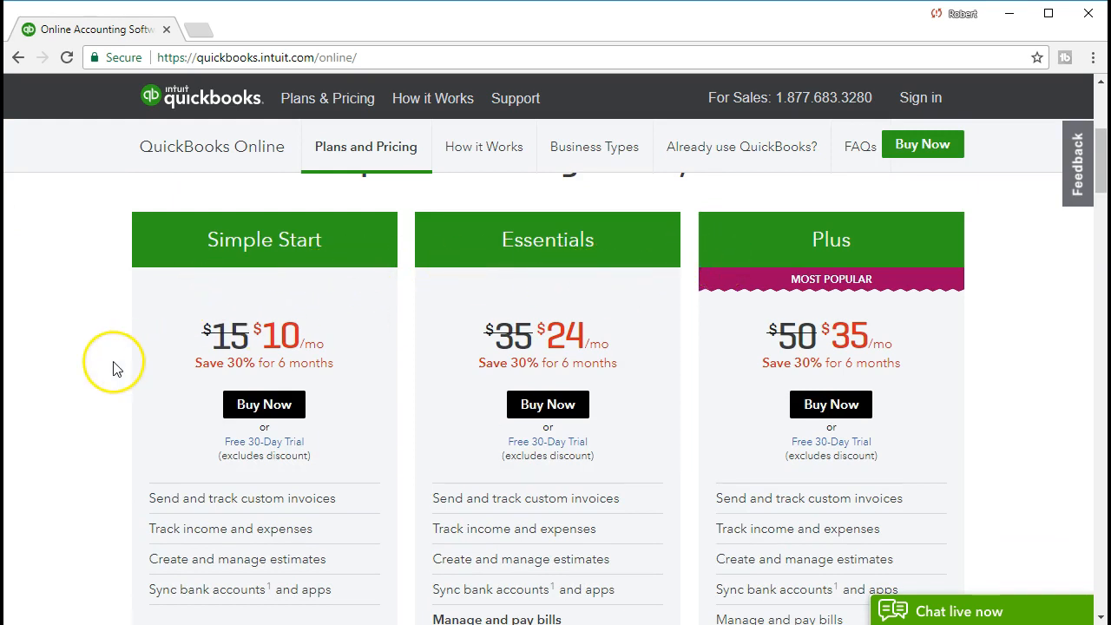
{"action": "scroll", "coordinate": [117, 369], "scroll_direction": "down", "scroll_amount": 1}
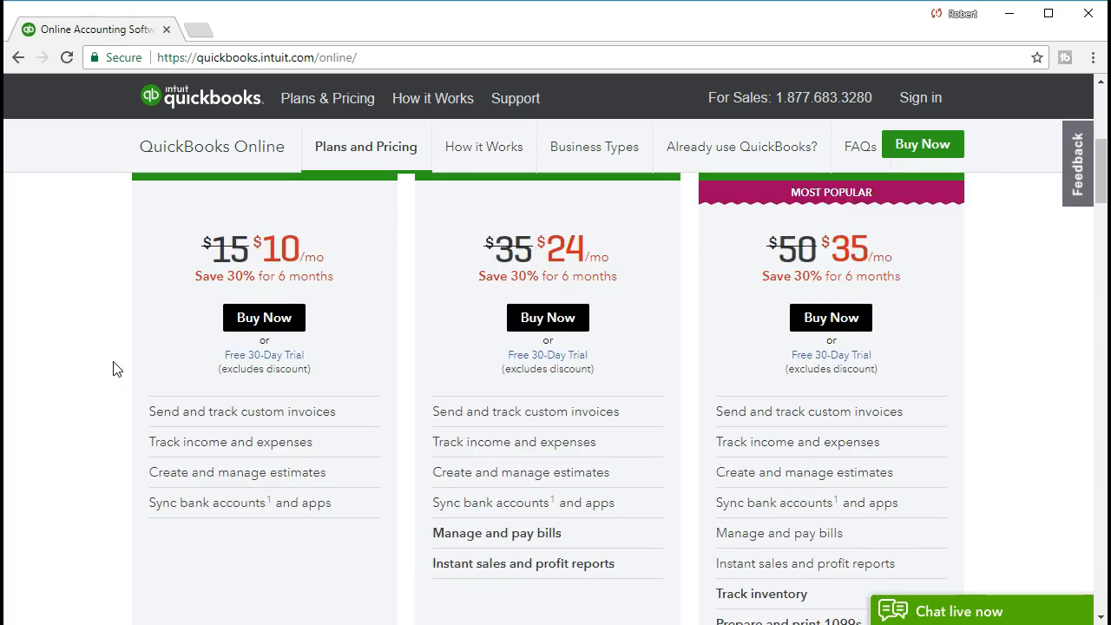
{"action": "scroll", "coordinate": [118, 369], "scroll_direction": "up", "scroll_amount": 1}
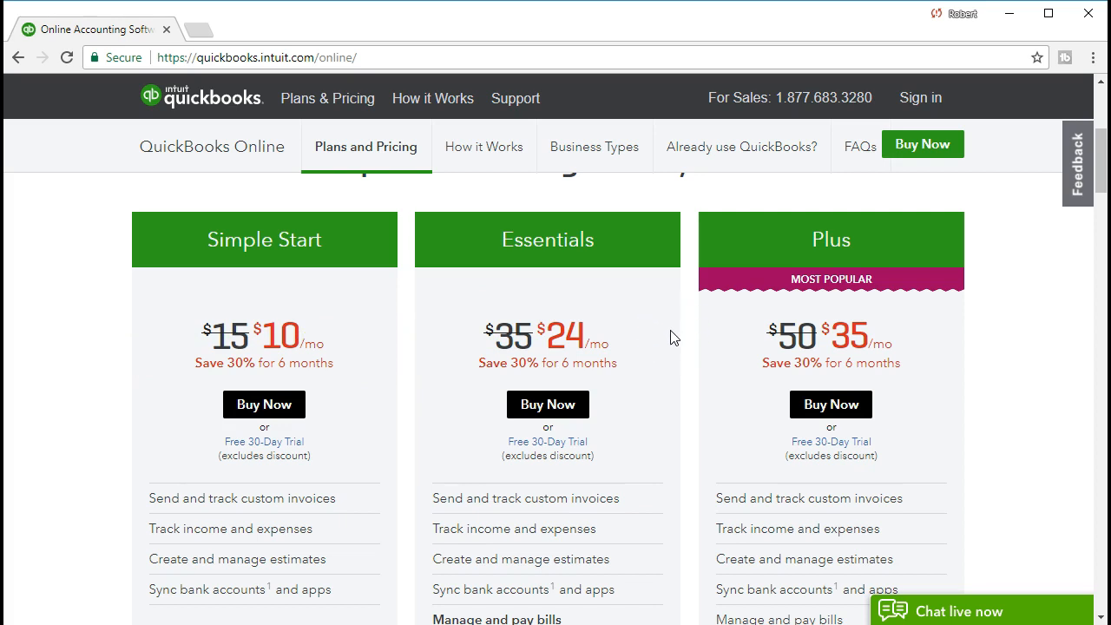
{"action": "scroll", "coordinate": [671, 337], "scroll_direction": "down", "scroll_amount": 1}
{"action": "scroll", "coordinate": [671, 337], "scroll_direction": "down", "scroll_amount": 1}
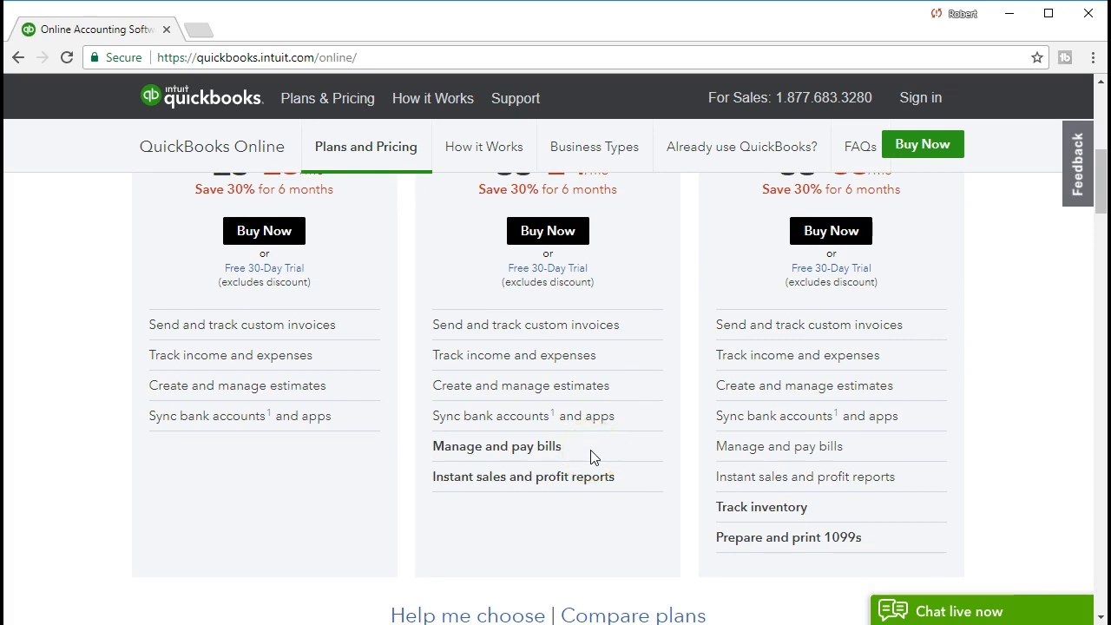
{"action": "scroll", "coordinate": [595, 458], "scroll_direction": "up", "scroll_amount": 2}
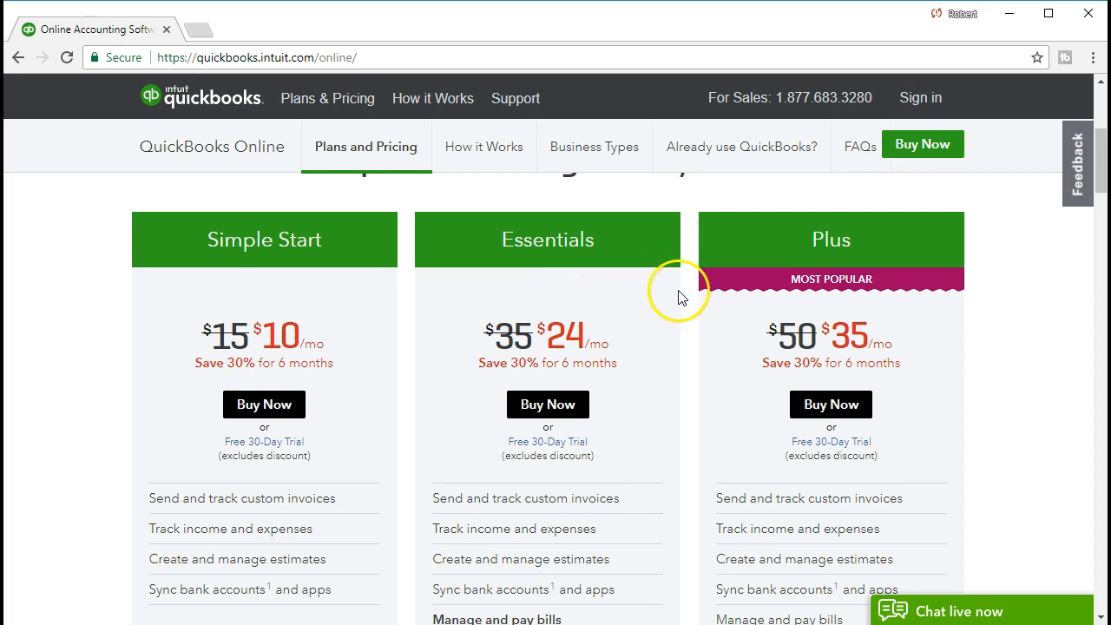
{"action": "scroll", "coordinate": [749, 263], "scroll_direction": "down", "scroll_amount": 2}
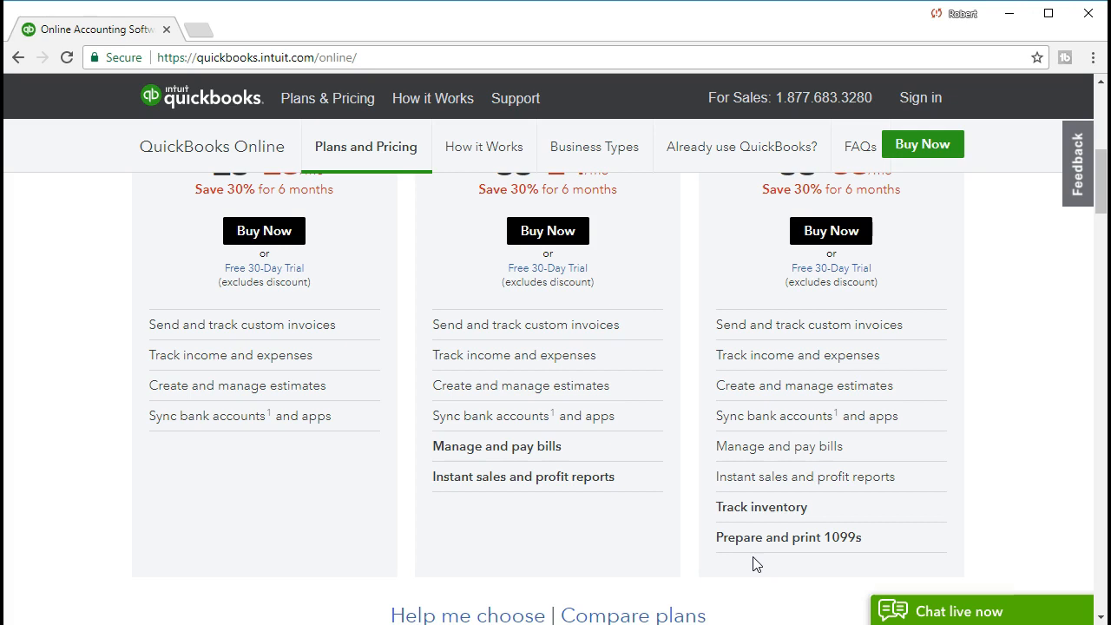
{"action": "scroll", "coordinate": [754, 565], "scroll_direction": "up", "scroll_amount": 2}
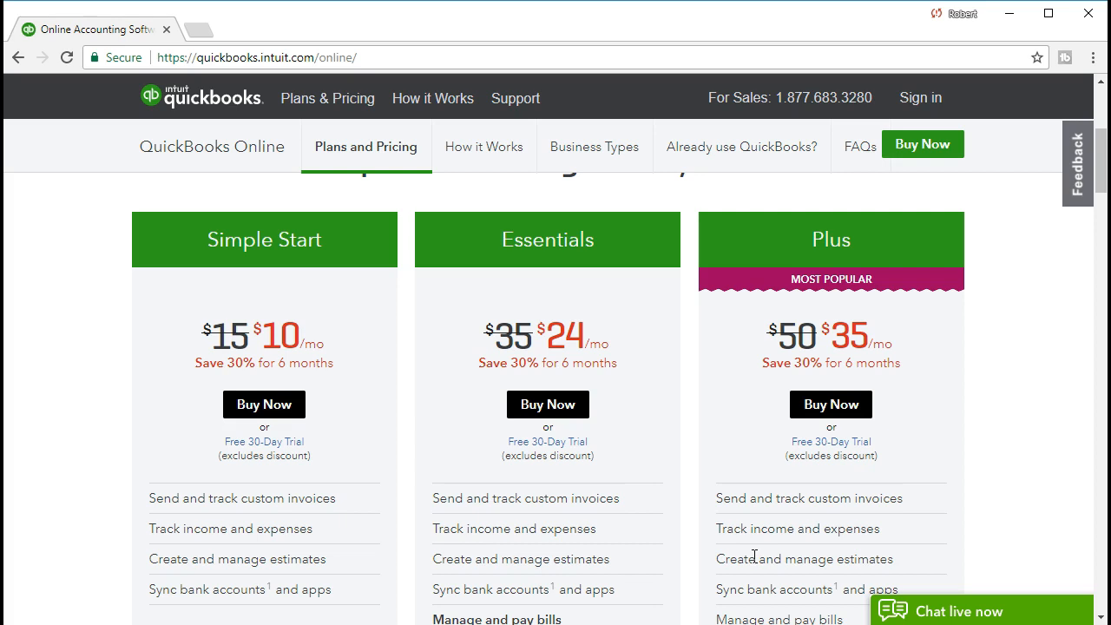
Step: Choose to buy the Plus plan and confirm the recognized Intuit account for the purchase
{"action": "left_click", "coordinate": [810, 413]}
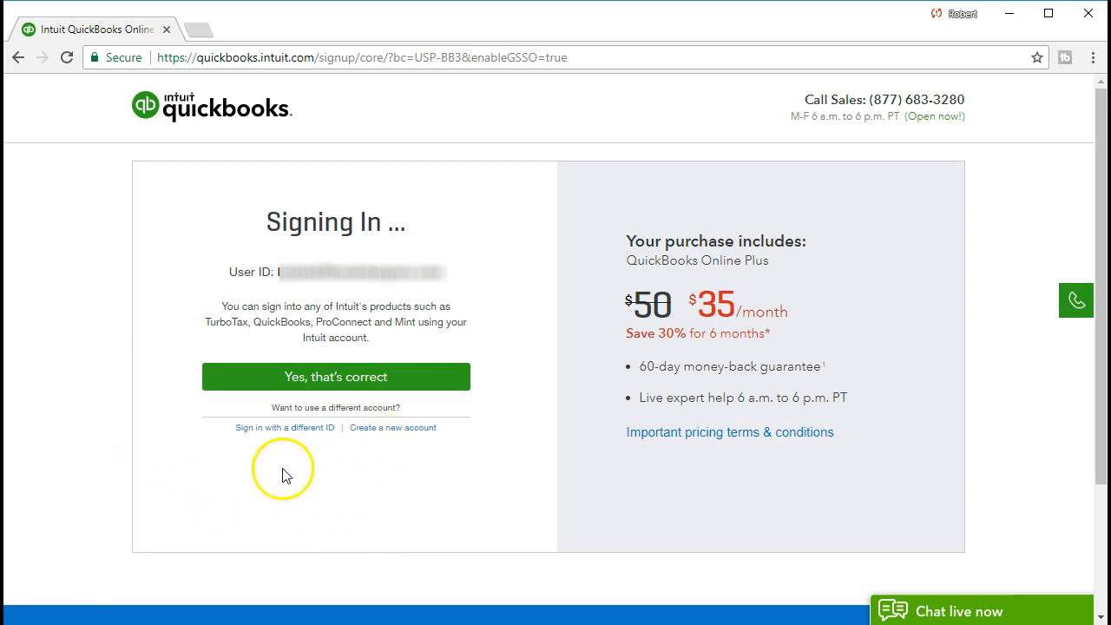
{"action": "left_click", "coordinate": [214, 383]}
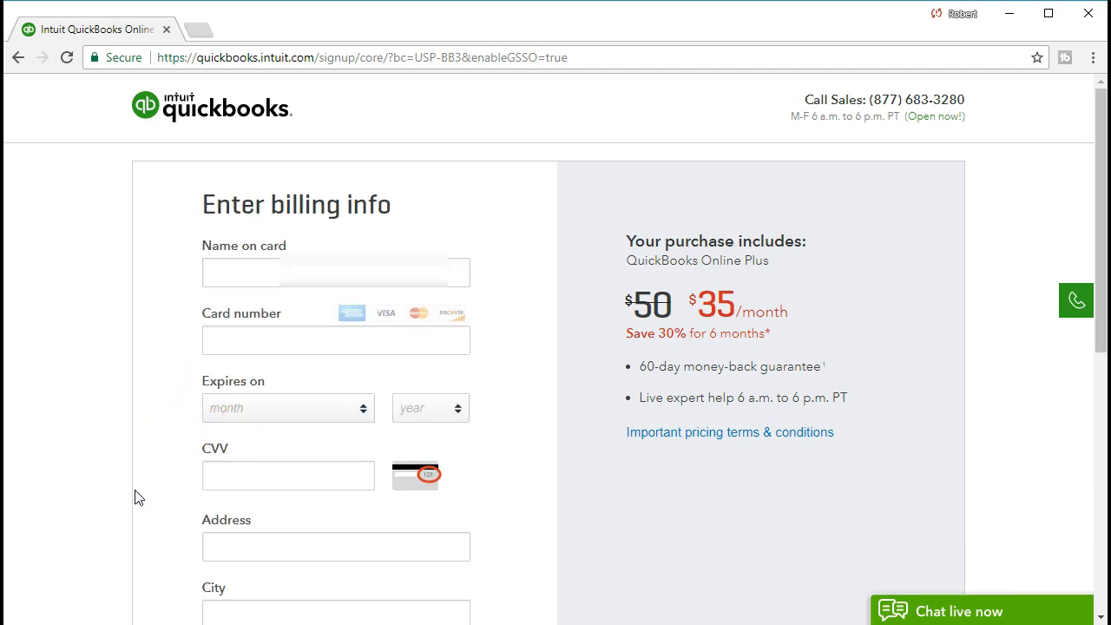
{"action": "left_click", "coordinate": [87, 561]}
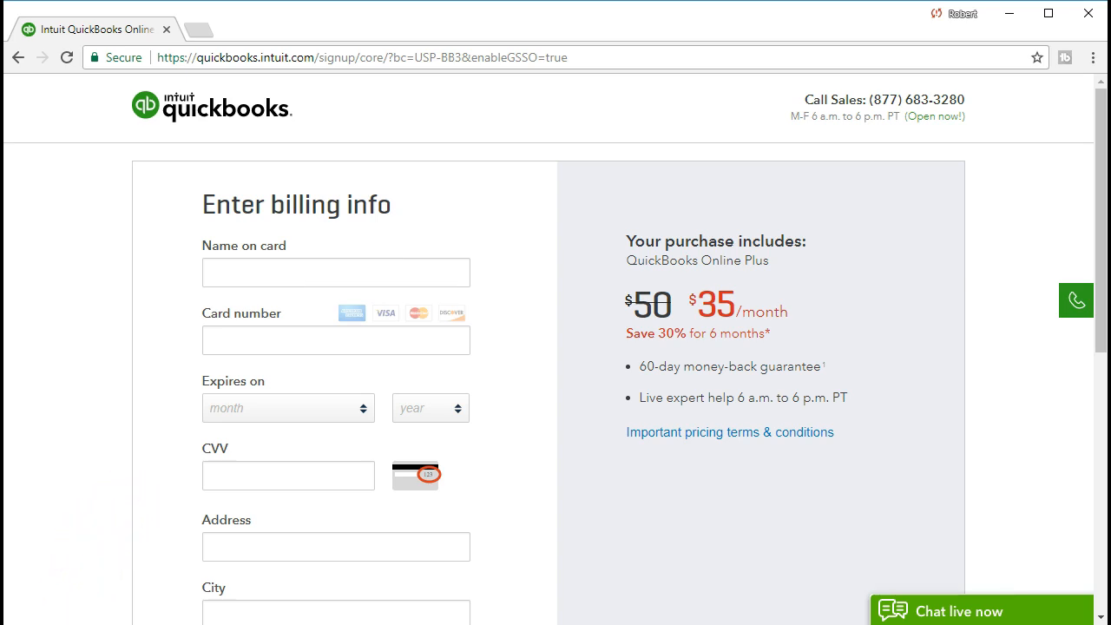
{"action": "left_click", "coordinate": [117, 395]}
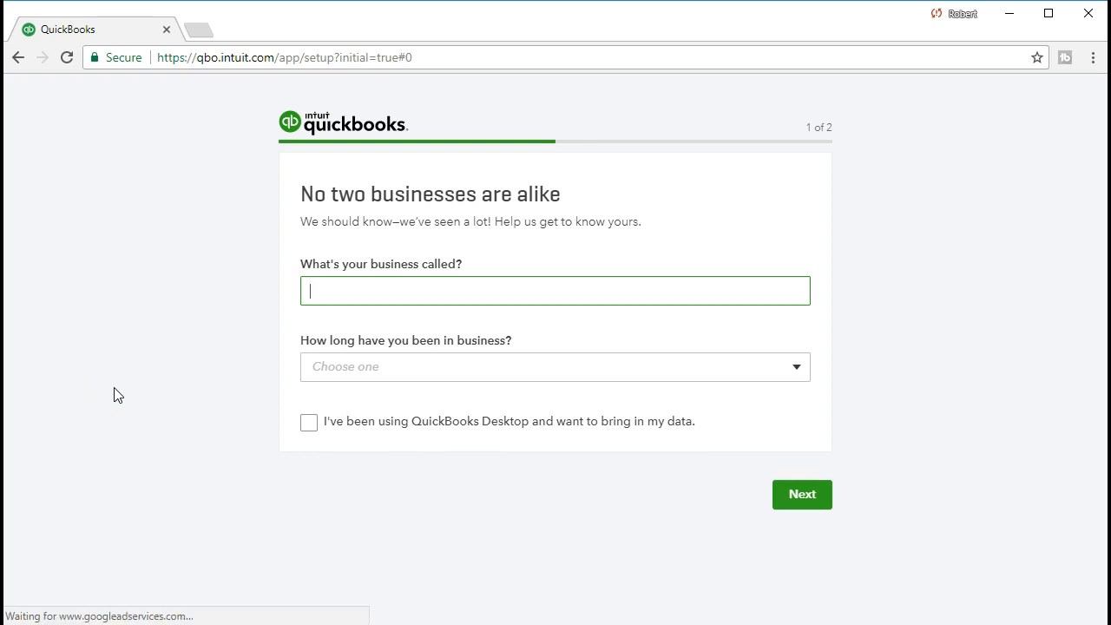
Step: Complete the company setup with Get Great Guitars as the business name and Less than 1 year in business
{"action": "left_click", "coordinate": [41, 470]}
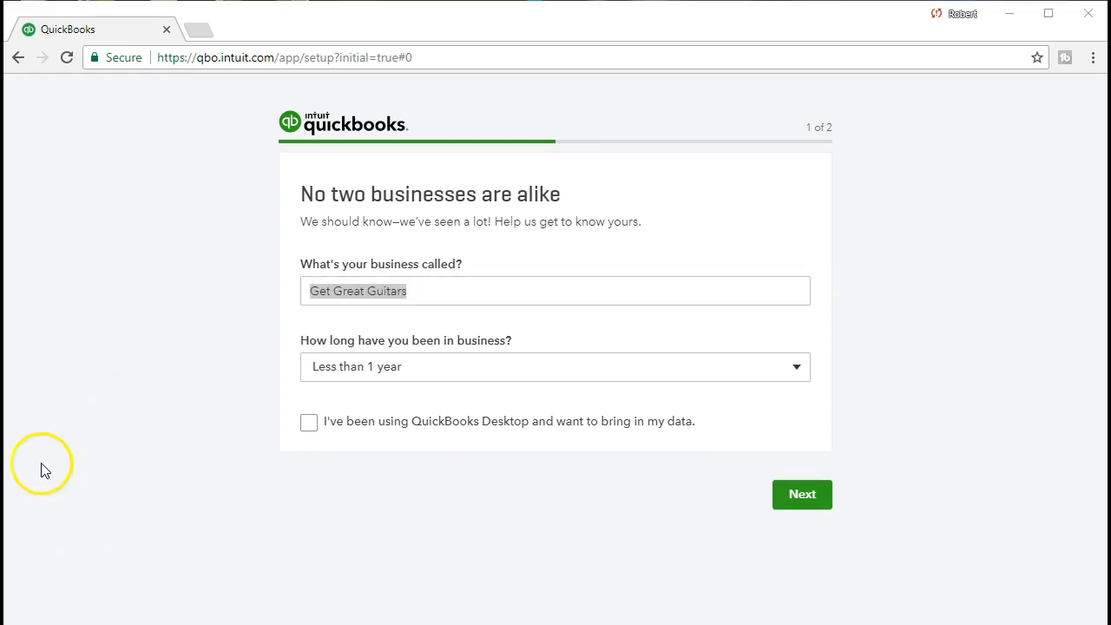
{"action": "left_click", "coordinate": [410, 294]}
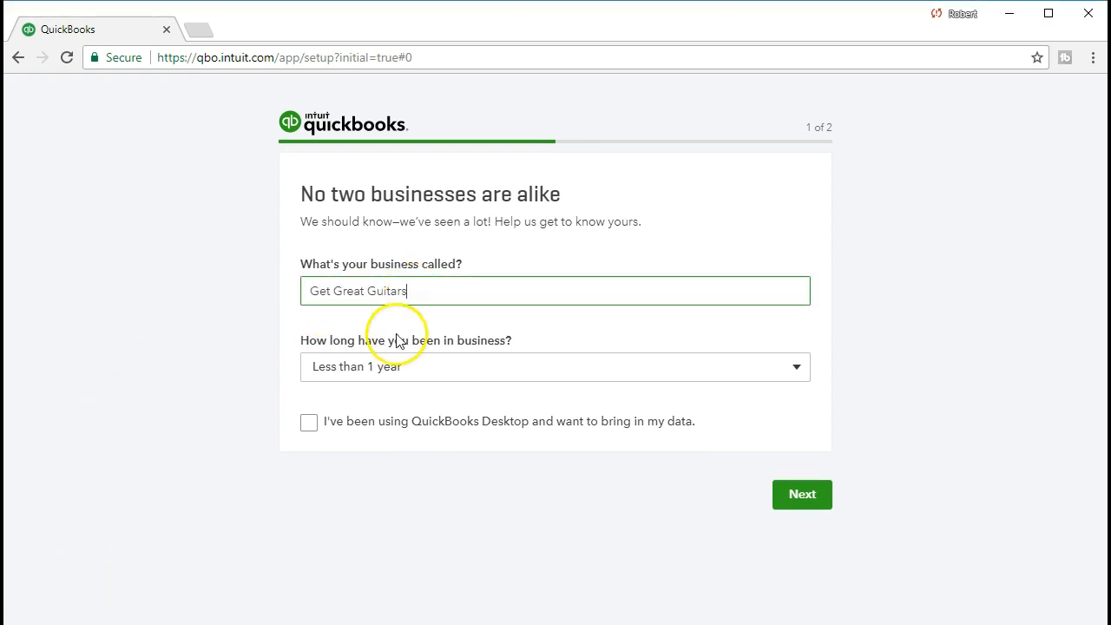
{"action": "left_click", "coordinate": [382, 372]}
{"action": "left_click", "coordinate": [441, 300]}
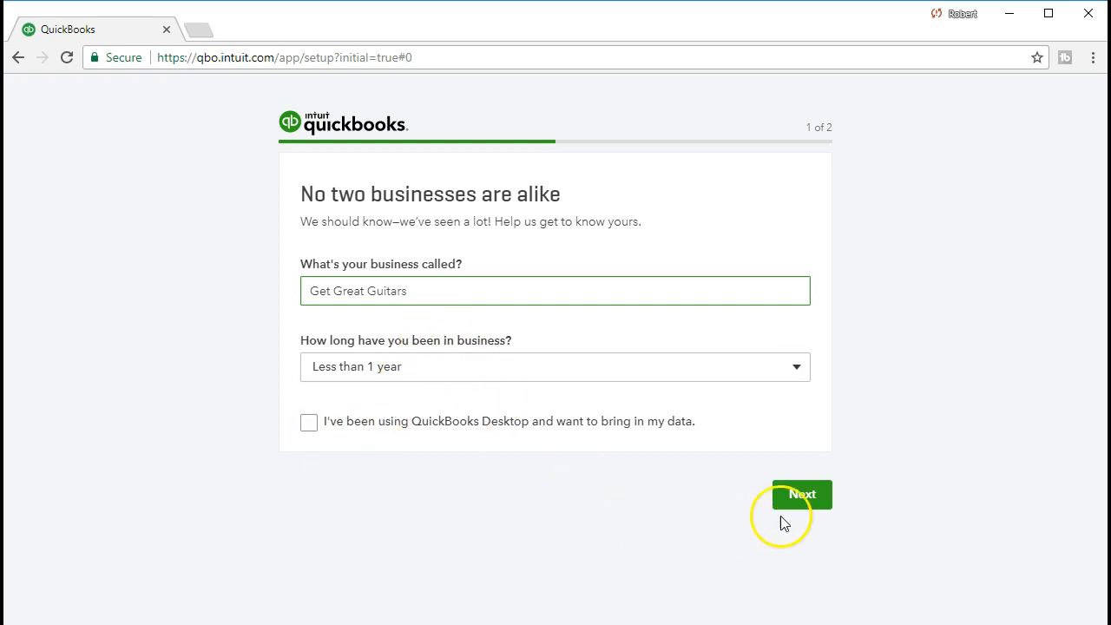
{"action": "left_click", "coordinate": [797, 500]}
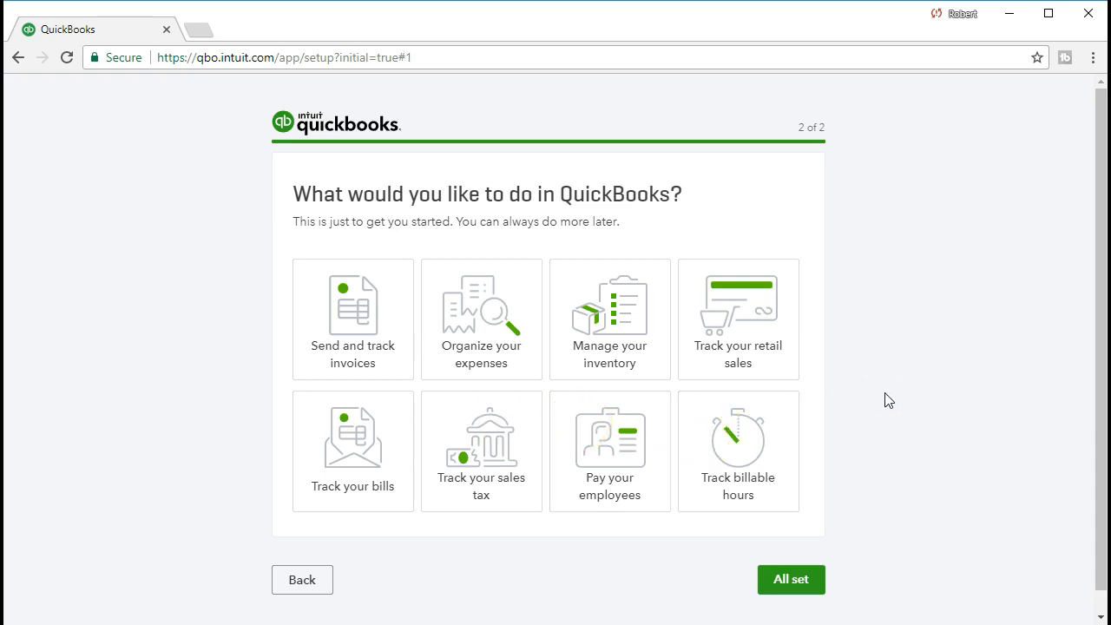
{"action": "left_click", "coordinate": [806, 588]}
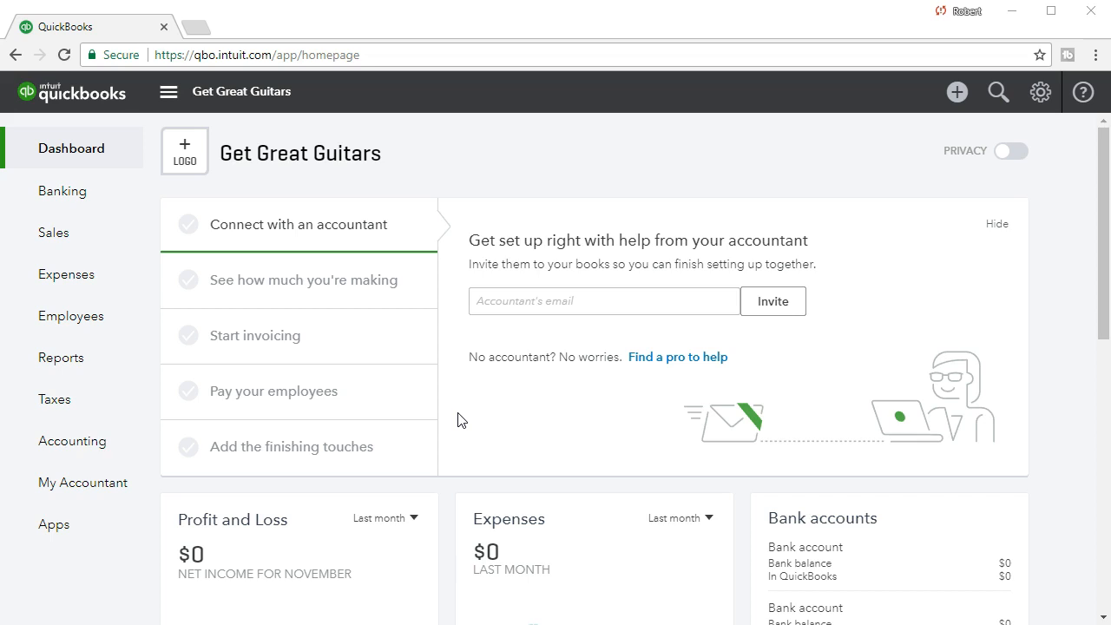
Step: Examine the dashboard's setup checklist and its financial summary cards, including hiding and restoring the navigation menu
{"action": "scroll", "coordinate": [460, 420], "scroll_direction": "down", "scroll_amount": 3}
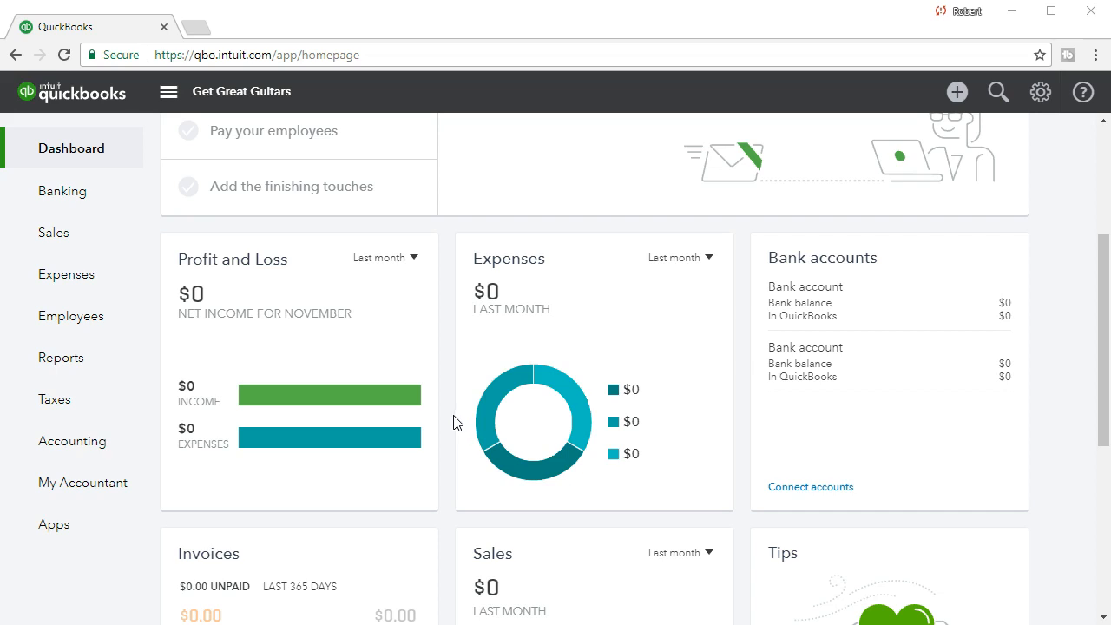
{"action": "scroll", "coordinate": [782, 414], "scroll_direction": "down", "scroll_amount": 1}
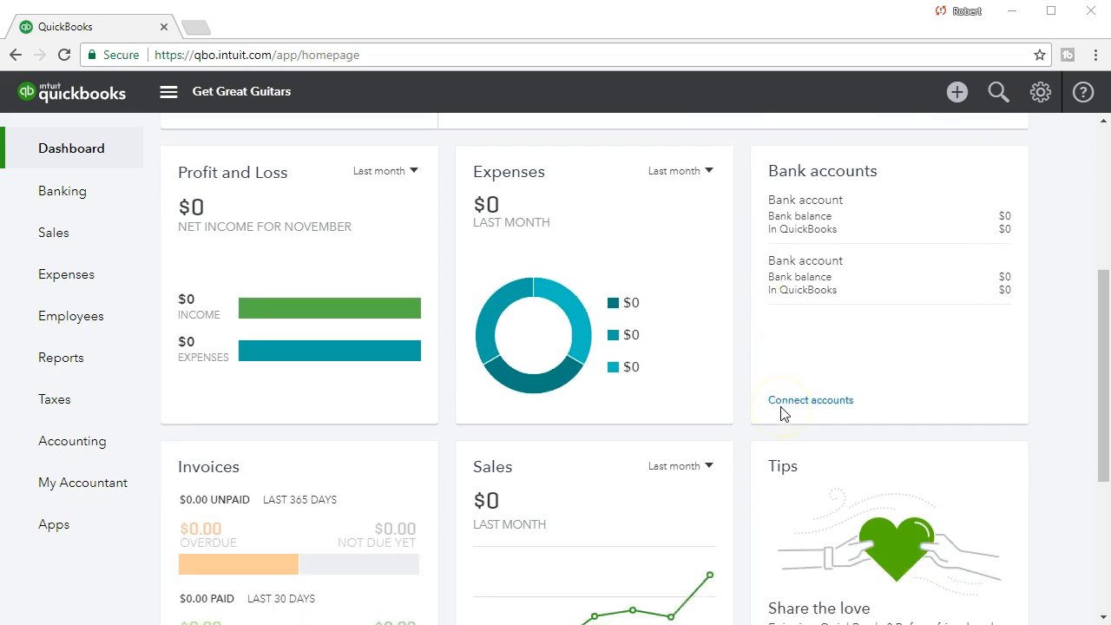
{"action": "scroll", "coordinate": [782, 414], "scroll_direction": "down", "scroll_amount": 2}
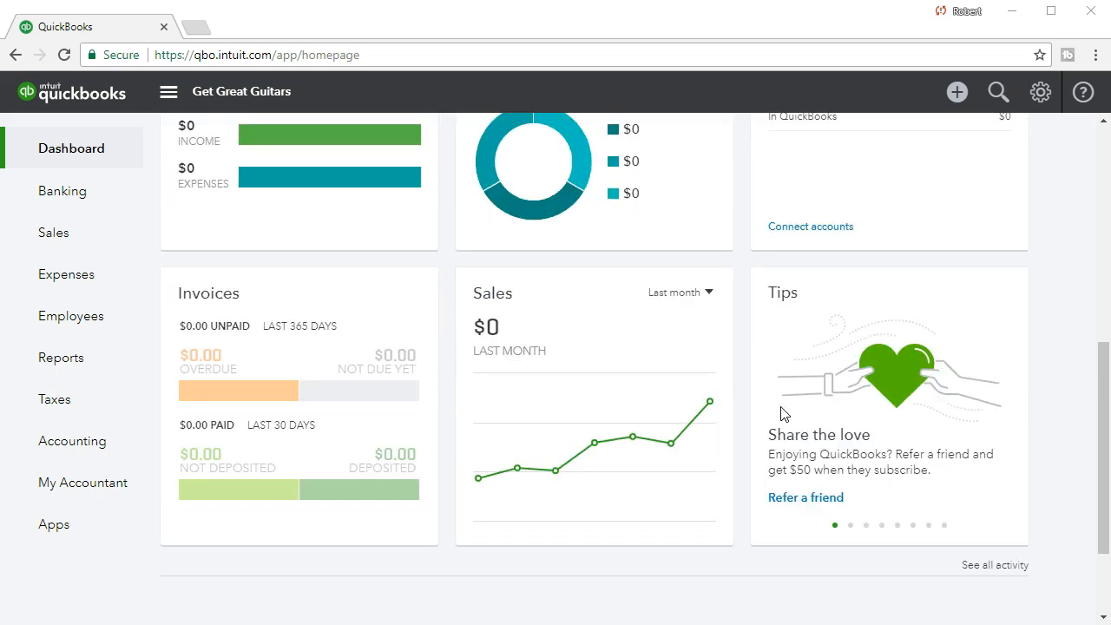
{"action": "scroll", "coordinate": [782, 414], "scroll_direction": "up", "scroll_amount": 6}
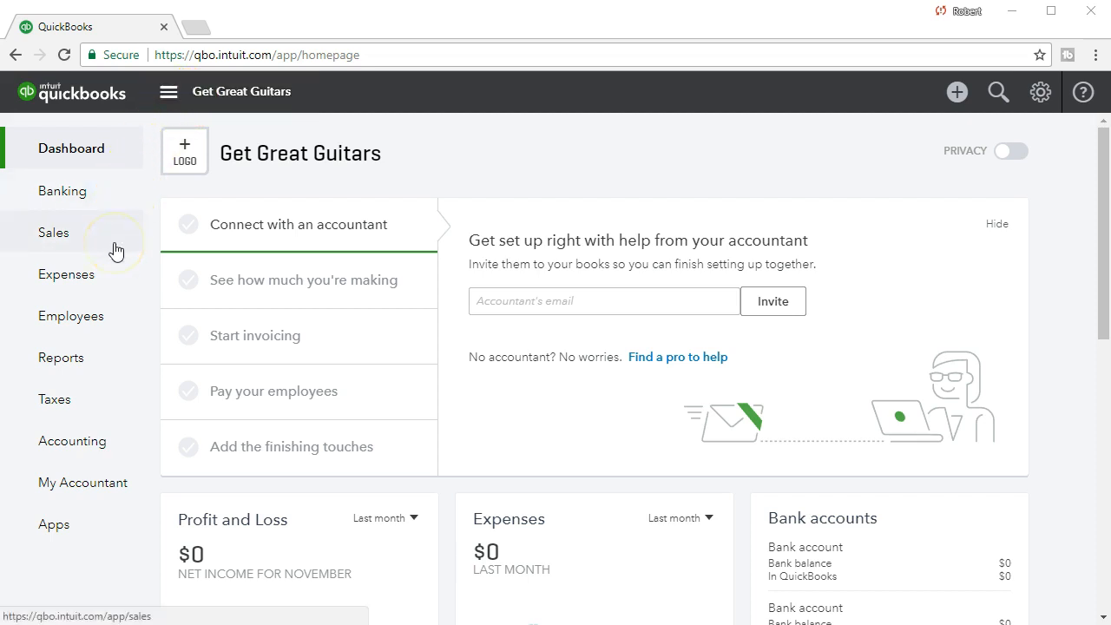
{"action": "left_click", "coordinate": [169, 92]}
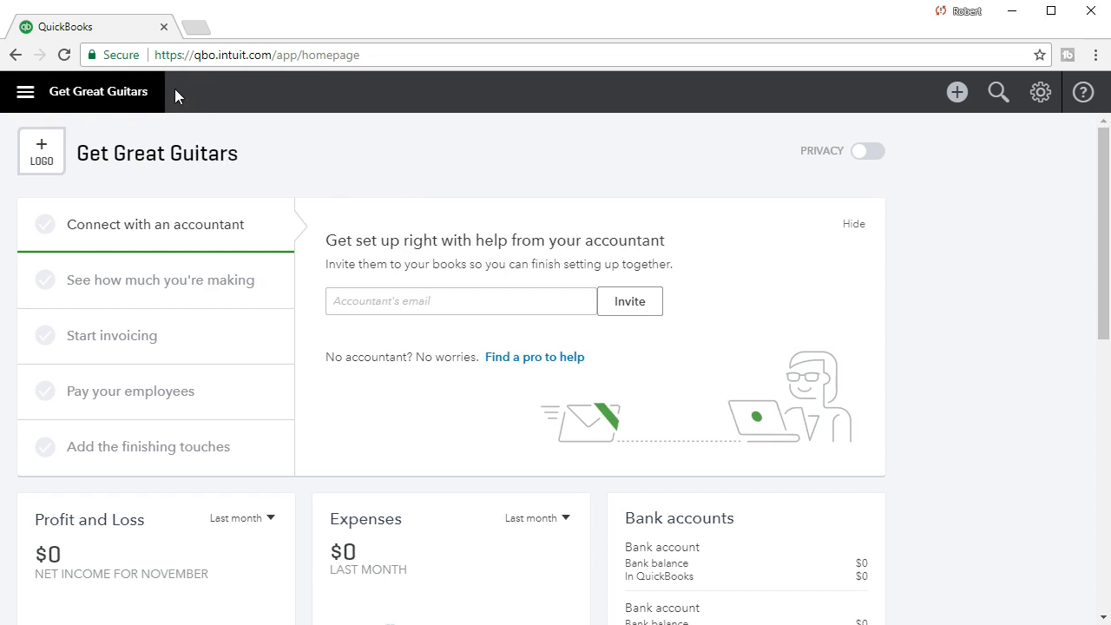
{"action": "left_click", "coordinate": [121, 98]}
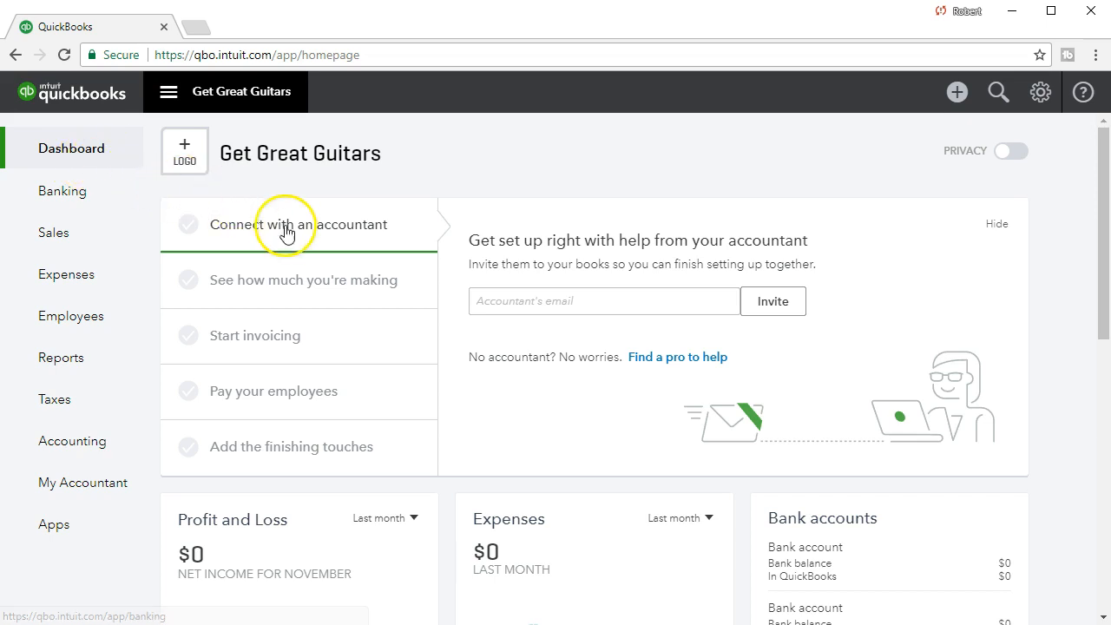
{"action": "scroll", "coordinate": [456, 356], "scroll_direction": "down", "scroll_amount": 5}
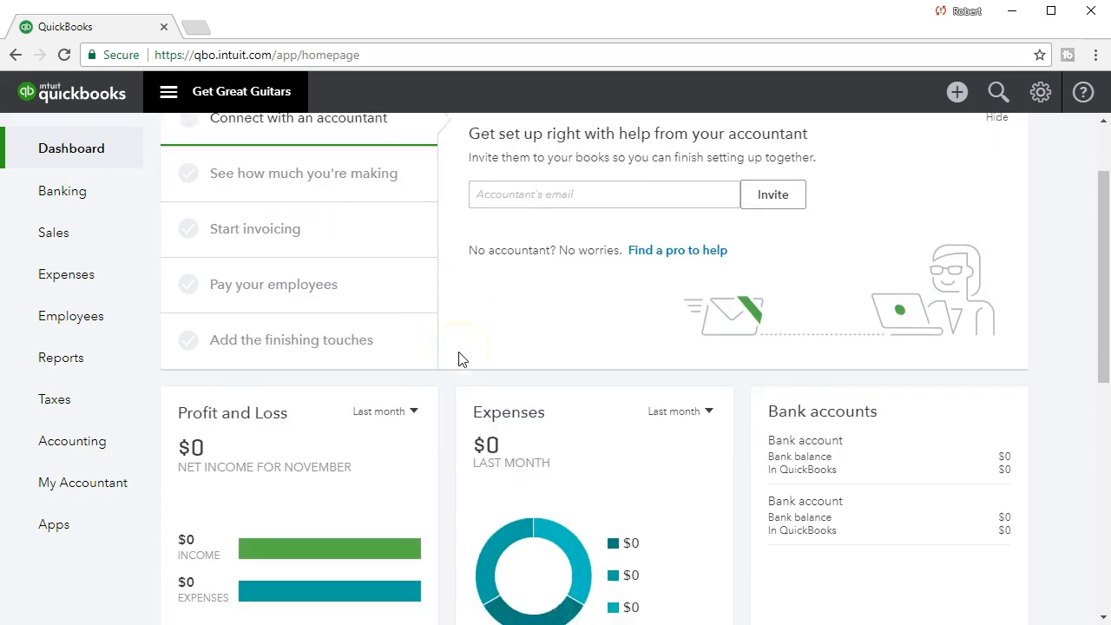
{"action": "scroll", "coordinate": [460, 360], "scroll_direction": "down", "scroll_amount": 1}
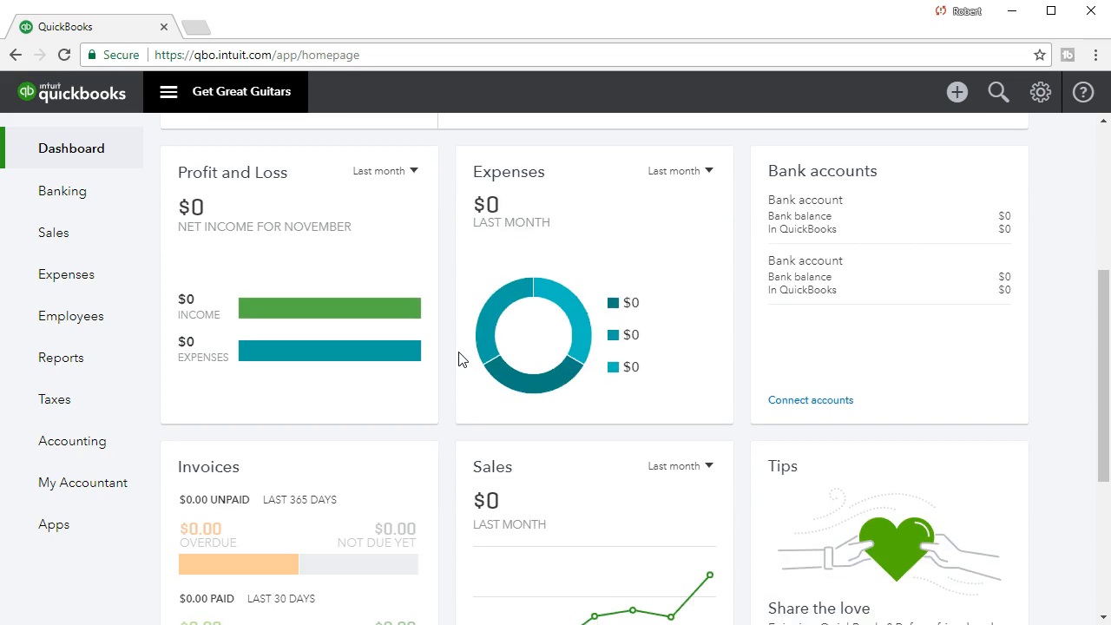
{"action": "scroll", "coordinate": [460, 359], "scroll_direction": "up", "scroll_amount": 4}
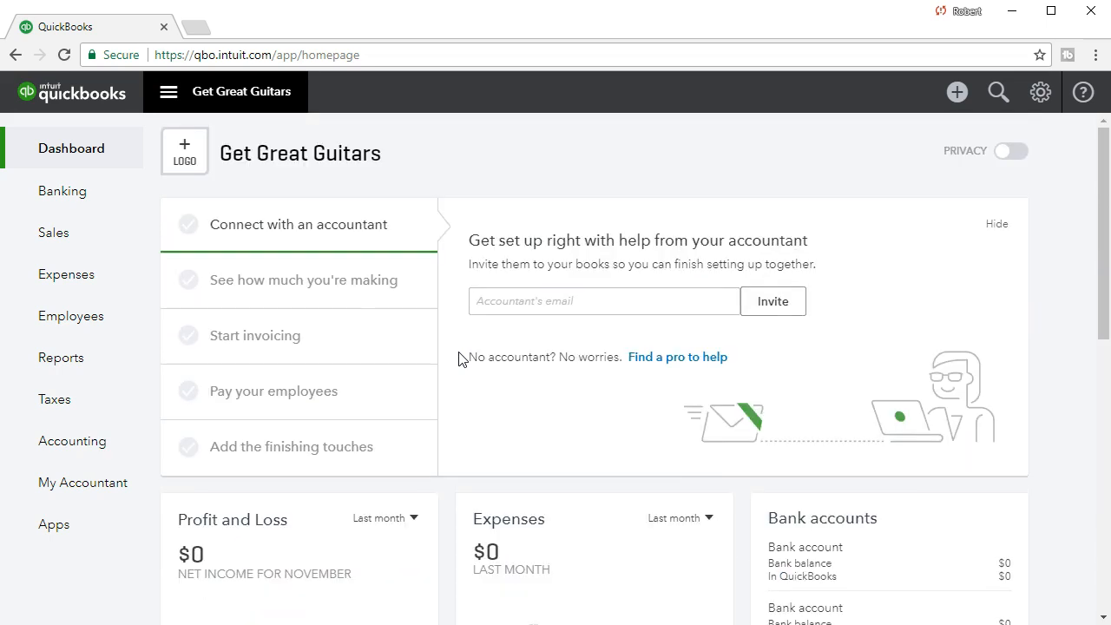
Step: View the Banking page, and the invoices and customers pages of the Sales section
{"action": "left_click", "coordinate": [101, 202]}
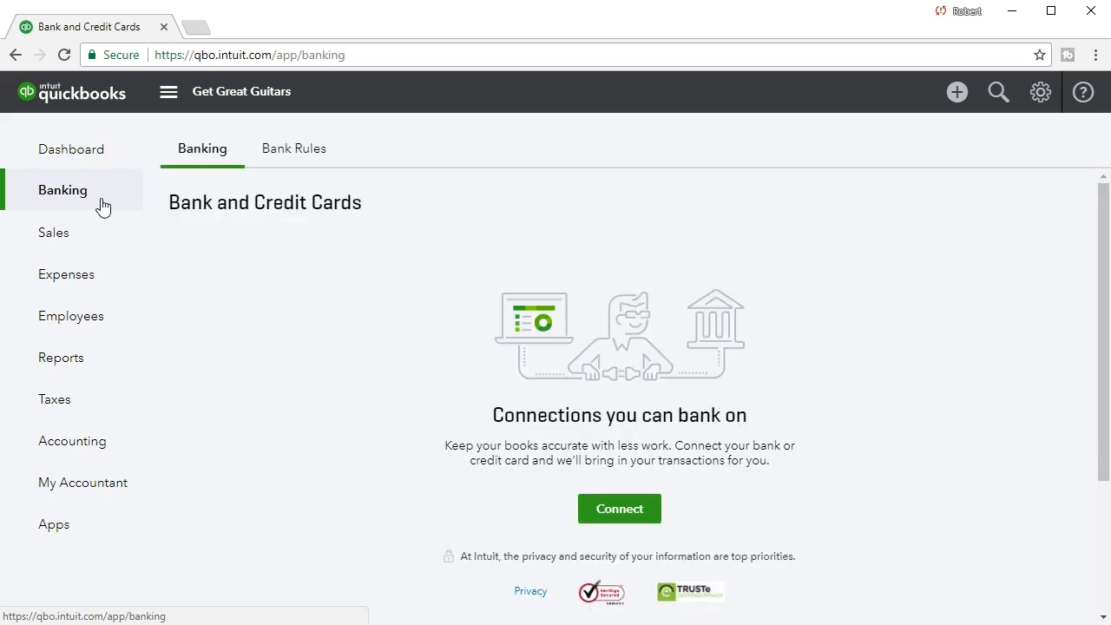
{"action": "left_click", "coordinate": [91, 239]}
{"action": "left_click", "coordinate": [91, 239]}
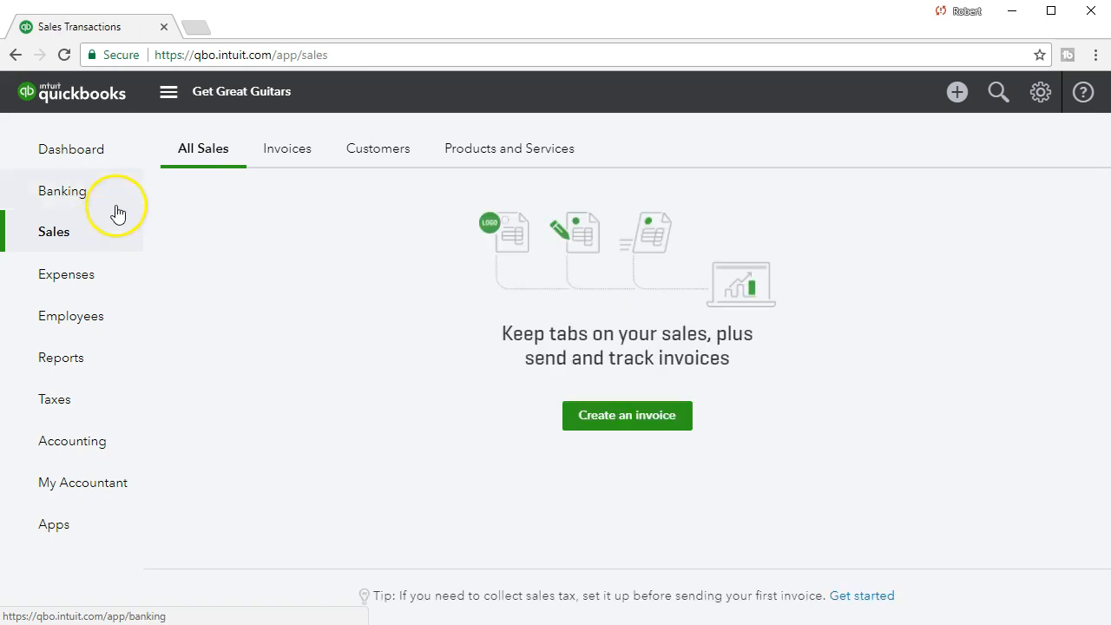
{"action": "left_click", "coordinate": [293, 162]}
{"action": "left_click", "coordinate": [362, 161]}
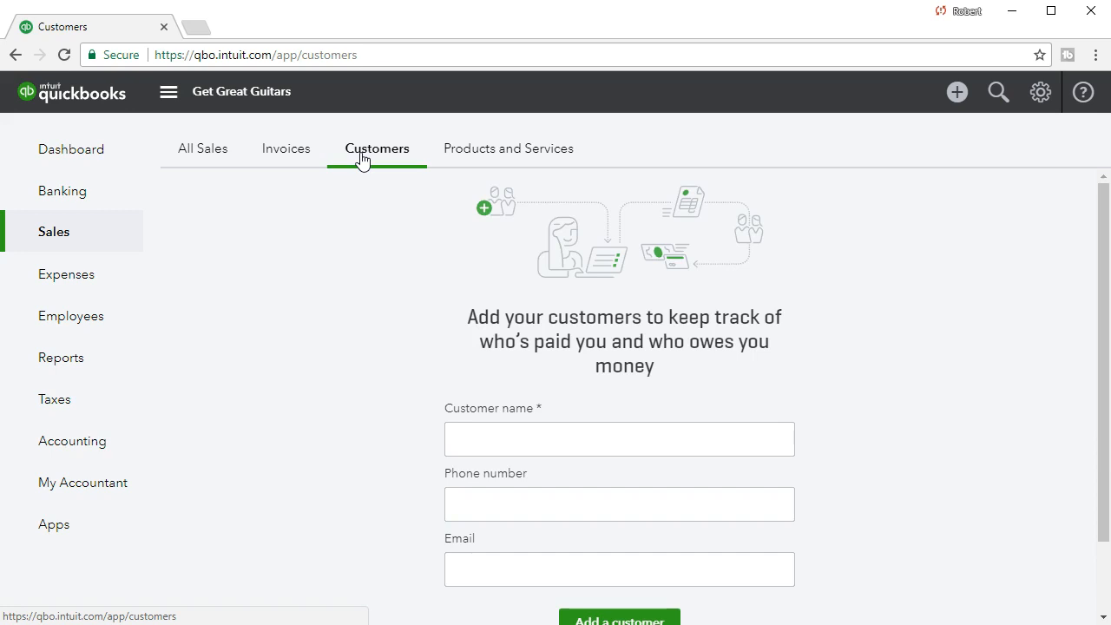
Step: View the Products and Services page, the Expenses section with its vendors page, and the Employees page
{"action": "left_click", "coordinate": [460, 151]}
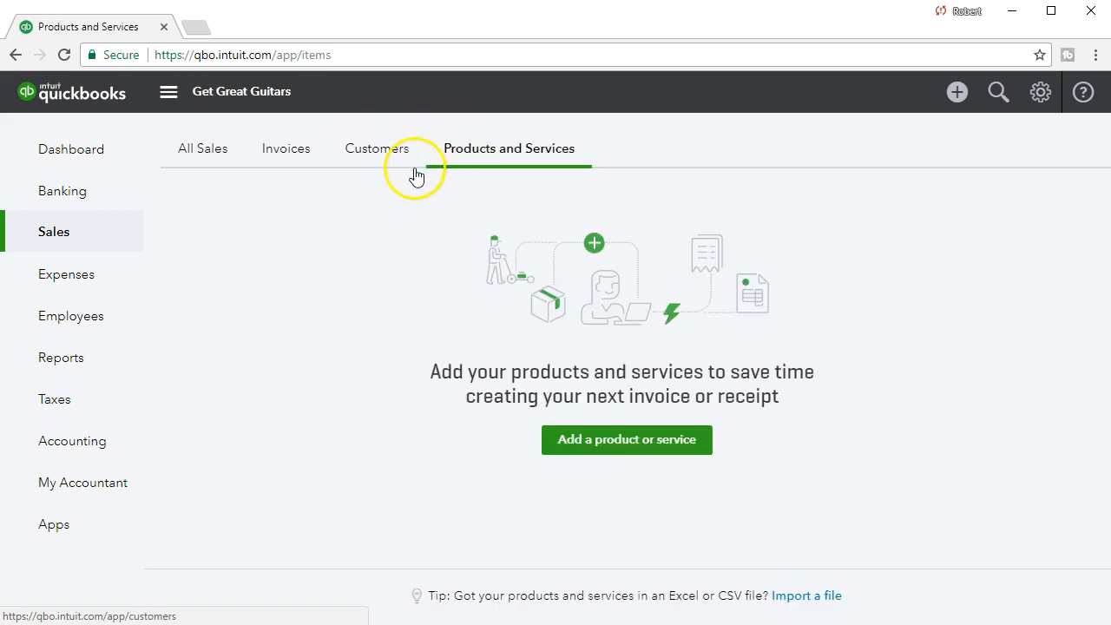
{"action": "left_click", "coordinate": [97, 287]}
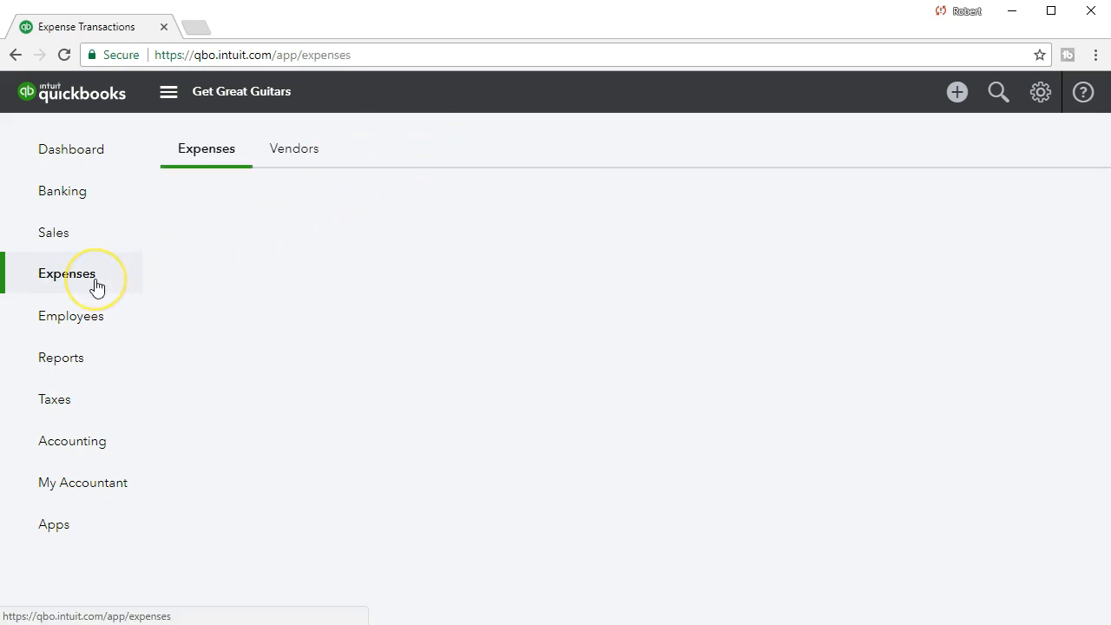
{"action": "left_click", "coordinate": [289, 158]}
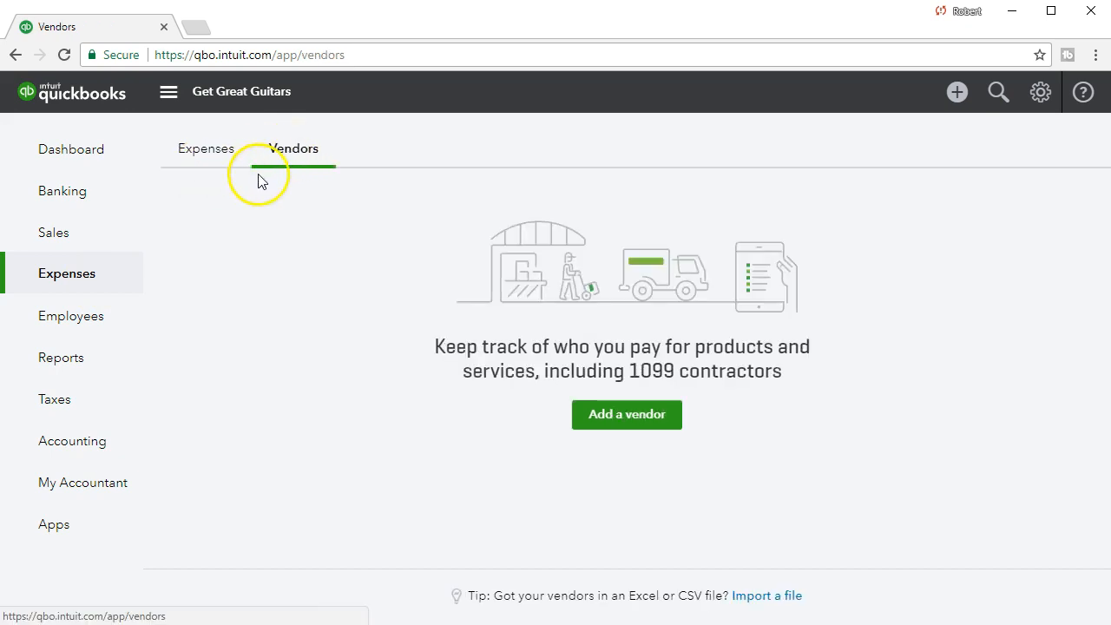
{"action": "left_click", "coordinate": [92, 328]}
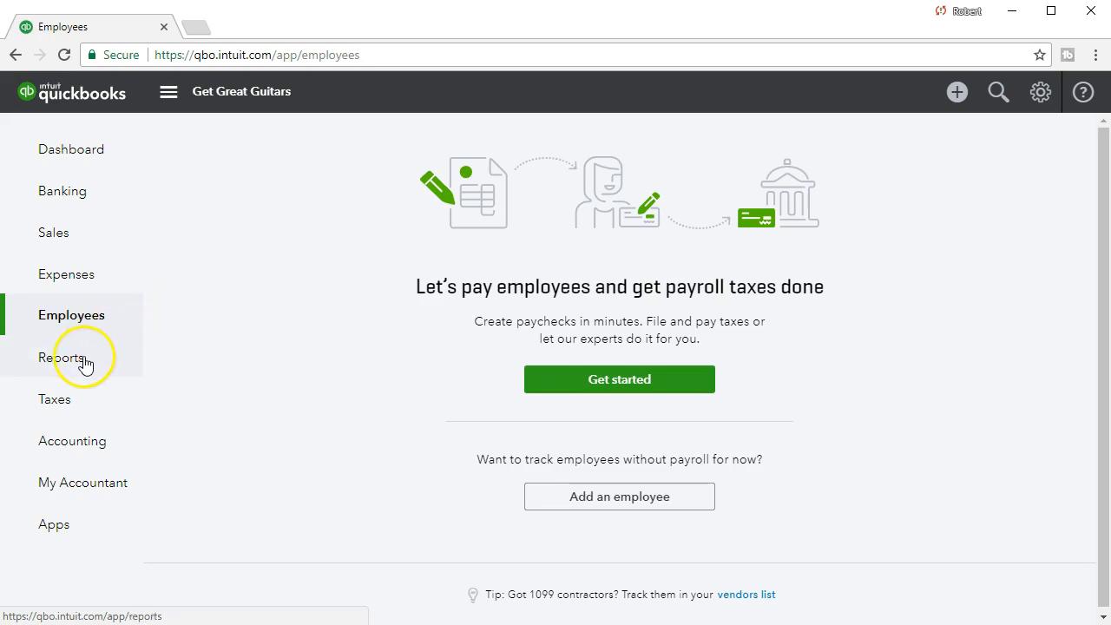
Step: Look through the recommended, frequently run, custom and management reports in the Reports section
{"action": "left_click", "coordinate": [85, 365]}
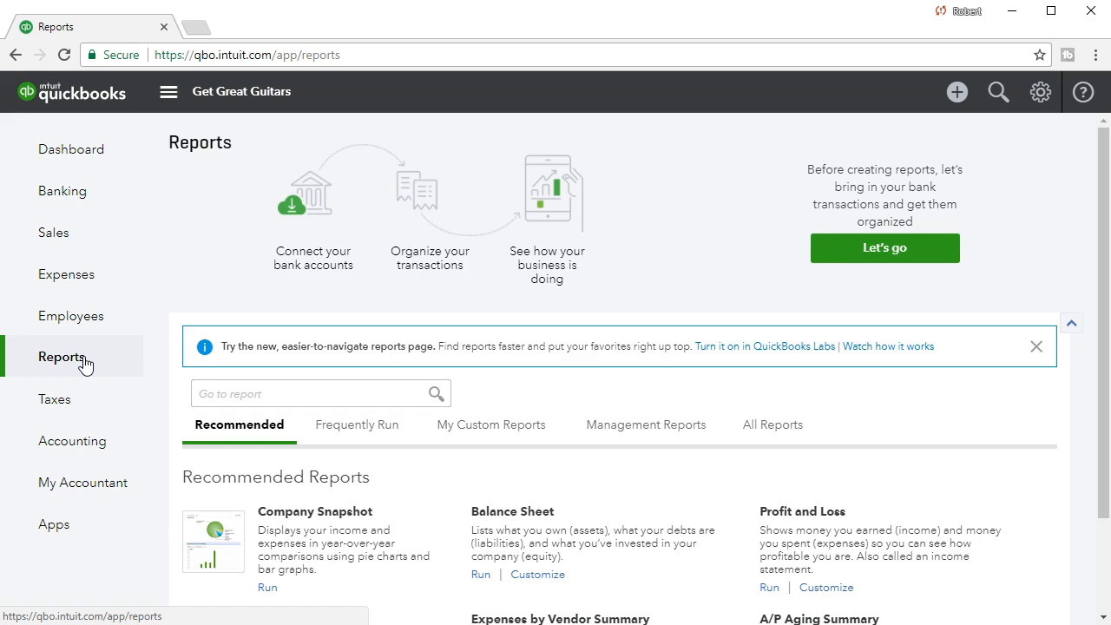
{"action": "scroll", "coordinate": [278, 372], "scroll_direction": "down", "scroll_amount": 2}
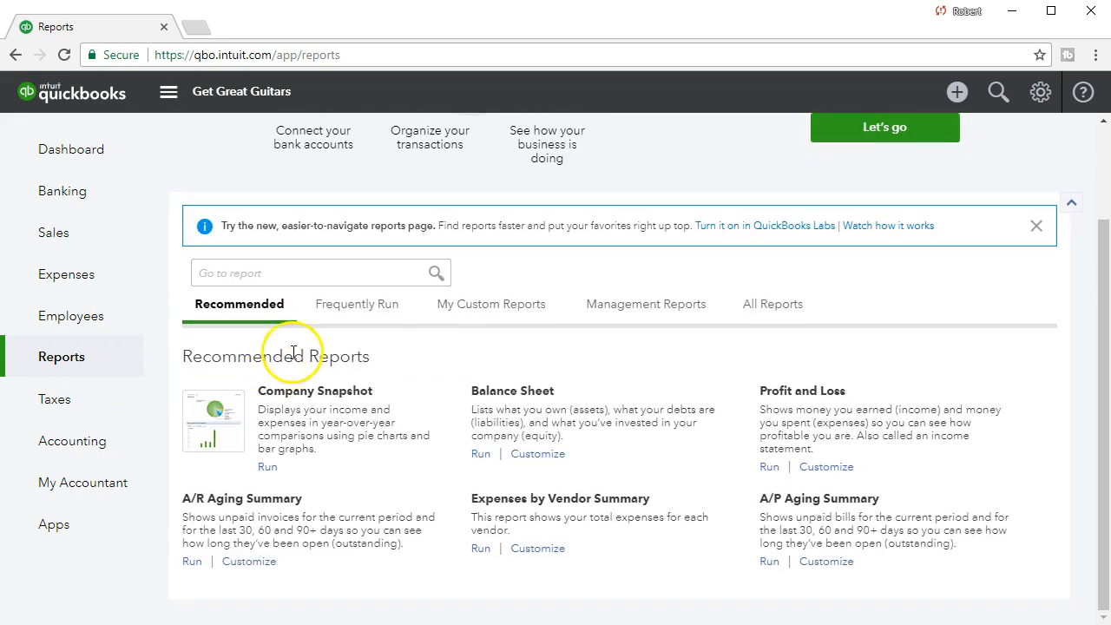
{"action": "left_click", "coordinate": [350, 308]}
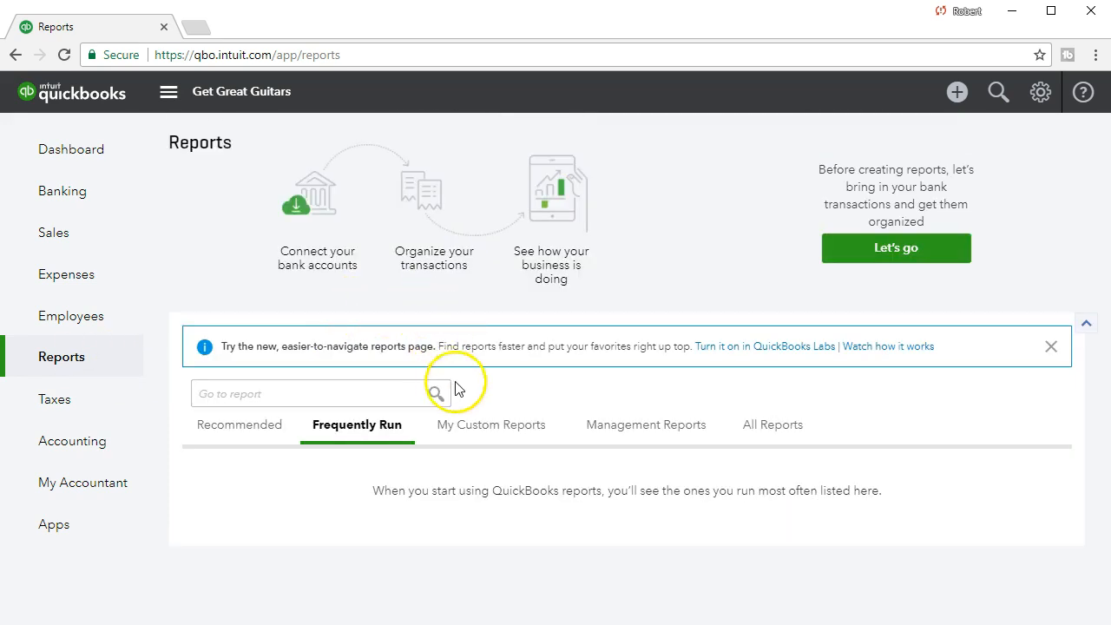
{"action": "left_click", "coordinate": [486, 442]}
{"action": "left_click", "coordinate": [613, 440]}
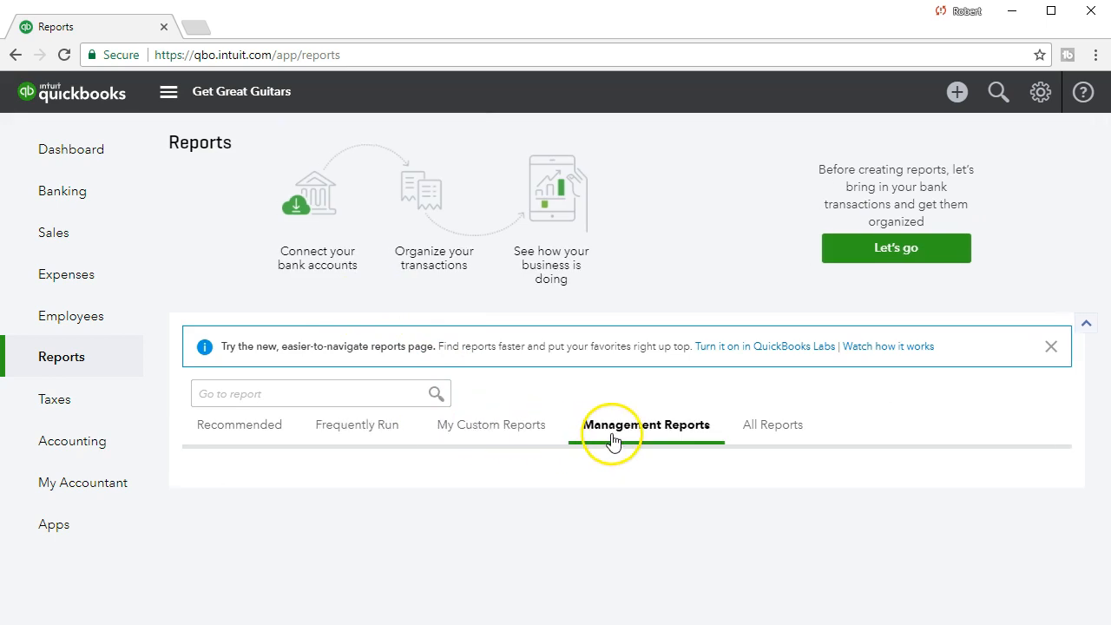
Step: View the Taxes page, the Accounting section's Chart of Accounts and Reconcile pages, and the My Accountant page
{"action": "left_click", "coordinate": [75, 411]}
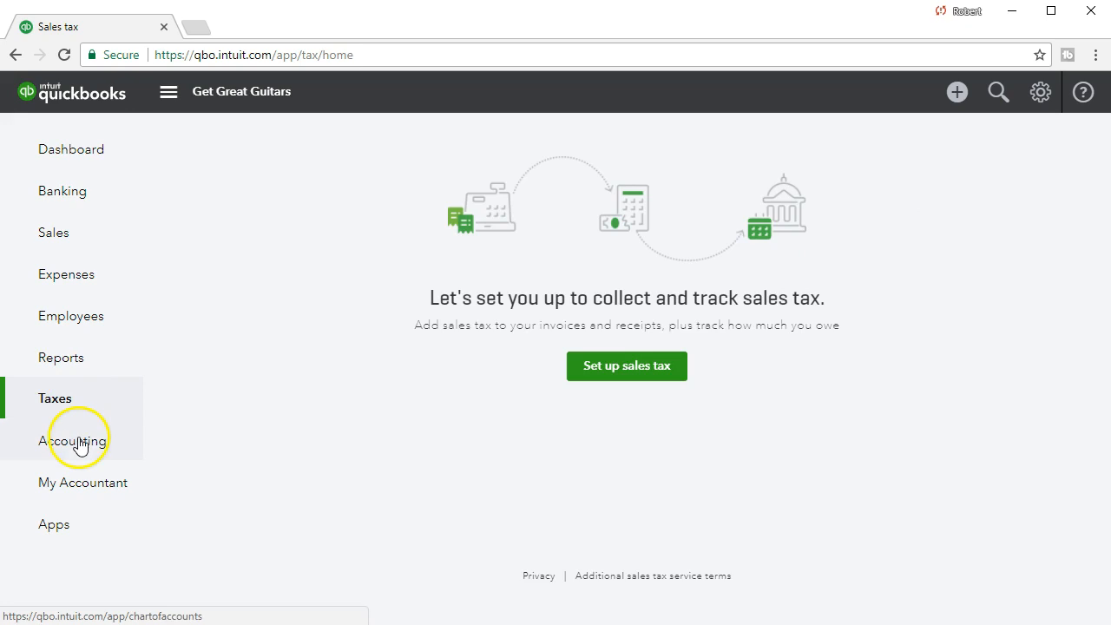
{"action": "left_click", "coordinate": [76, 442]}
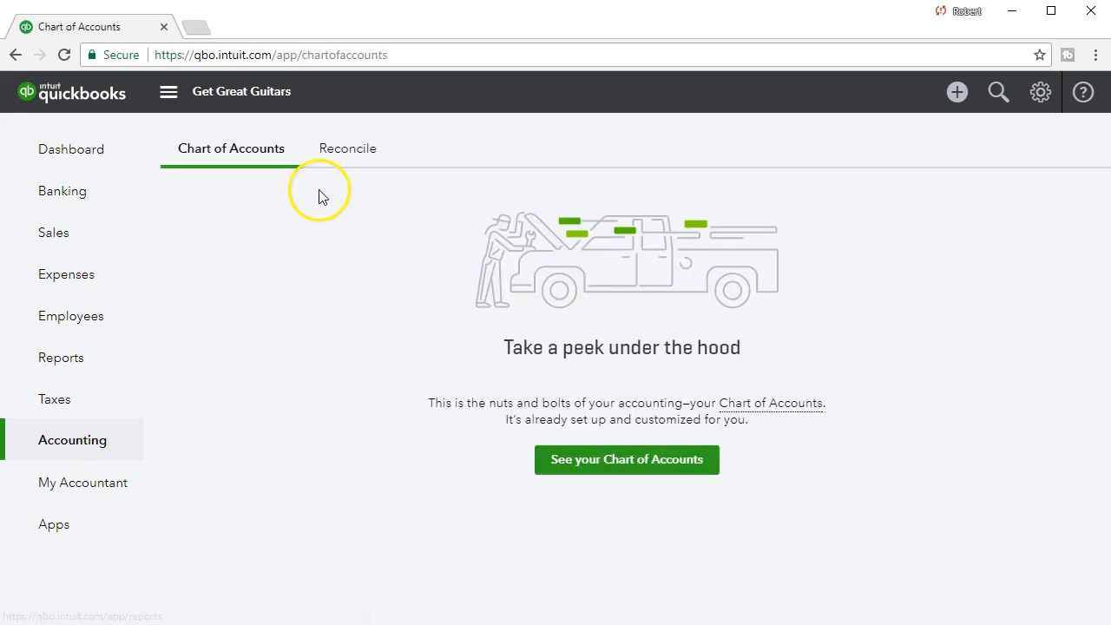
{"action": "left_click", "coordinate": [346, 151]}
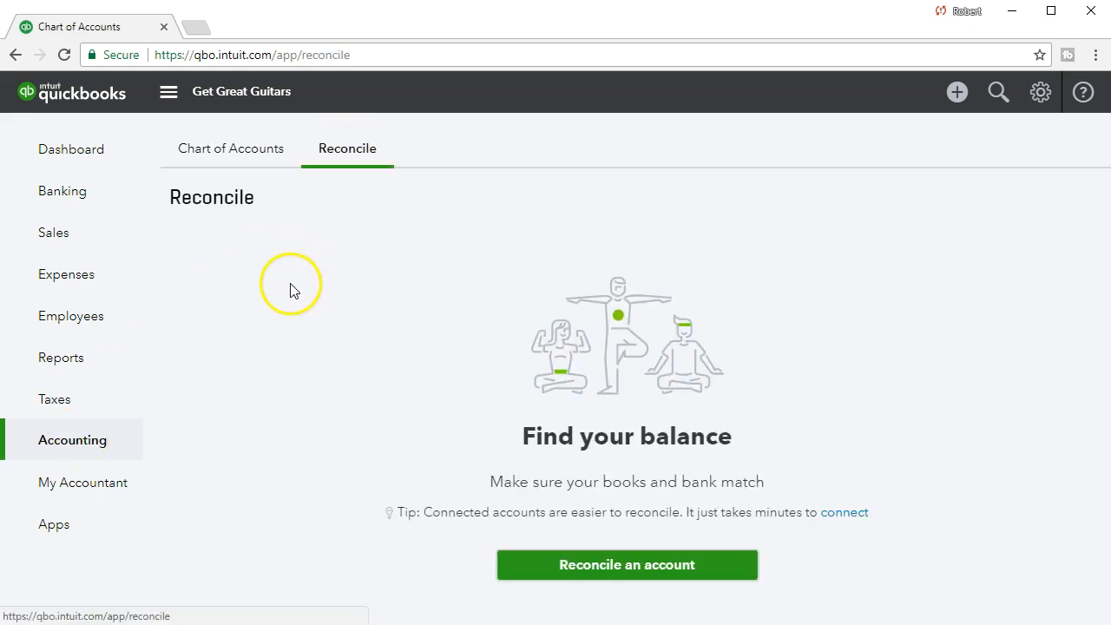
{"action": "left_click", "coordinate": [219, 153]}
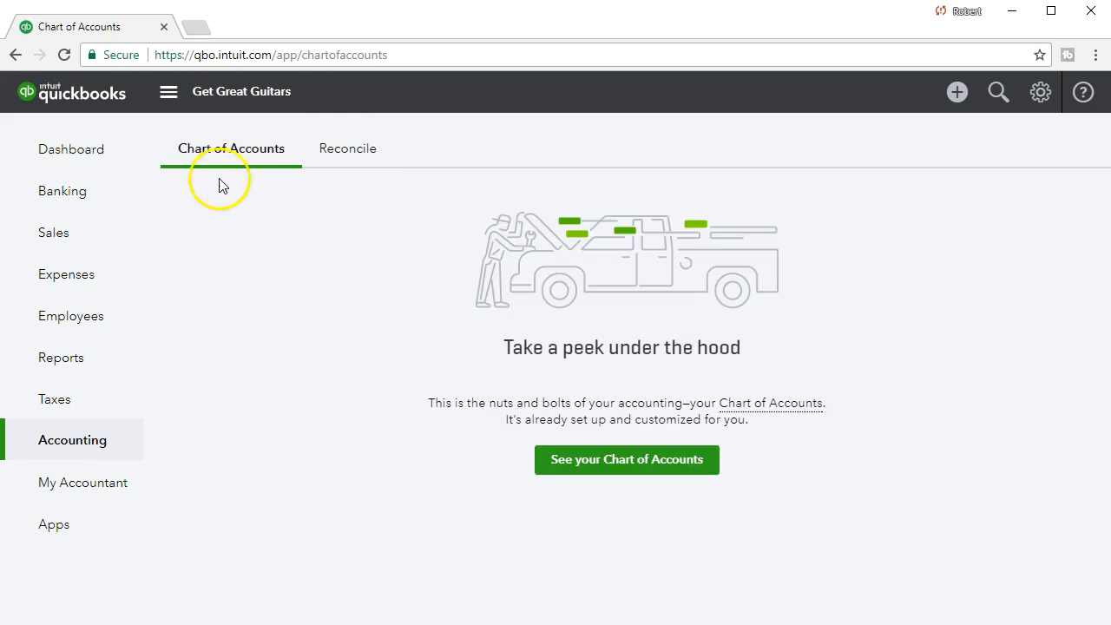
{"action": "left_click", "coordinate": [78, 493]}
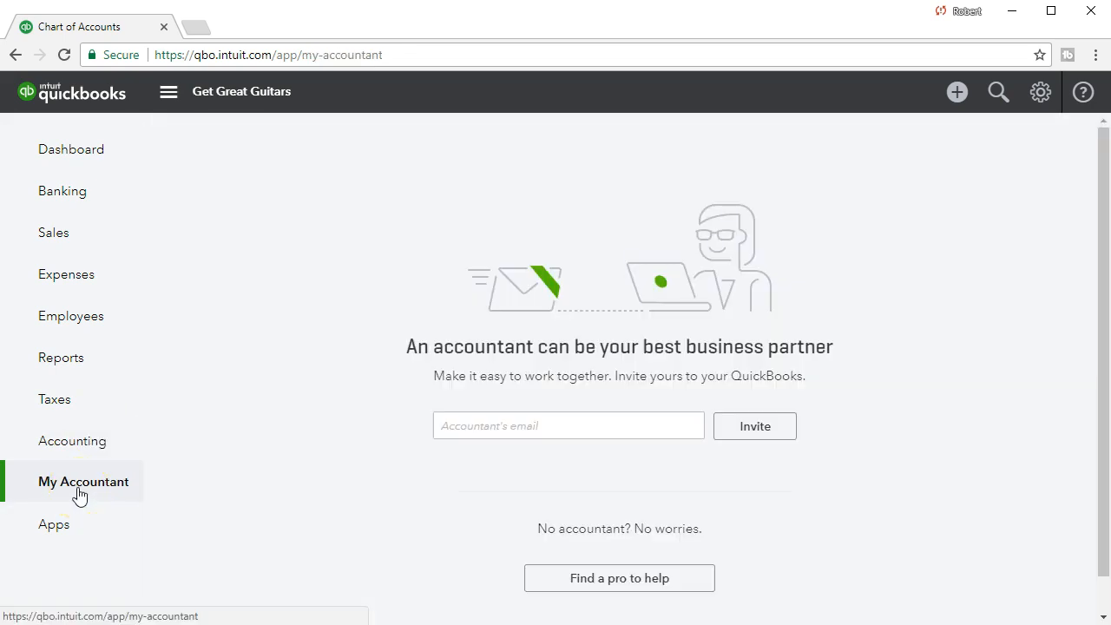
{"action": "left_click", "coordinate": [71, 528]}
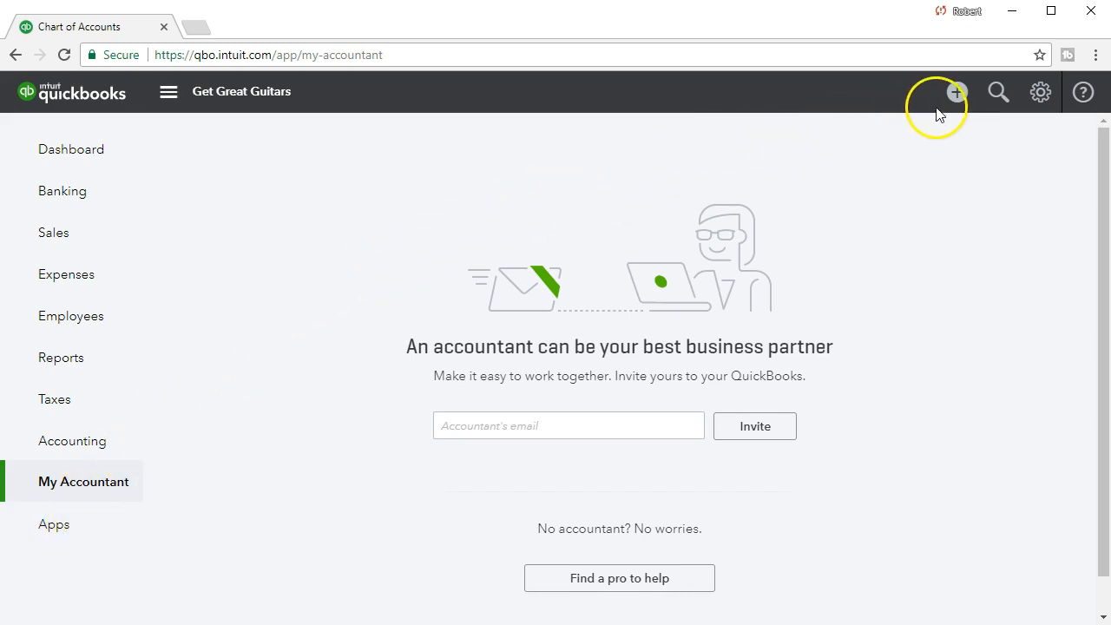
Step: Review the transaction types available for creation under customers, vendors, employees and other, and open the company settings options
{"action": "left_click", "coordinate": [958, 96]}
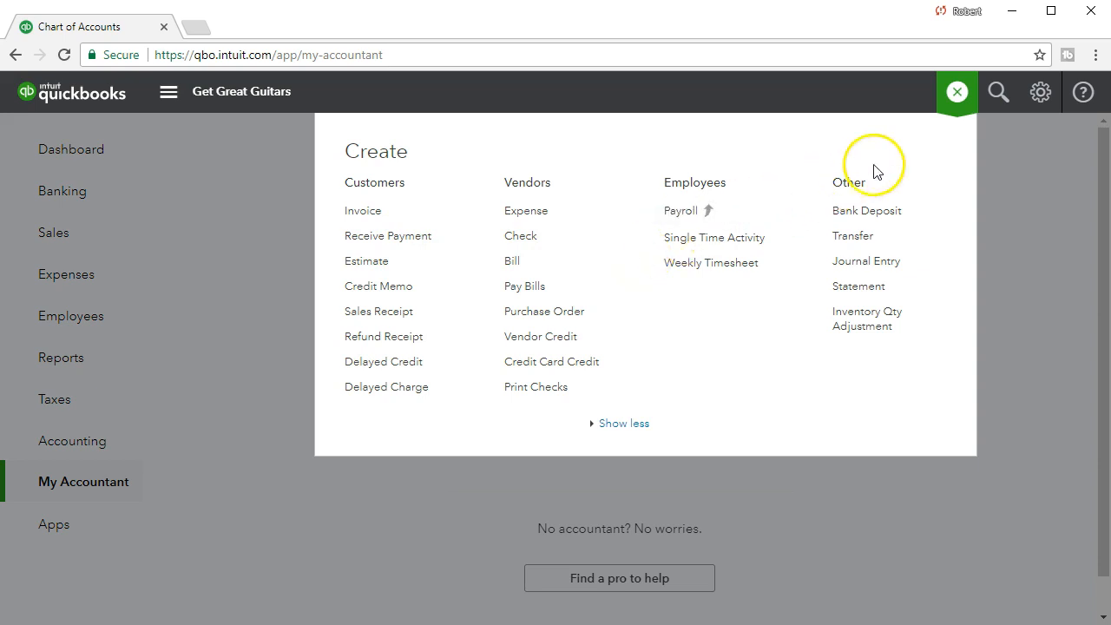
{"action": "left_click", "coordinate": [958, 92]}
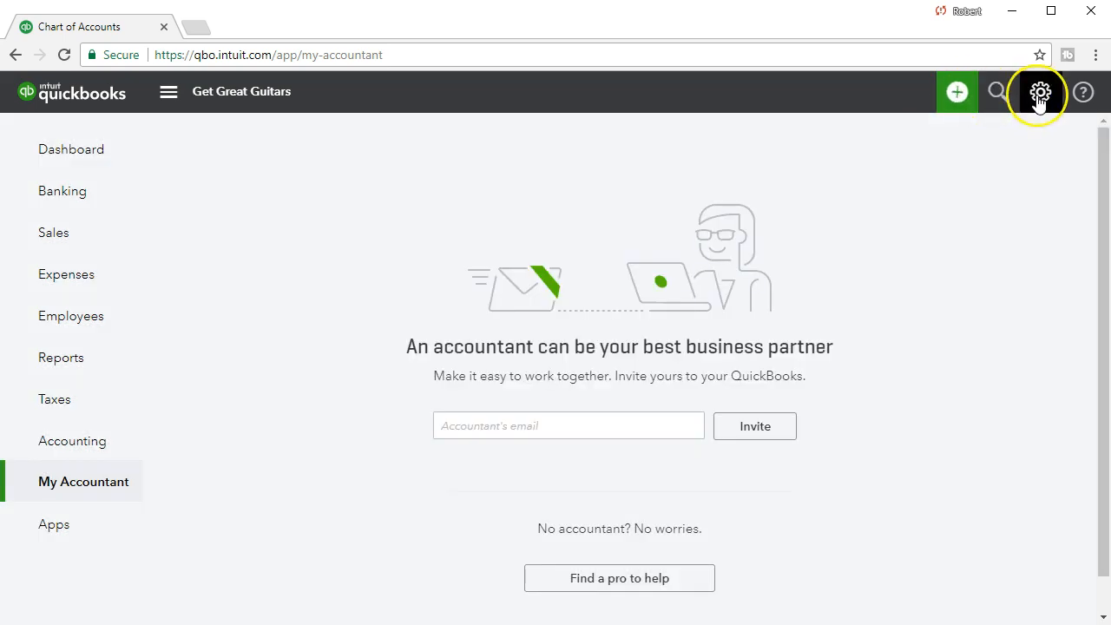
{"action": "left_click", "coordinate": [1039, 93]}
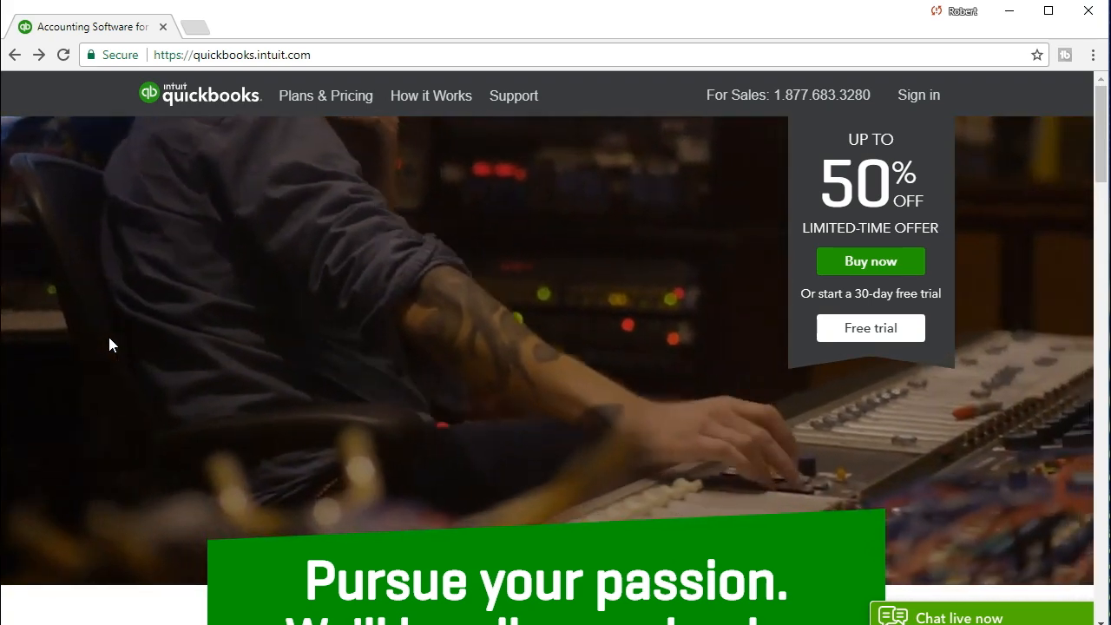
Step: Examine the QuickBooks website's home page down to its product links and open the QuickBooks Pro desktop product page
{"action": "left_click", "coordinate": [122, 301]}
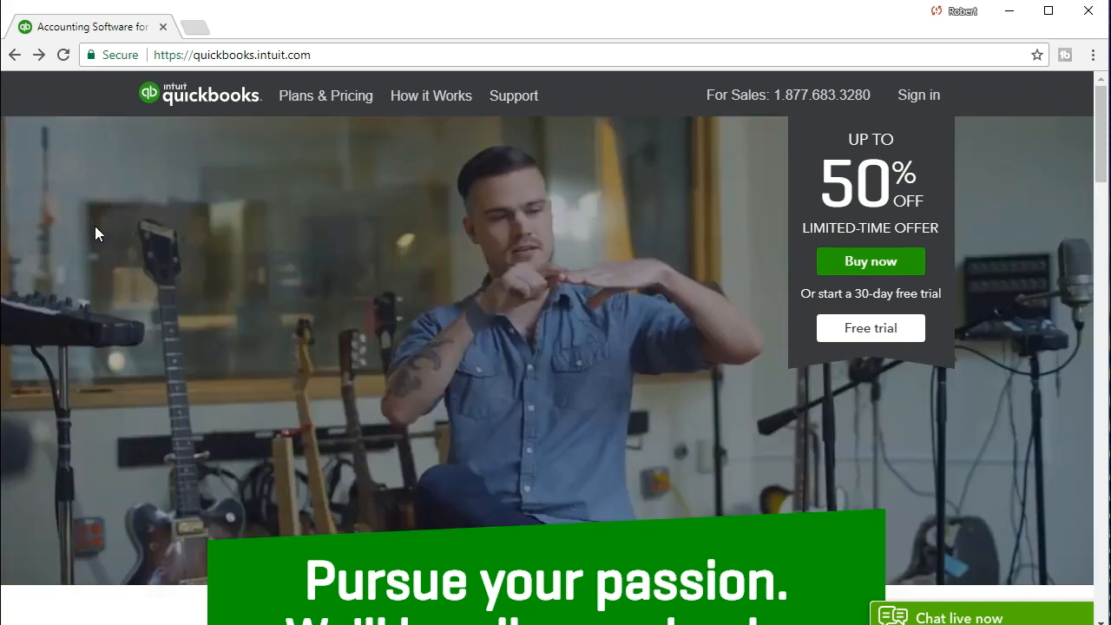
{"action": "scroll", "coordinate": [96, 227], "scroll_direction": "down", "scroll_amount": 1}
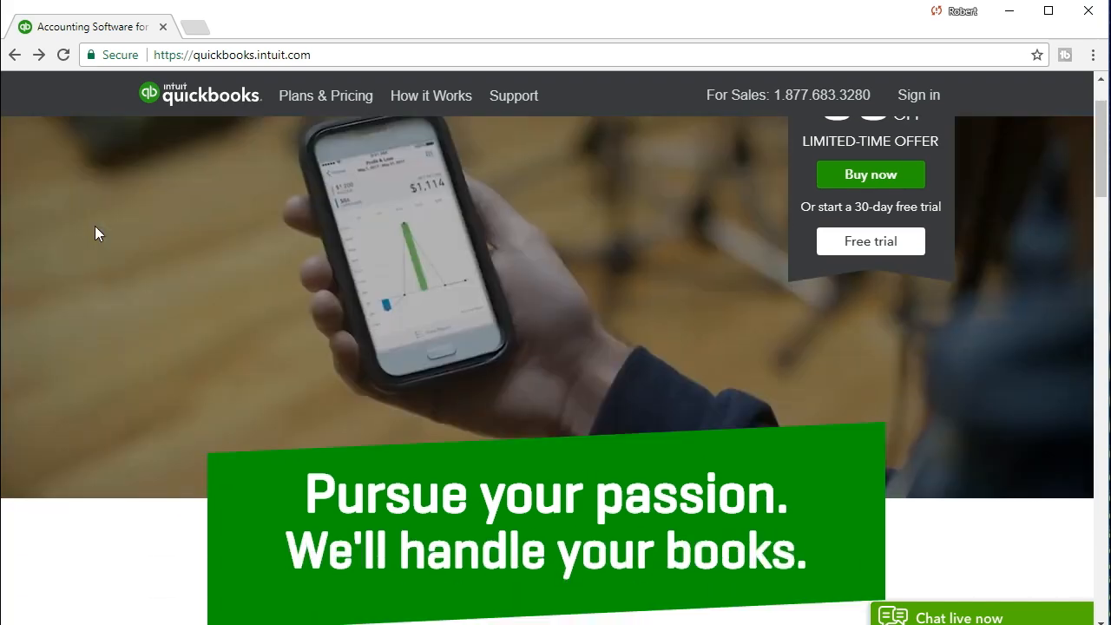
{"action": "scroll", "coordinate": [95, 227], "scroll_direction": "down", "scroll_amount": 2}
{"action": "scroll", "coordinate": [95, 227], "scroll_direction": "down", "scroll_amount": 1}
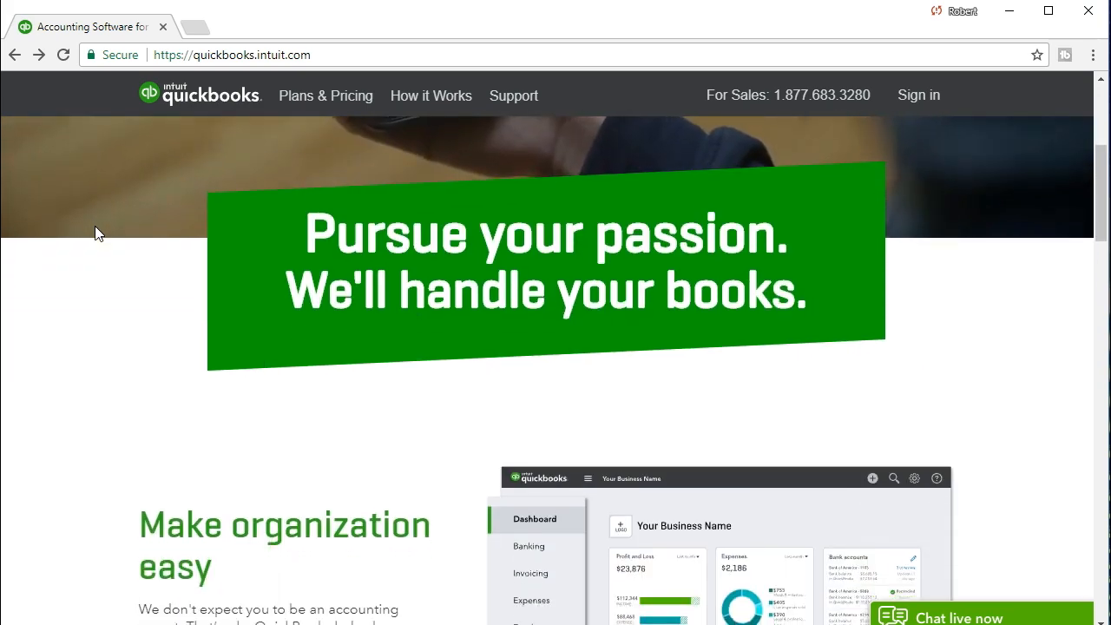
{"action": "scroll", "coordinate": [96, 228], "scroll_direction": "down", "scroll_amount": 1}
{"action": "scroll", "coordinate": [96, 233], "scroll_direction": "down", "scroll_amount": 3}
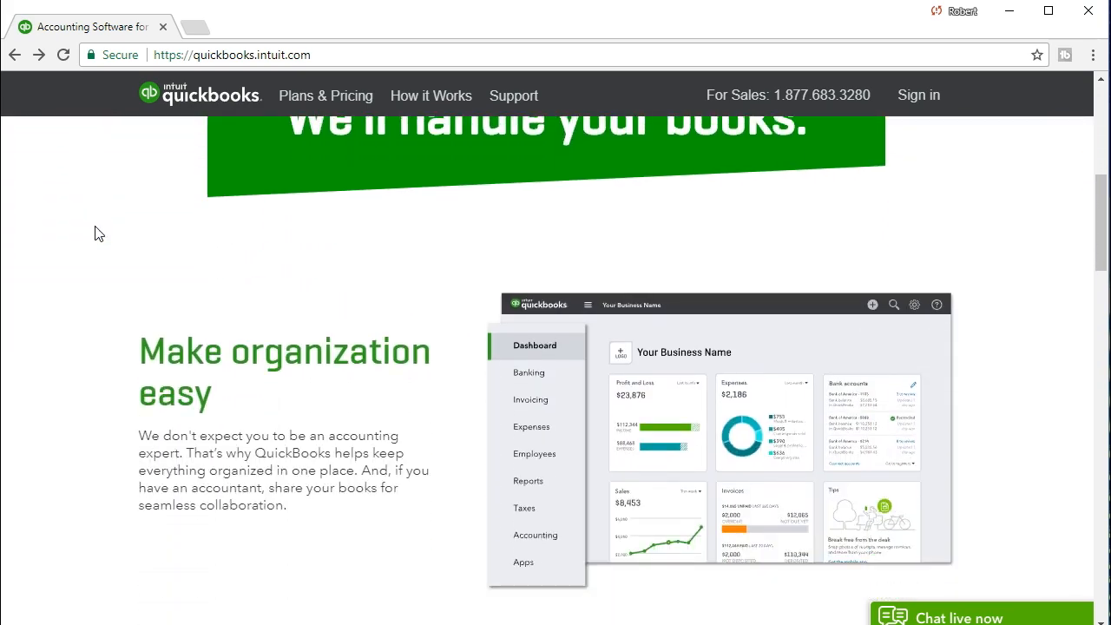
{"action": "scroll", "coordinate": [97, 234], "scroll_direction": "down", "scroll_amount": 1}
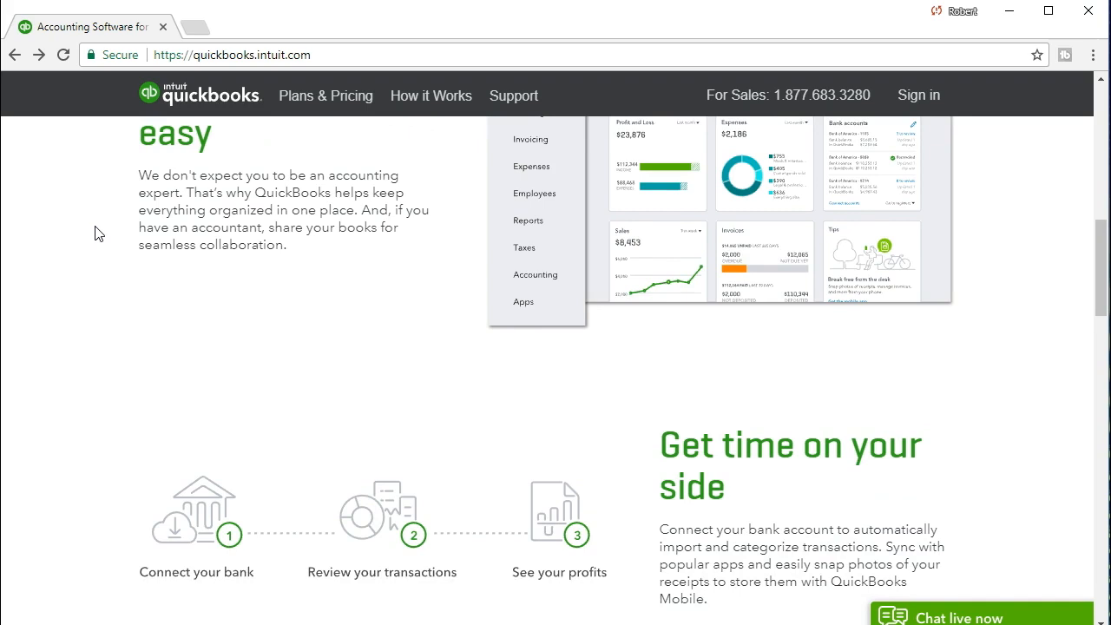
{"action": "scroll", "coordinate": [98, 234], "scroll_direction": "up", "scroll_amount": 1}
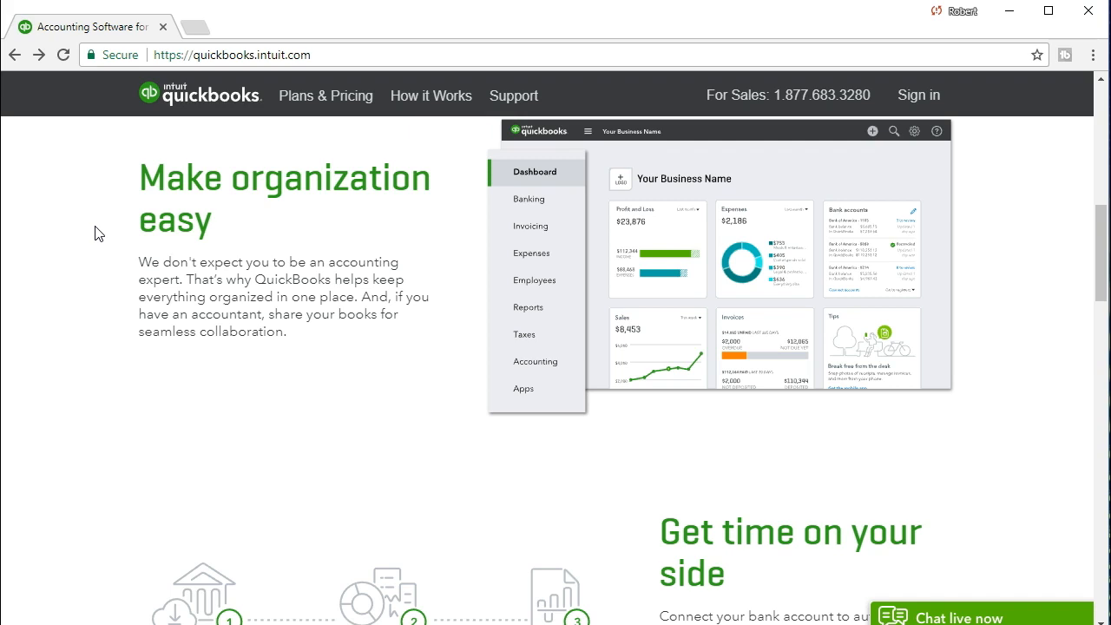
{"action": "scroll", "coordinate": [98, 235], "scroll_direction": "down", "scroll_amount": 1}
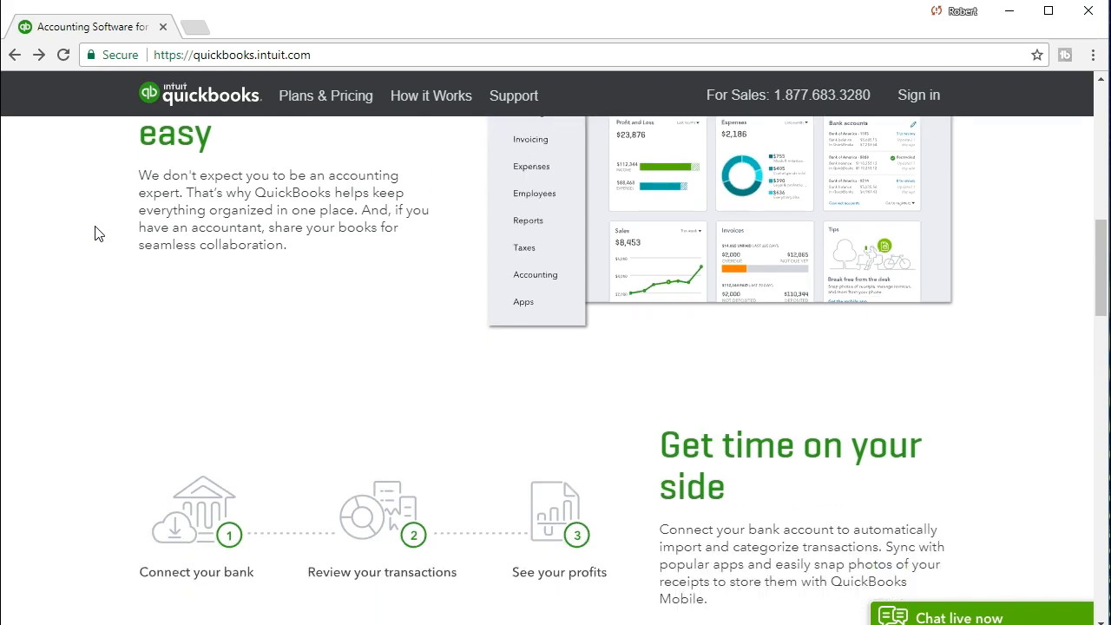
{"action": "scroll", "coordinate": [98, 235], "scroll_direction": "down", "scroll_amount": 5}
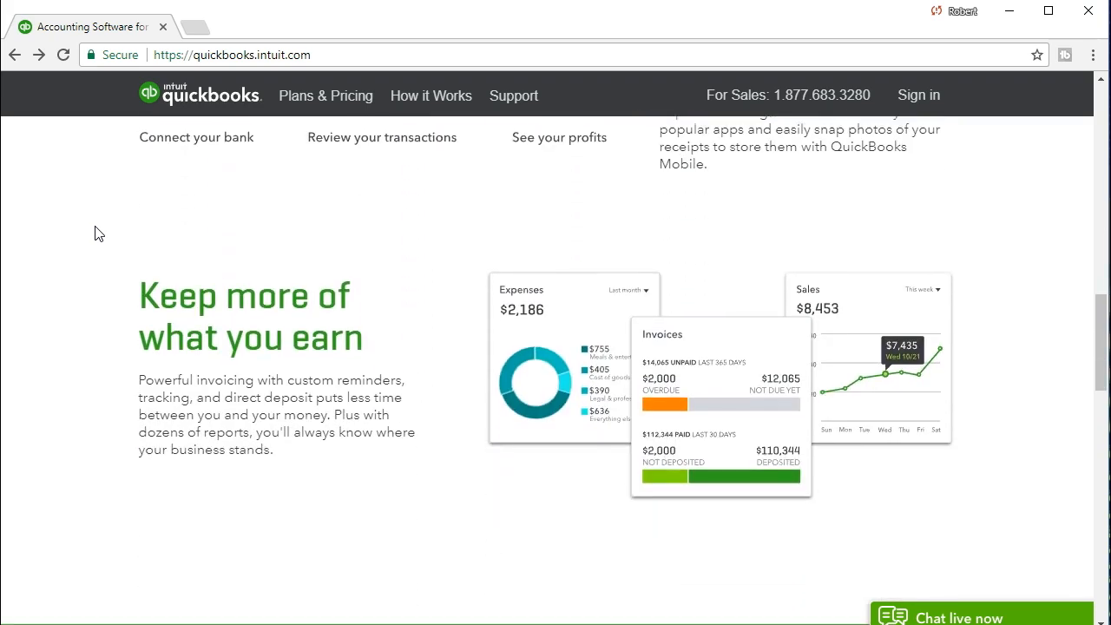
{"action": "scroll", "coordinate": [98, 235], "scroll_direction": "down", "scroll_amount": 11}
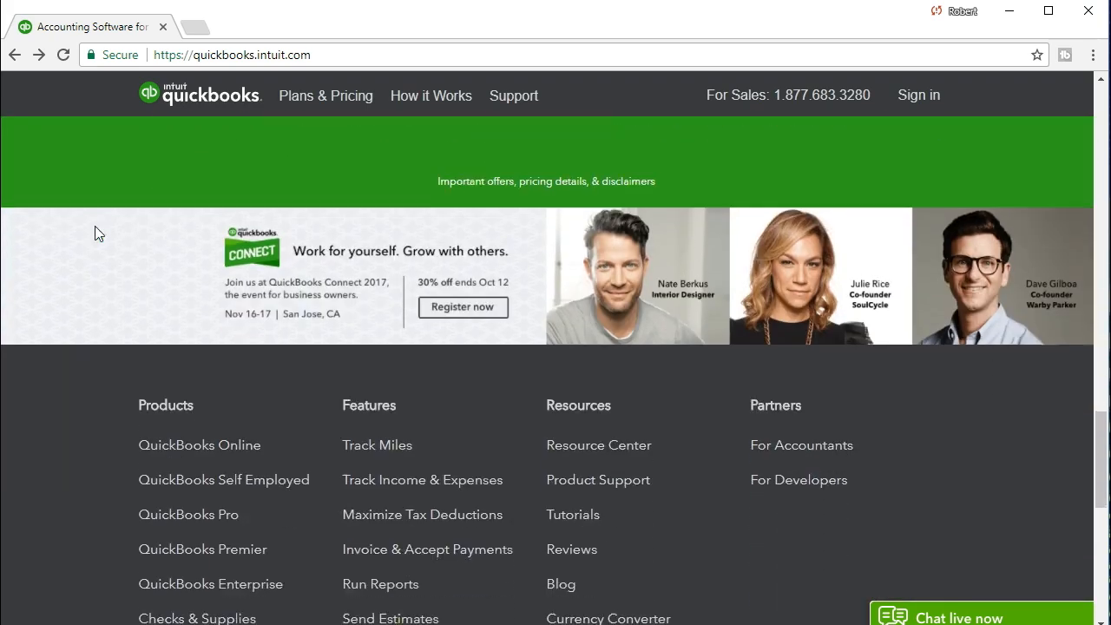
{"action": "scroll", "coordinate": [98, 233], "scroll_direction": "down", "scroll_amount": 2}
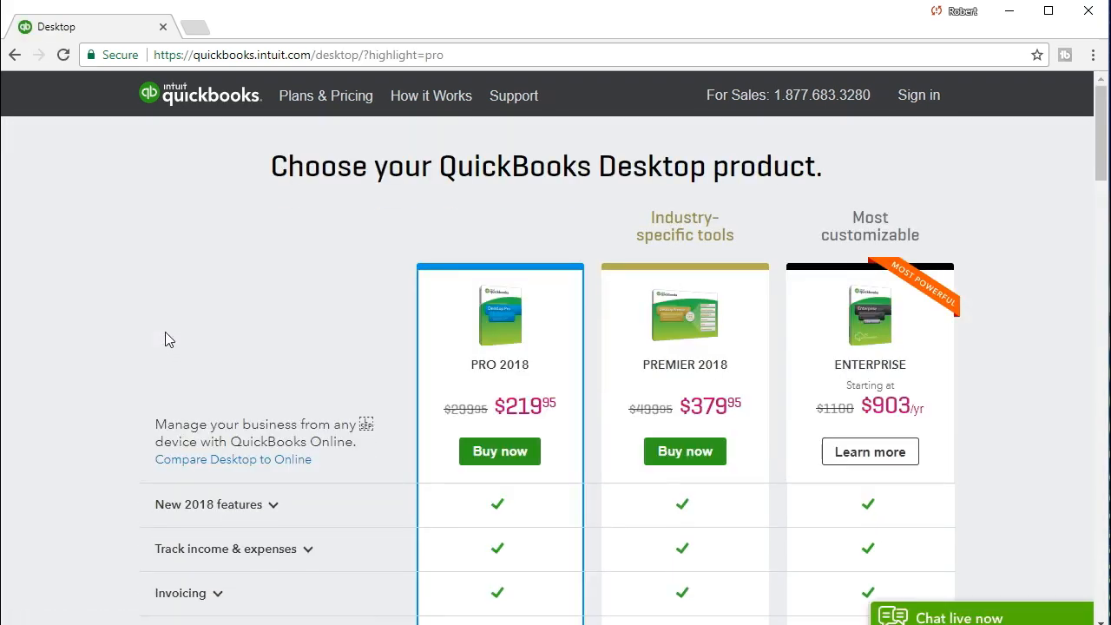
Step: Compare the prices, features, user limits and add-ons of QuickBooks Desktop Pro 2018, Premier 2018 and Enterprise
{"action": "scroll", "coordinate": [165, 332], "scroll_direction": "down", "scroll_amount": 1}
{"action": "scroll", "coordinate": [269, 315], "scroll_direction": "down", "scroll_amount": 3}
{"action": "scroll", "coordinate": [273, 315], "scroll_direction": "up", "scroll_amount": 3}
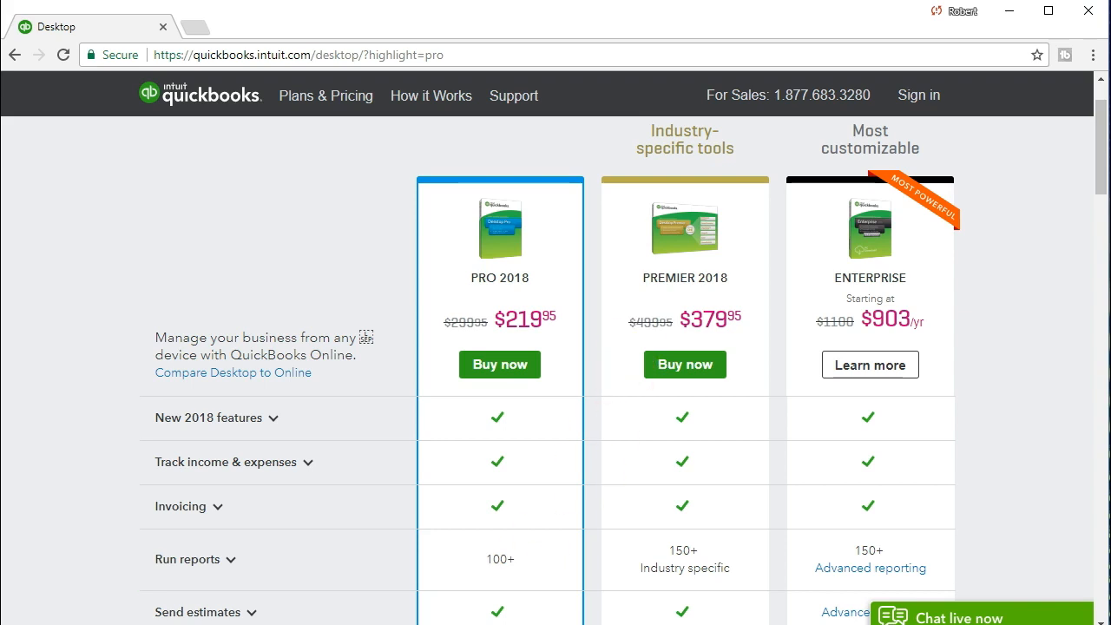
{"action": "scroll", "coordinate": [224, 506], "scroll_direction": "down", "scroll_amount": 3}
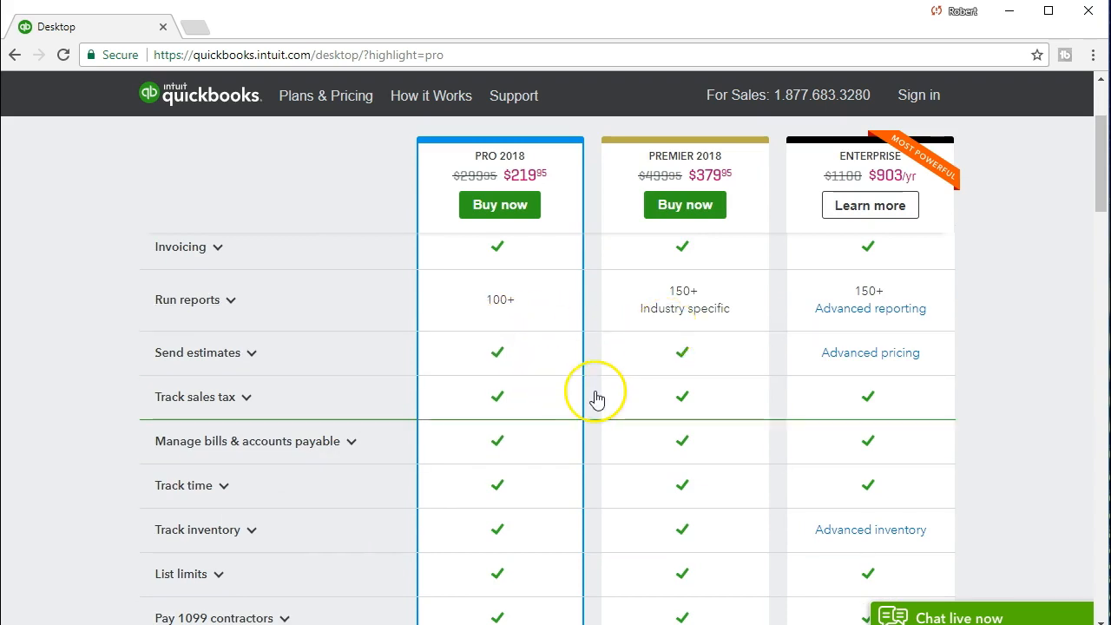
{"action": "scroll", "coordinate": [596, 393], "scroll_direction": "down", "scroll_amount": 1}
{"action": "scroll", "coordinate": [596, 399], "scroll_direction": "down", "scroll_amount": 2}
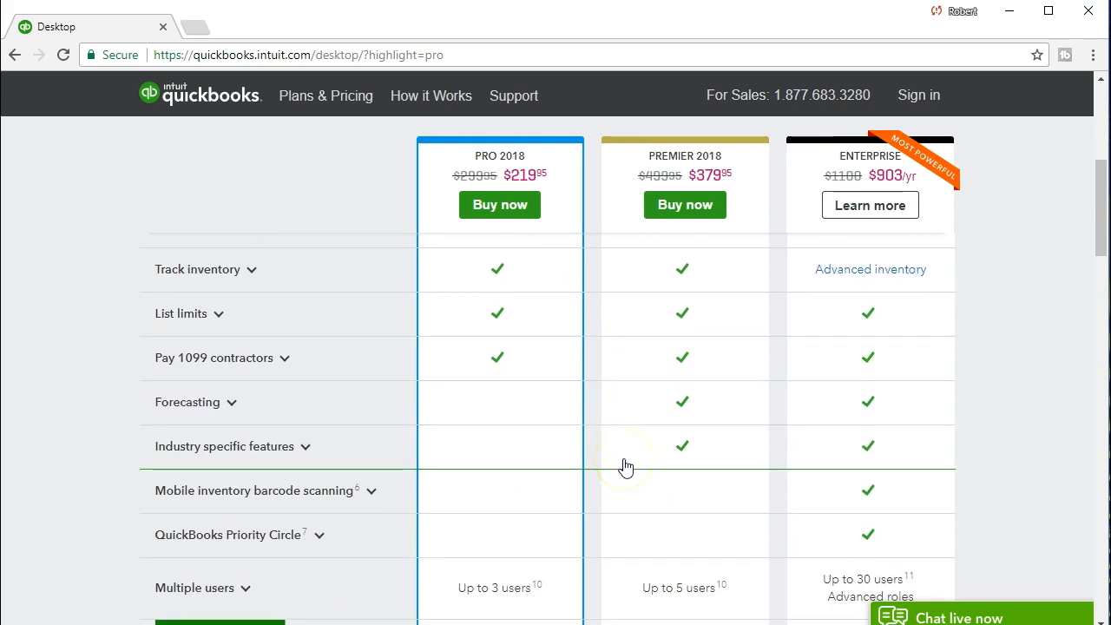
{"action": "scroll", "coordinate": [625, 468], "scroll_direction": "down", "scroll_amount": 1}
{"action": "scroll", "coordinate": [625, 468], "scroll_direction": "down", "scroll_amount": 3}
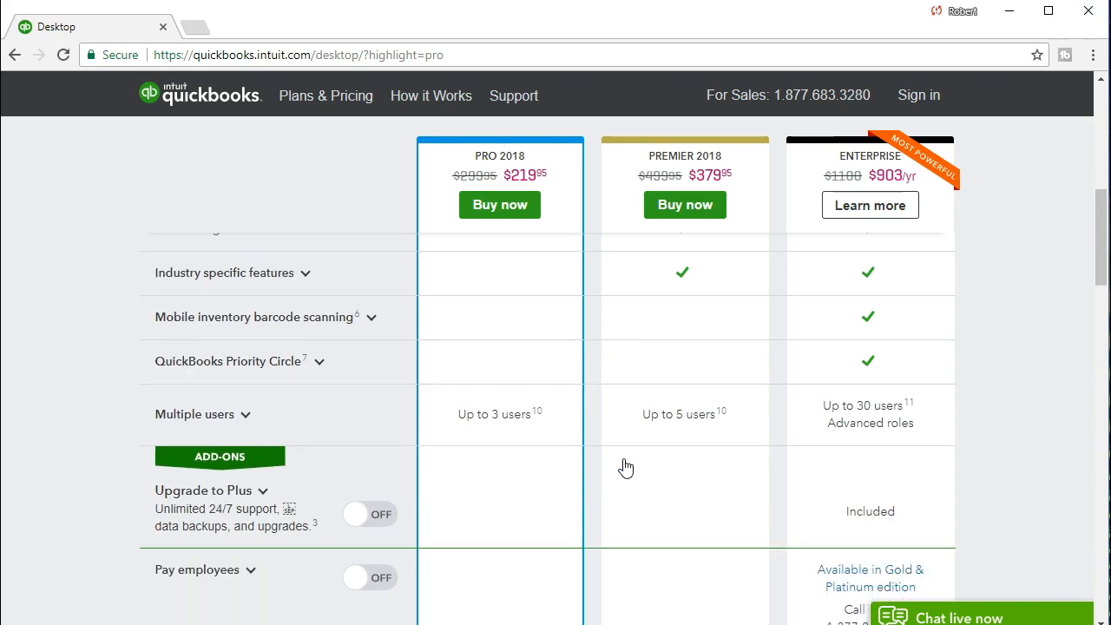
{"action": "scroll", "coordinate": [625, 468], "scroll_direction": "up", "scroll_amount": 12}
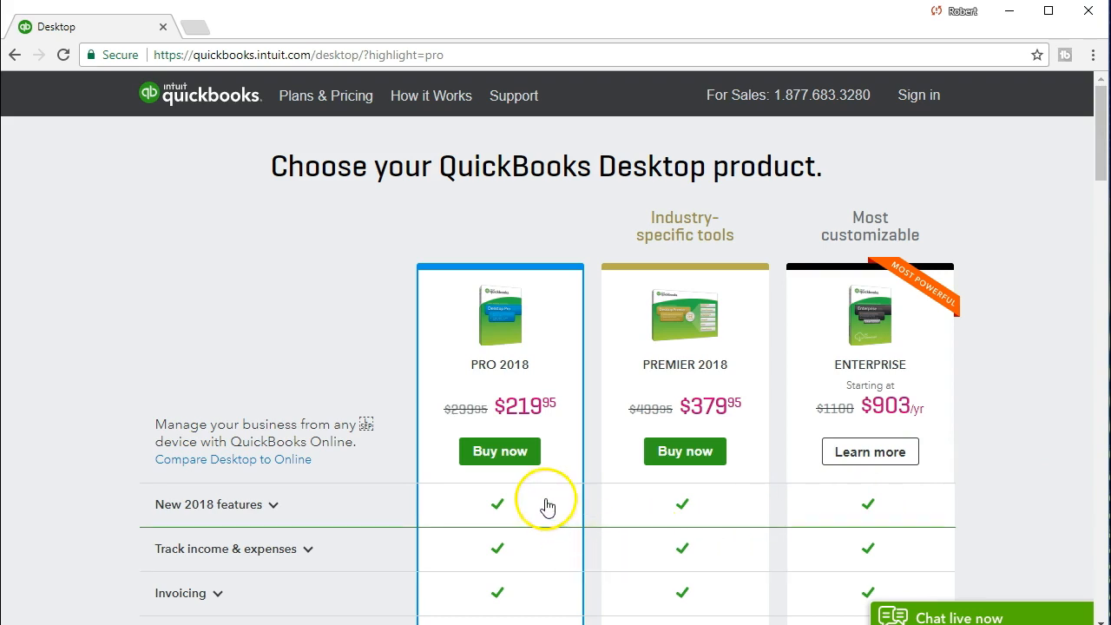
Step: Choose to buy QuickBooks Desktop Pro 2018 and continue the purchase without payroll
{"action": "left_click", "coordinate": [504, 458]}
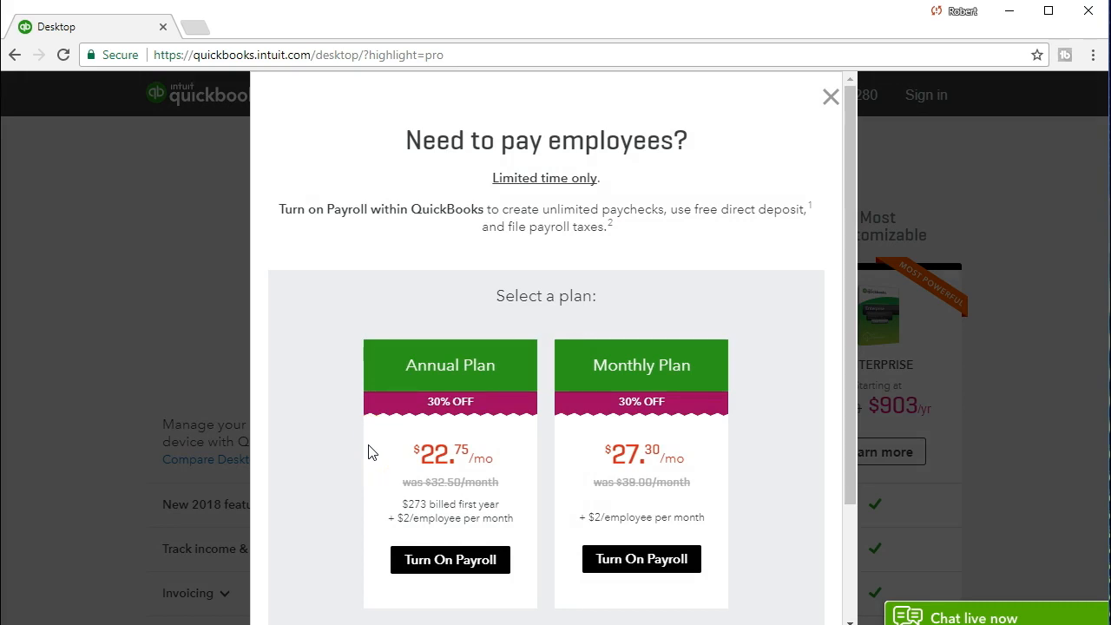
{"action": "left_click", "coordinate": [338, 401]}
{"action": "scroll", "coordinate": [334, 402], "scroll_direction": "down", "scroll_amount": 2}
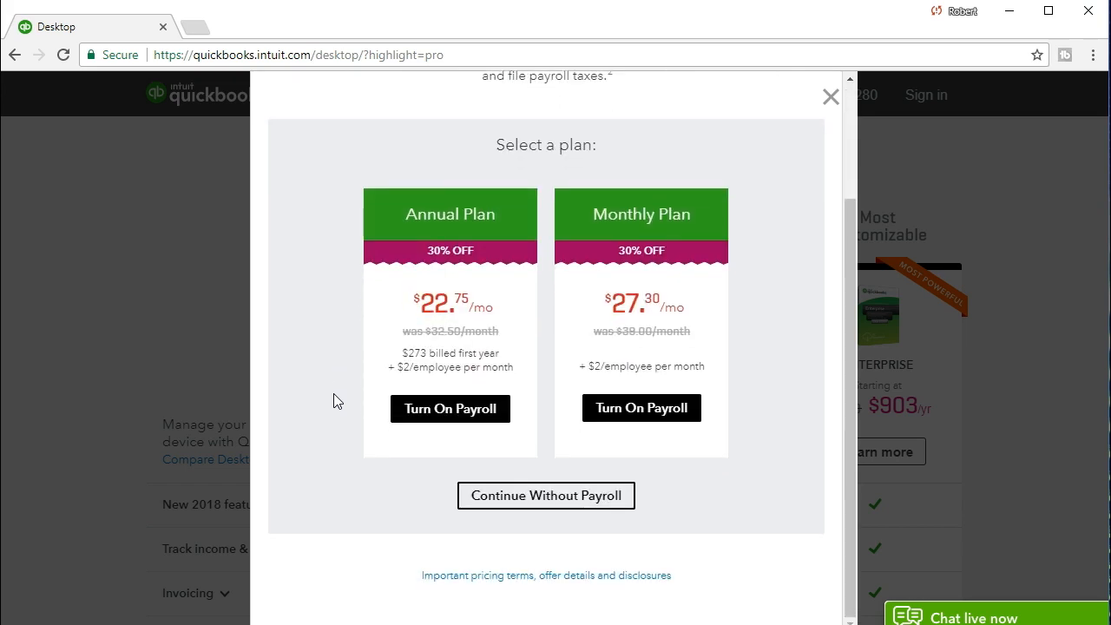
{"action": "left_click", "coordinate": [507, 511]}
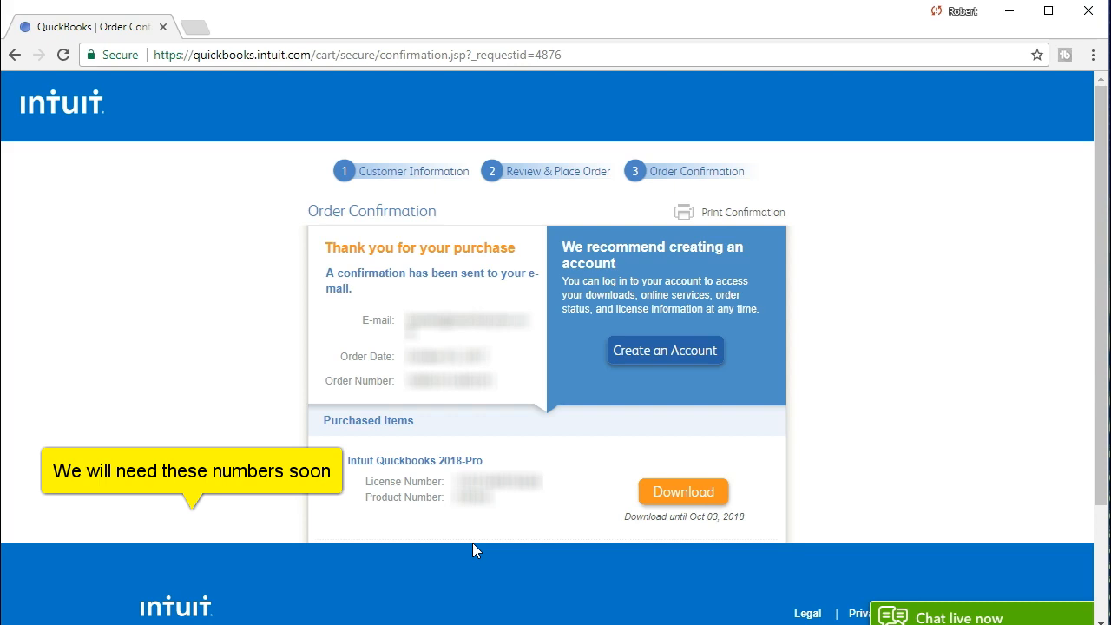
Step: Download the purchased QuickBooks 2018 Pro setup file, run it, and continue past the InstallShield welcome page
{"action": "left_click", "coordinate": [663, 504]}
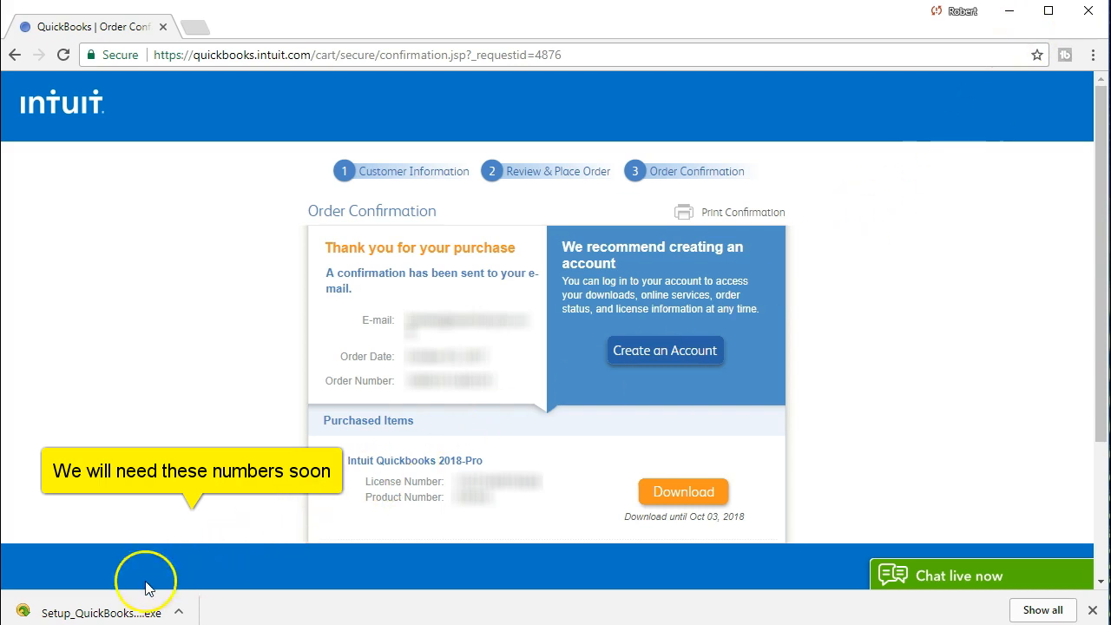
{"action": "left_click", "coordinate": [98, 612]}
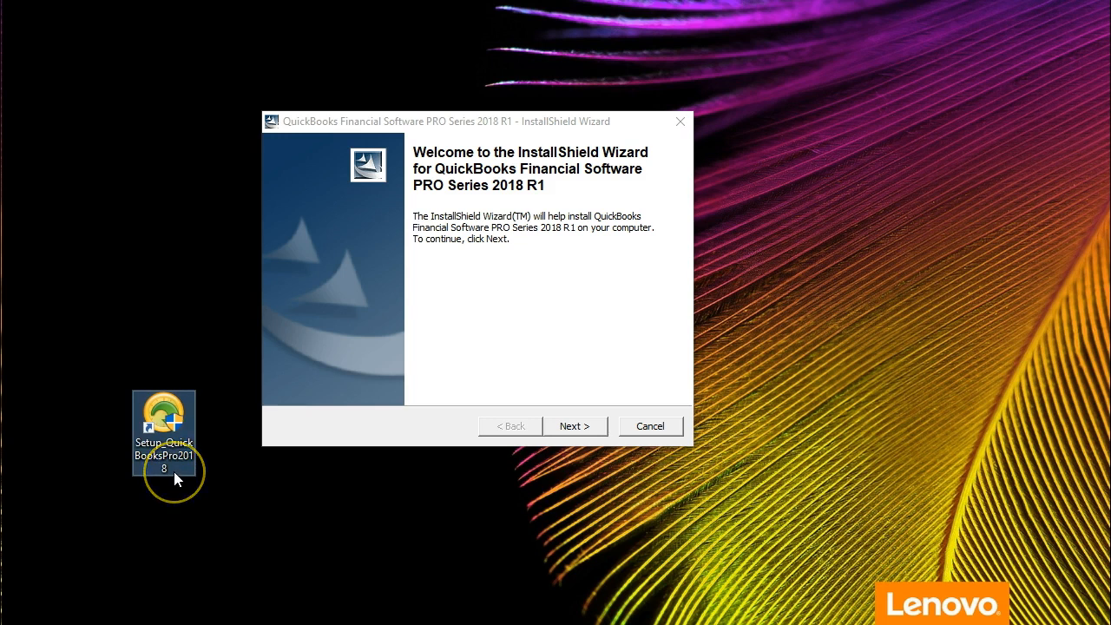
{"action": "left_click_drag", "start_coordinate": [172, 428], "coordinate": [147, 425]}
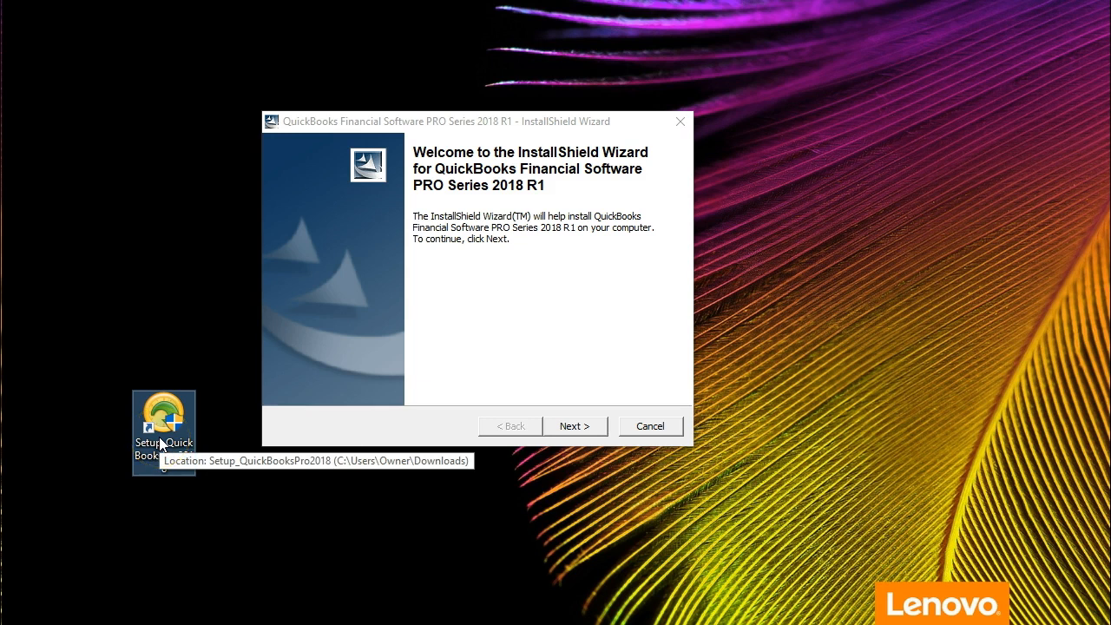
{"action": "left_click", "coordinate": [577, 426]}
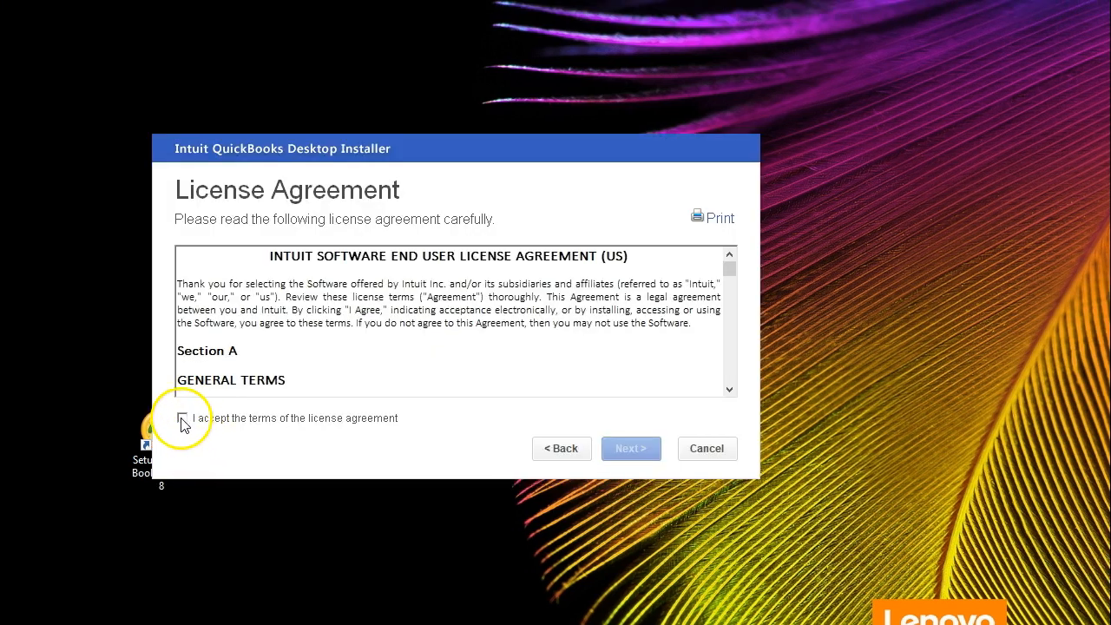
Step: Read through and accept the Intuit license agreement, then proceed with the Express (recommended) installation type
{"action": "scroll", "coordinate": [272, 347], "scroll_direction": "down", "scroll_amount": 15}
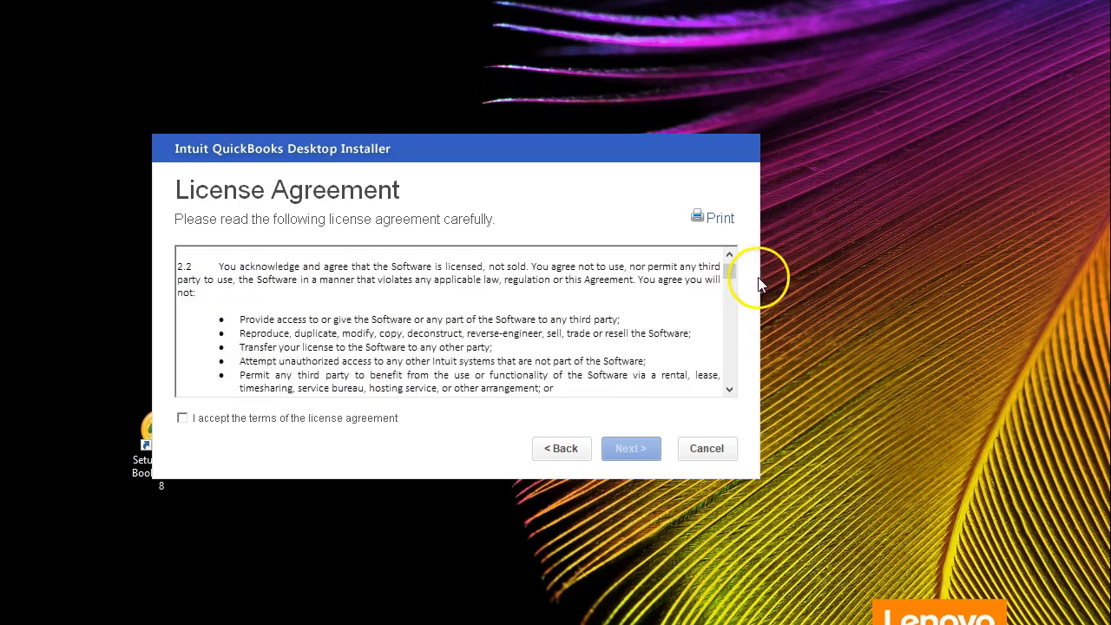
{"action": "left_click_drag", "start_coordinate": [734, 282], "coordinate": [737, 372]}
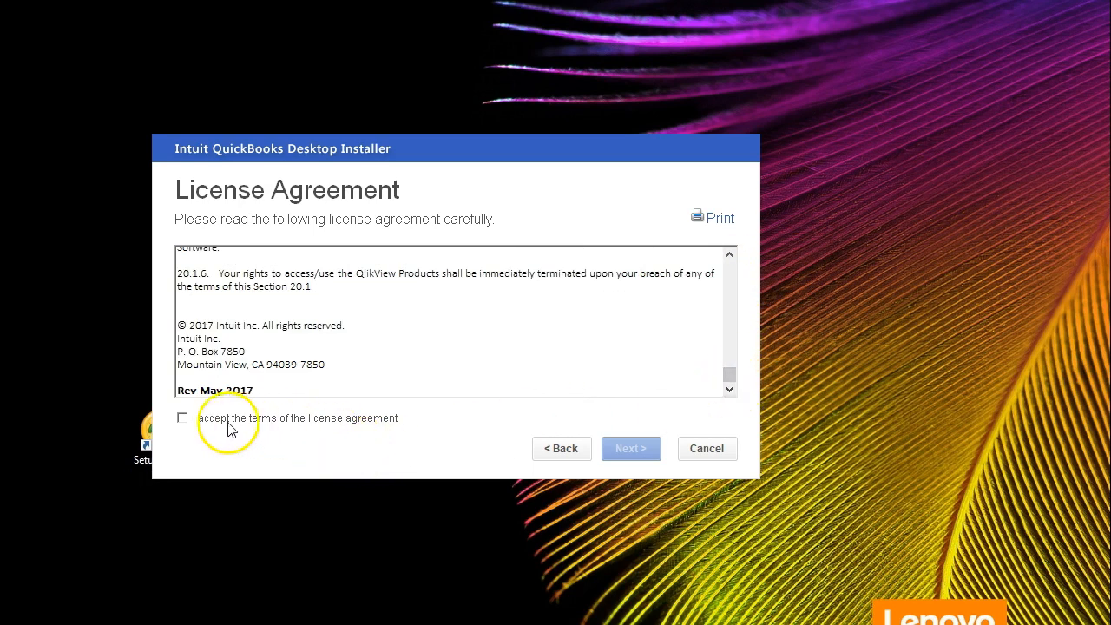
{"action": "left_click", "coordinate": [184, 419]}
{"action": "left_click", "coordinate": [623, 449]}
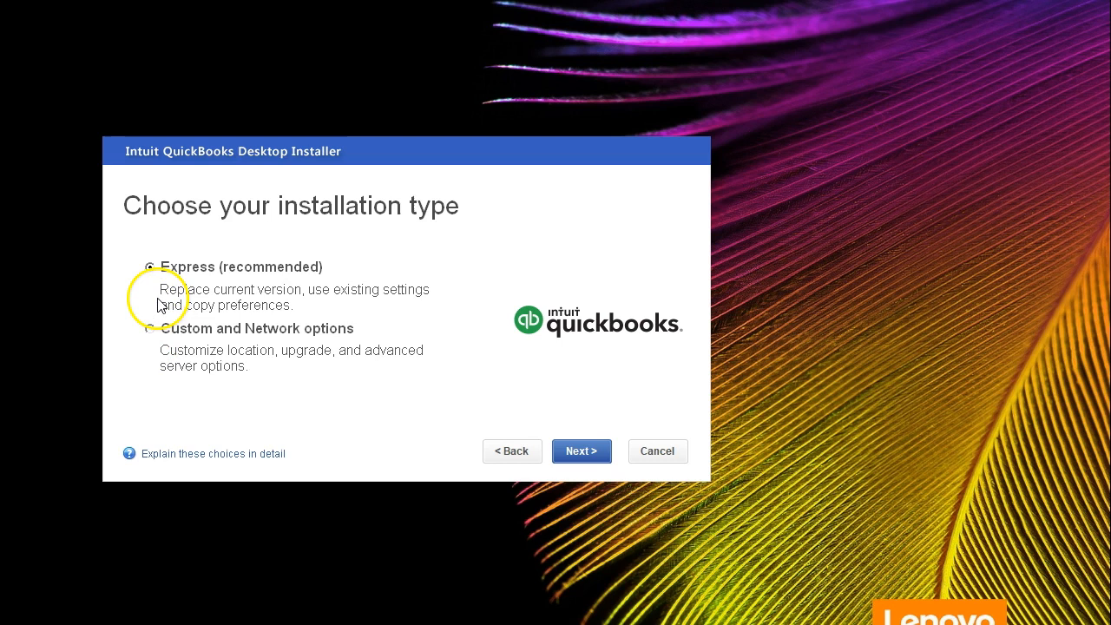
{"action": "left_click", "coordinate": [578, 449]}
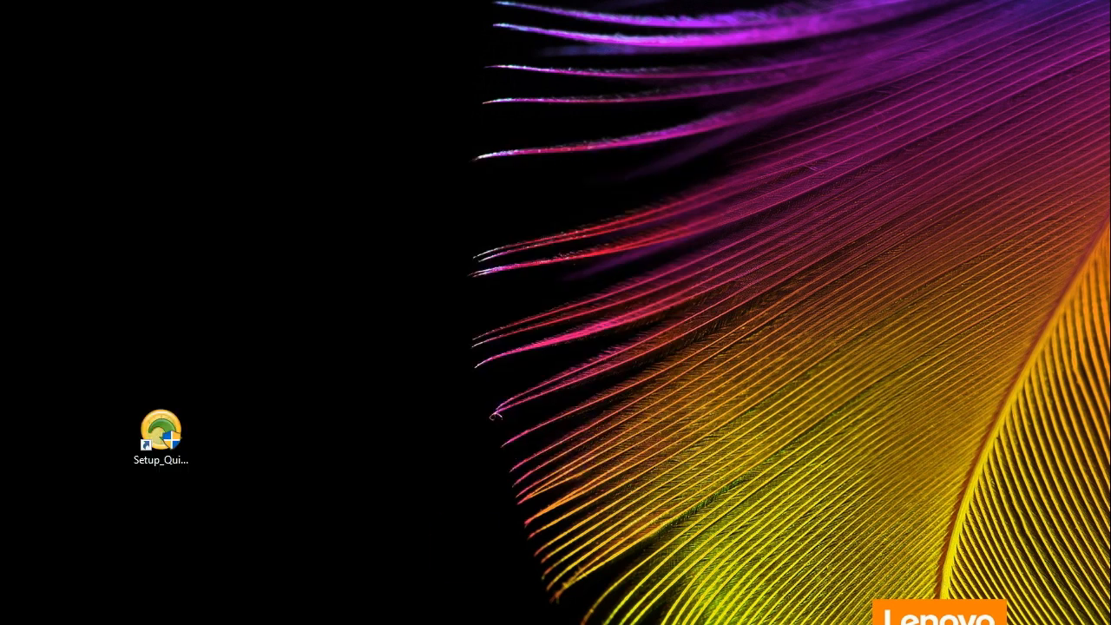
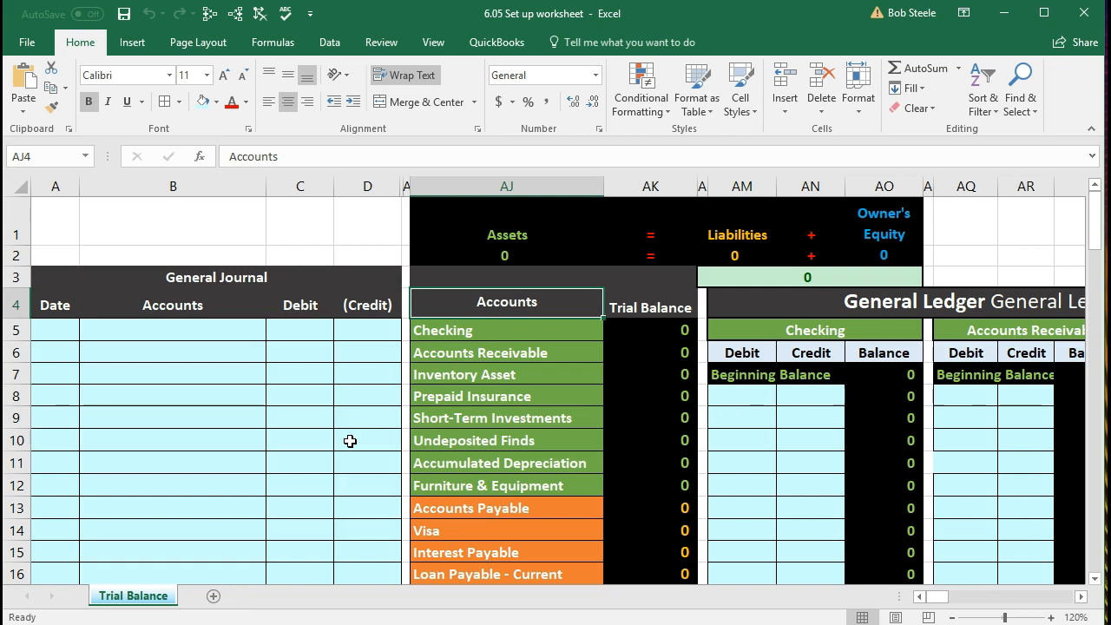
Step: In the Excel workbook 6.05 Set up worksheet, review the Trial Balance account list from Checking through the liability, equity, income and expense groups
{"action": "left_click", "coordinate": [436, 339]}
{"action": "scroll", "coordinate": [740, 364], "scroll_direction": "down", "scroll_amount": 1}
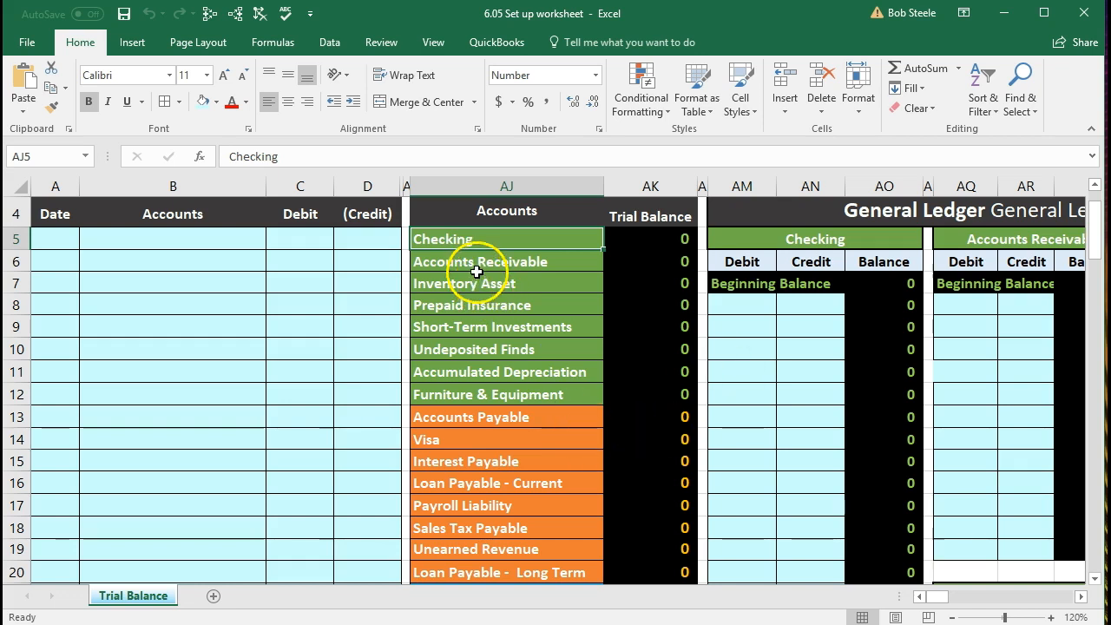
{"action": "left_click_drag", "start_coordinate": [461, 240], "coordinate": [457, 499]}
{"action": "scroll", "coordinate": [457, 382], "scroll_direction": "down", "scroll_amount": 1}
{"action": "scroll", "coordinate": [457, 498], "scroll_direction": "down", "scroll_amount": 1}
{"action": "left_click", "coordinate": [455, 474]}
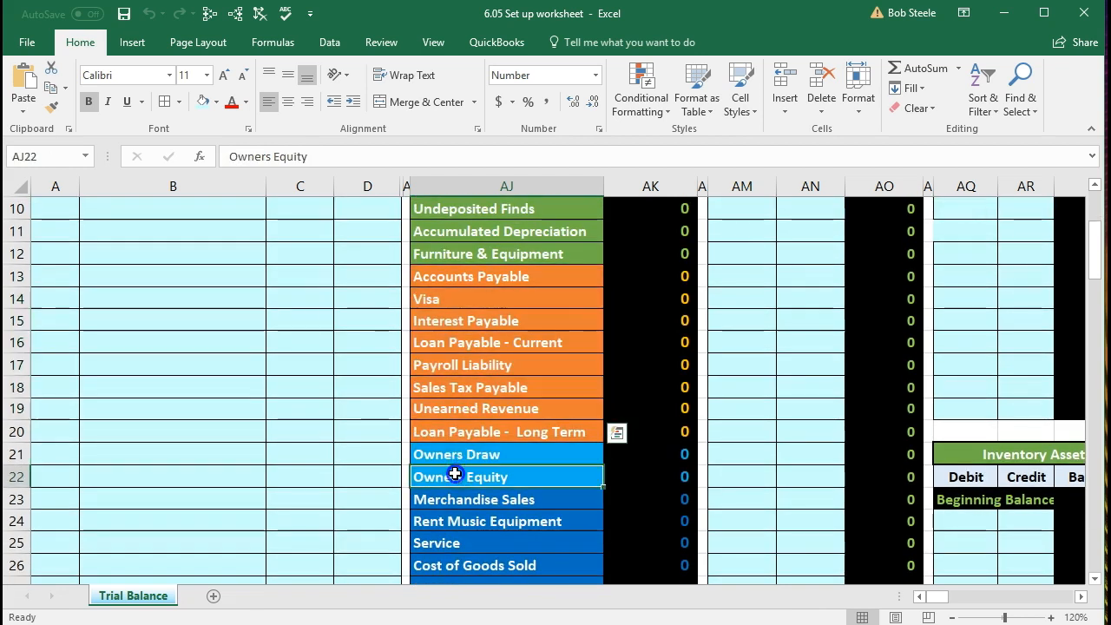
{"action": "scroll", "coordinate": [455, 471], "scroll_direction": "down", "scroll_amount": 1}
{"action": "left_click_drag", "start_coordinate": [454, 432], "coordinate": [458, 543]}
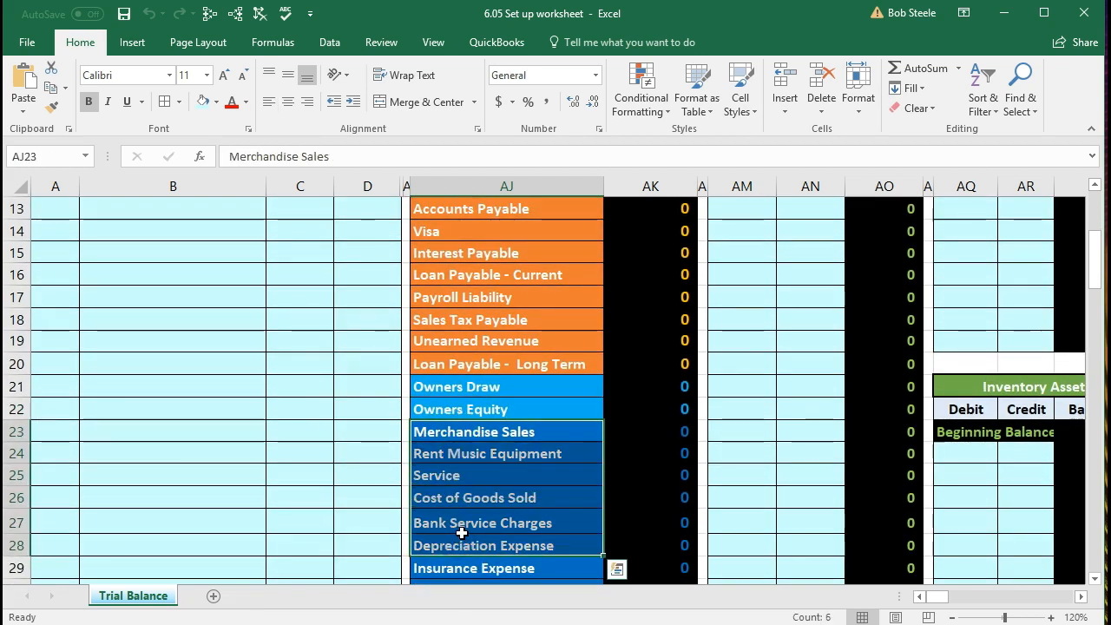
{"action": "scroll", "coordinate": [459, 530], "scroll_direction": "up", "scroll_amount": 3}
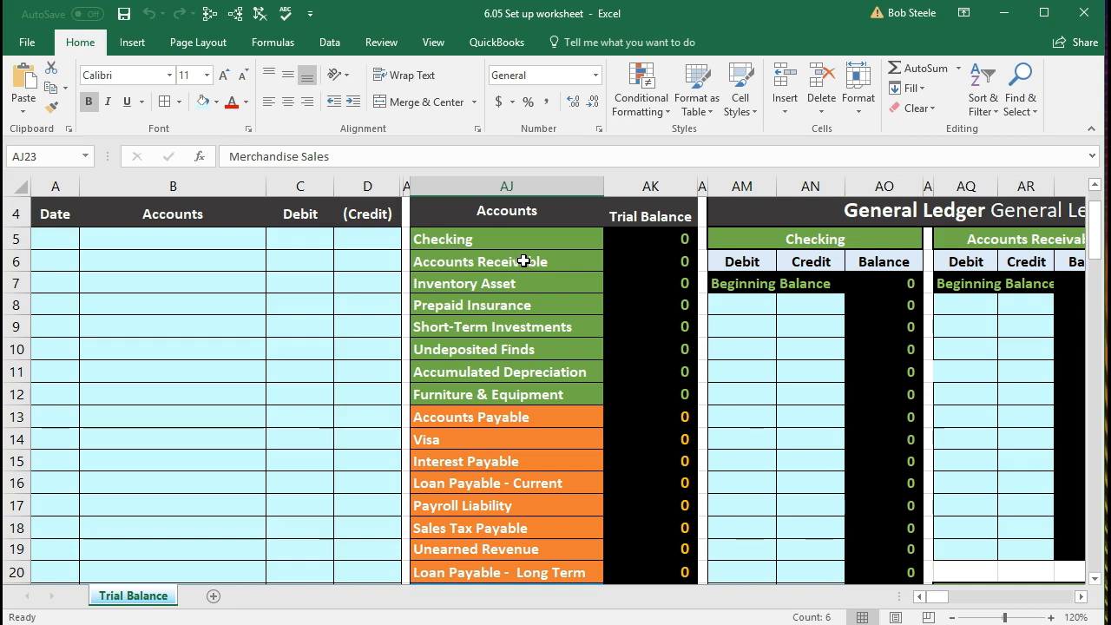
{"action": "scroll", "coordinate": [524, 253], "scroll_direction": "up", "scroll_amount": 1}
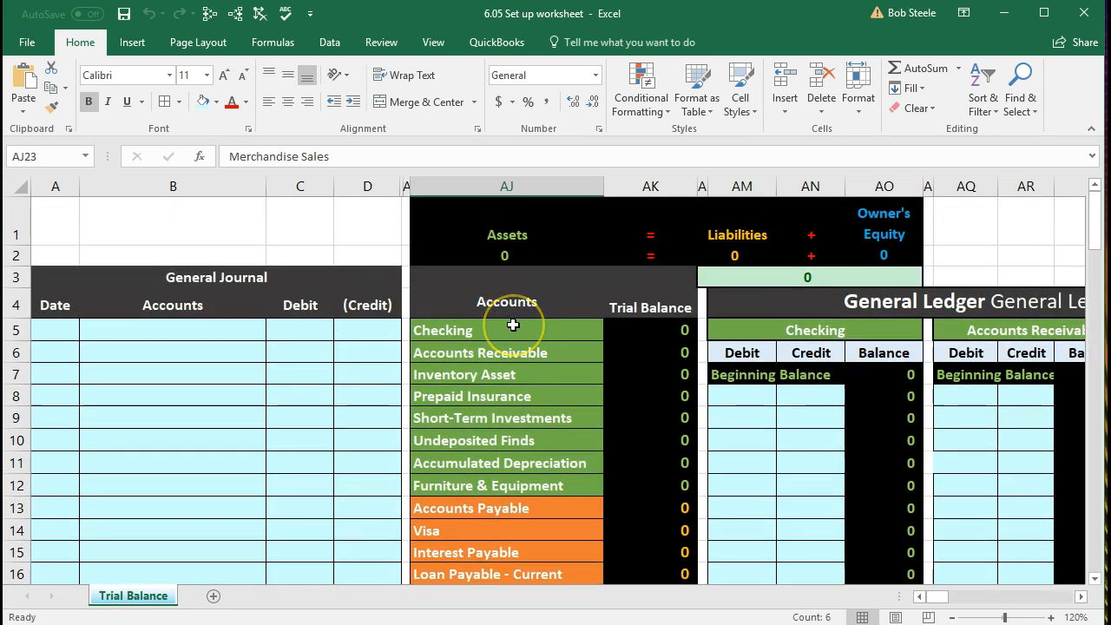
Step: Examine the order of the account list again, from the asset accounts down to the range from Bank Service Charges to Interest Income
{"action": "left_click_drag", "start_coordinate": [513, 324], "coordinate": [500, 461]}
{"action": "scroll", "coordinate": [500, 456], "scroll_direction": "down", "scroll_amount": 1}
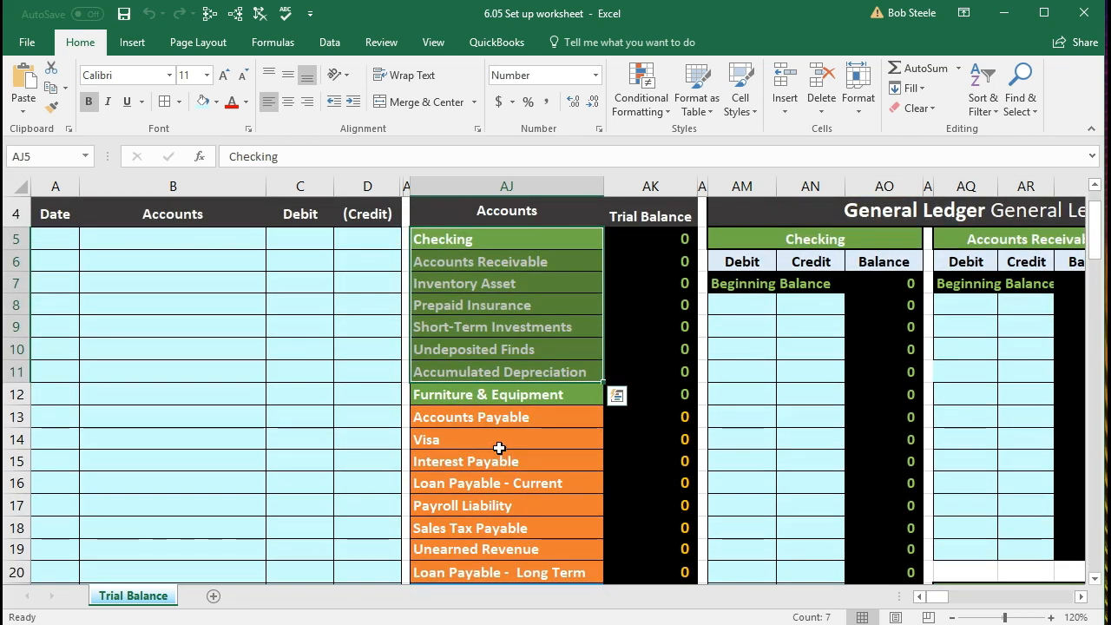
{"action": "scroll", "coordinate": [499, 448], "scroll_direction": "down", "scroll_amount": 1}
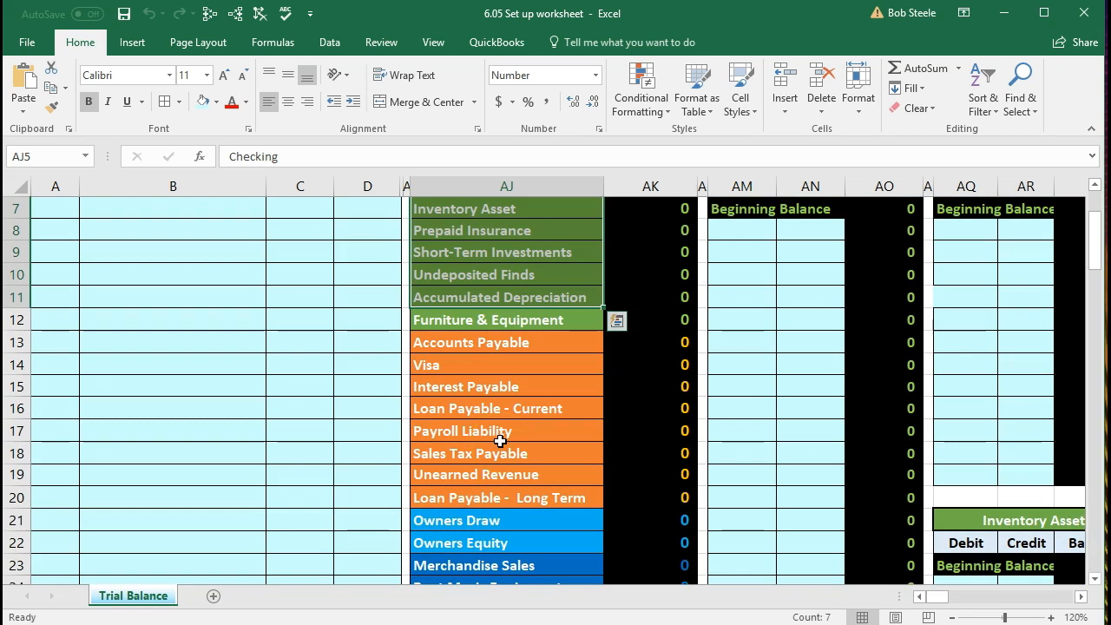
{"action": "scroll", "coordinate": [501, 441], "scroll_direction": "up", "scroll_amount": 1}
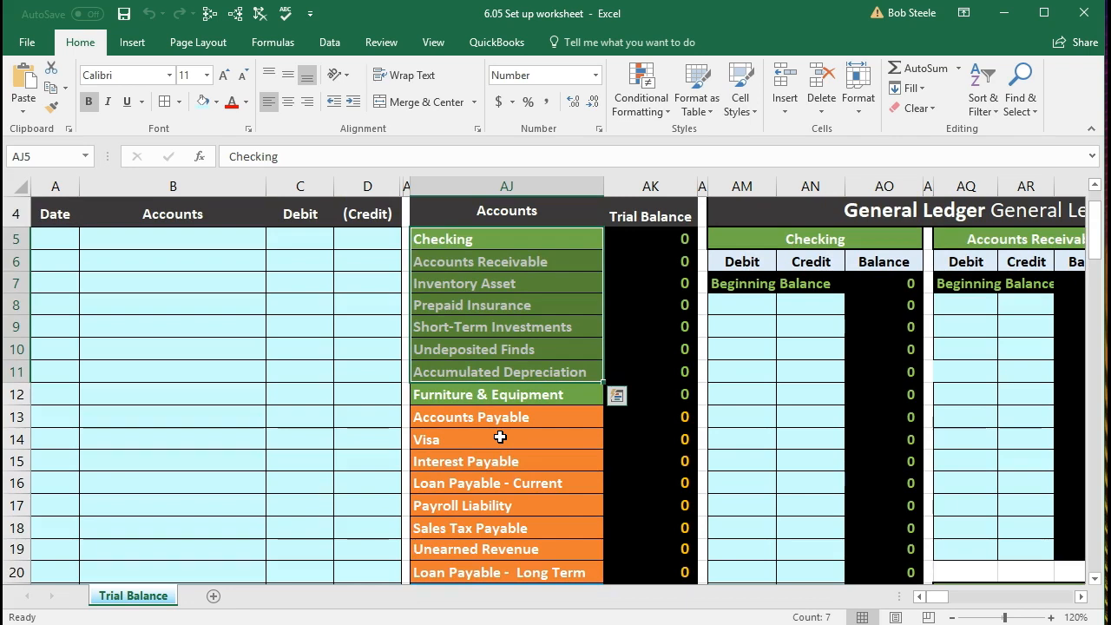
{"action": "scroll", "coordinate": [500, 437], "scroll_direction": "down", "scroll_amount": 5}
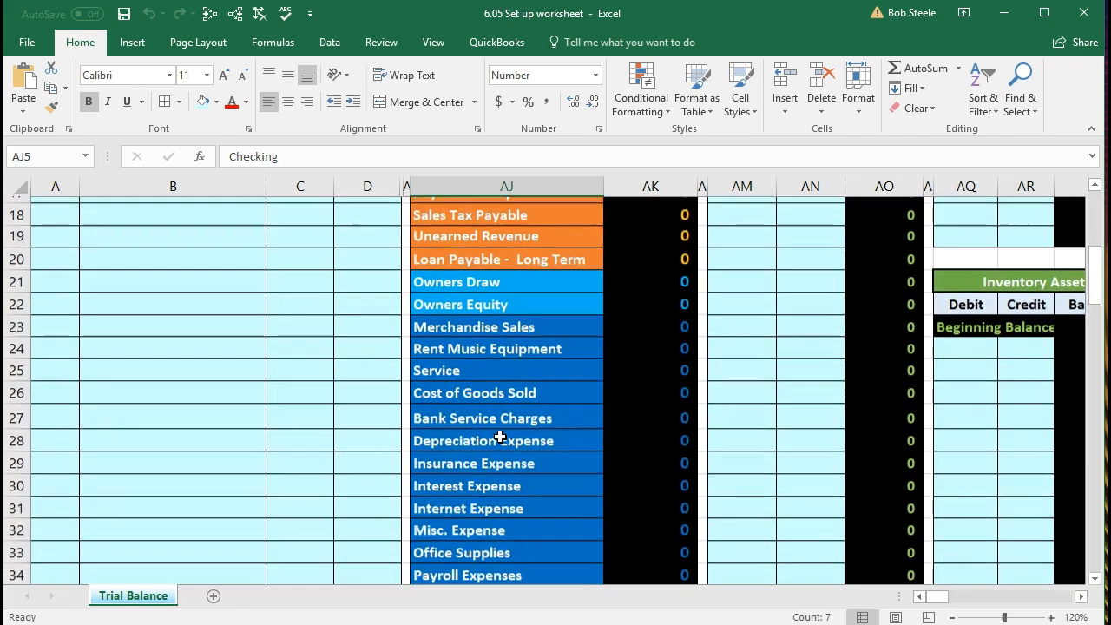
{"action": "scroll", "coordinate": [495, 411], "scroll_direction": "down", "scroll_amount": 1}
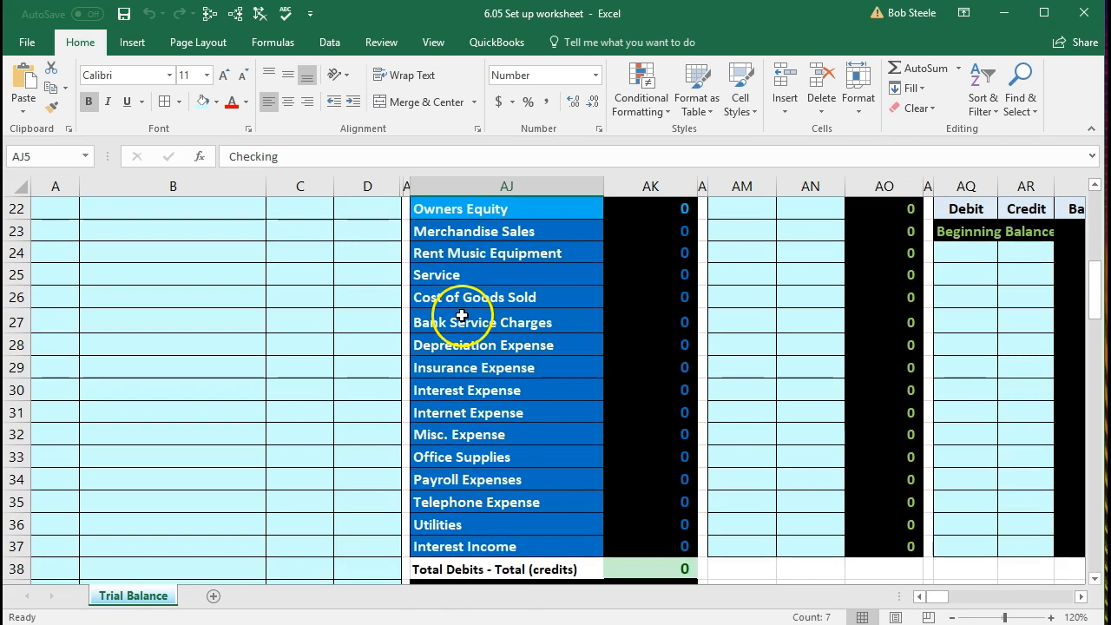
{"action": "left_click_drag", "start_coordinate": [462, 325], "coordinate": [461, 532]}
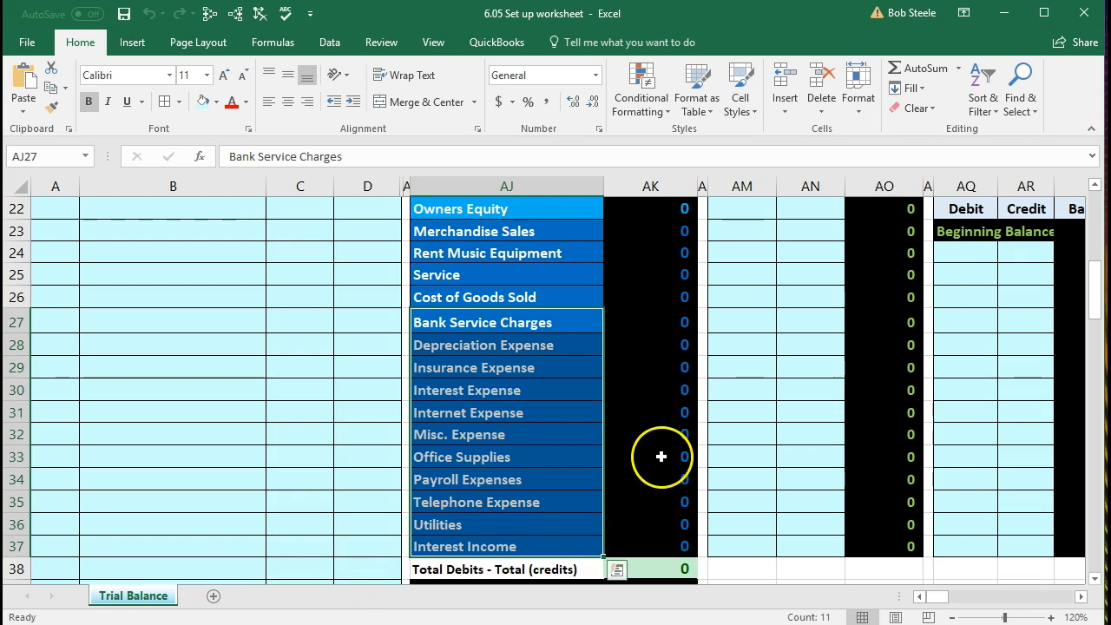
{"action": "scroll", "coordinate": [658, 454], "scroll_direction": "up", "scroll_amount": 4}
{"action": "scroll", "coordinate": [658, 452], "scroll_direction": "up", "scroll_amount": 3}
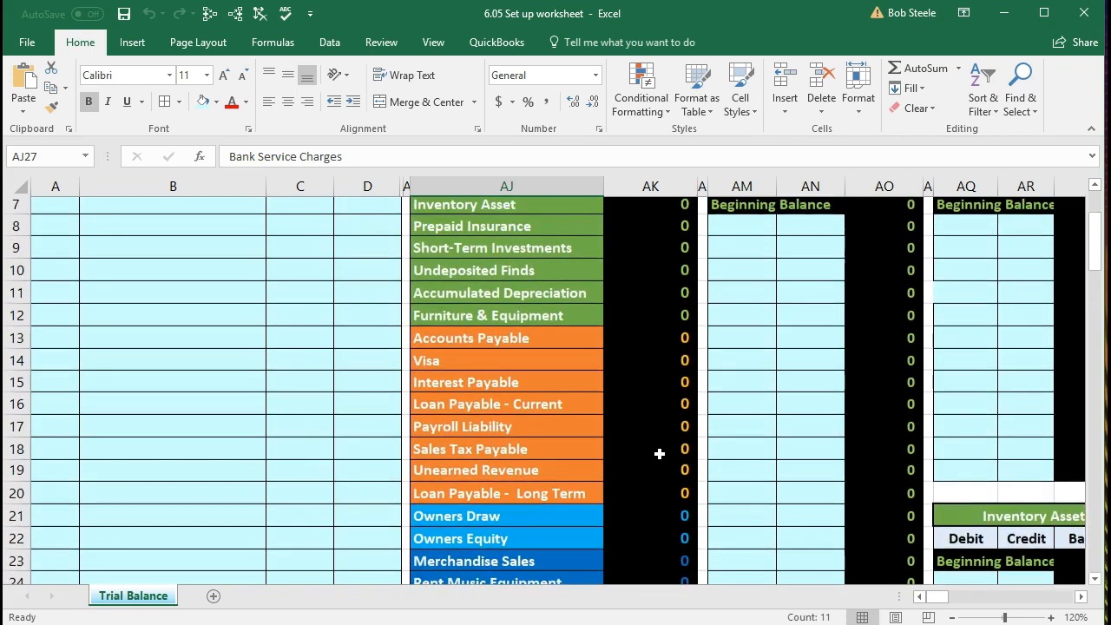
{"action": "left_click", "coordinate": [521, 315]}
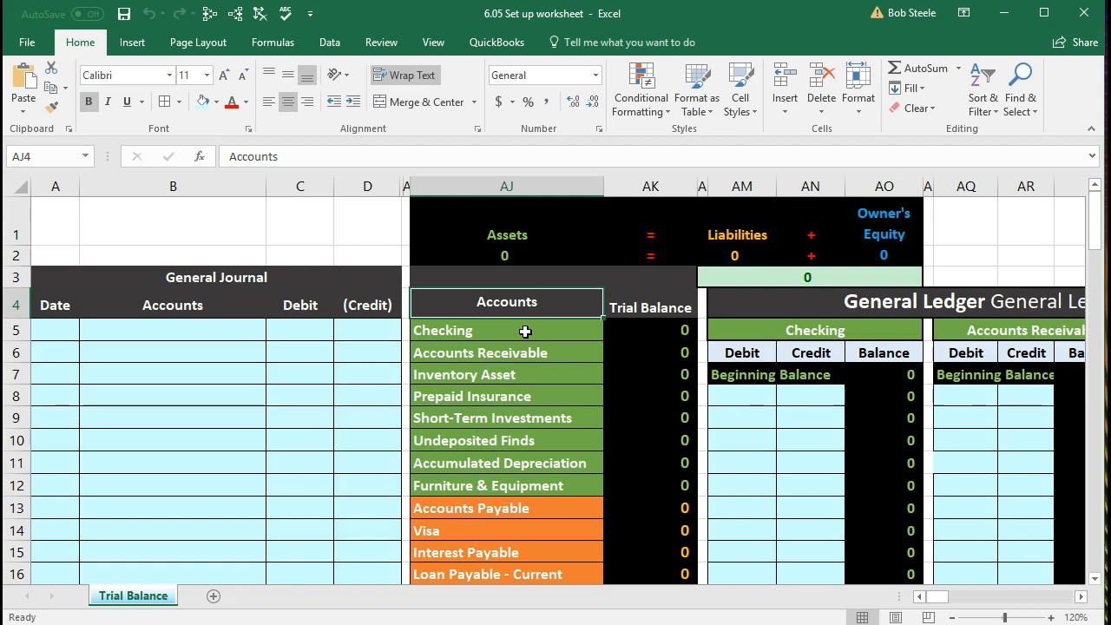
Step: Go through the asset accounts one by one, from Checking to Furniture & Equipment
{"action": "left_click", "coordinate": [525, 330]}
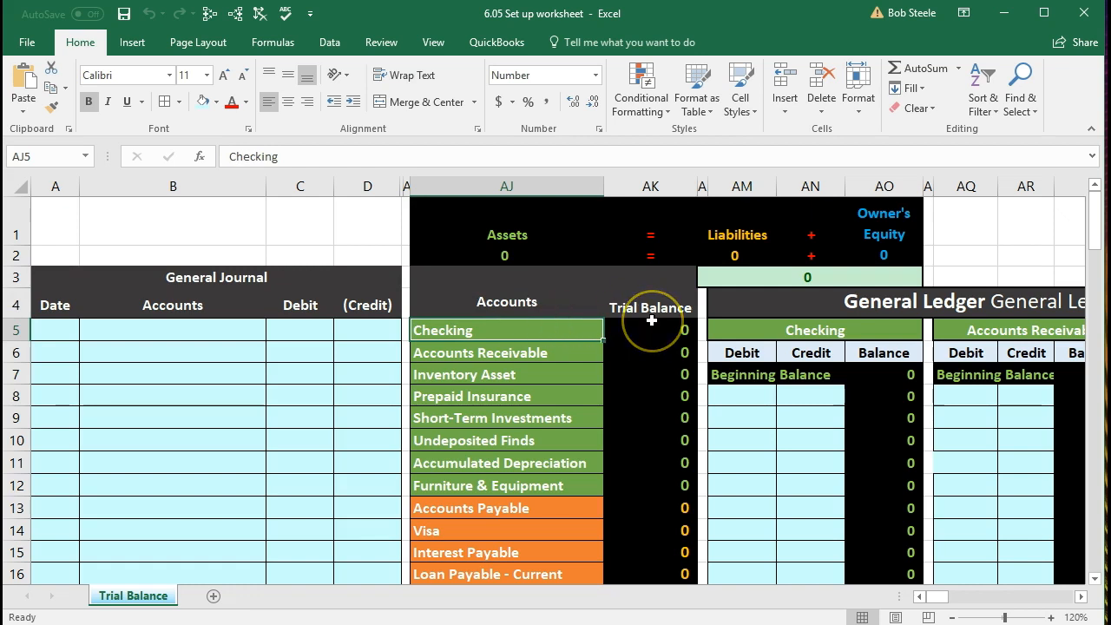
{"action": "key", "text": "Down"}
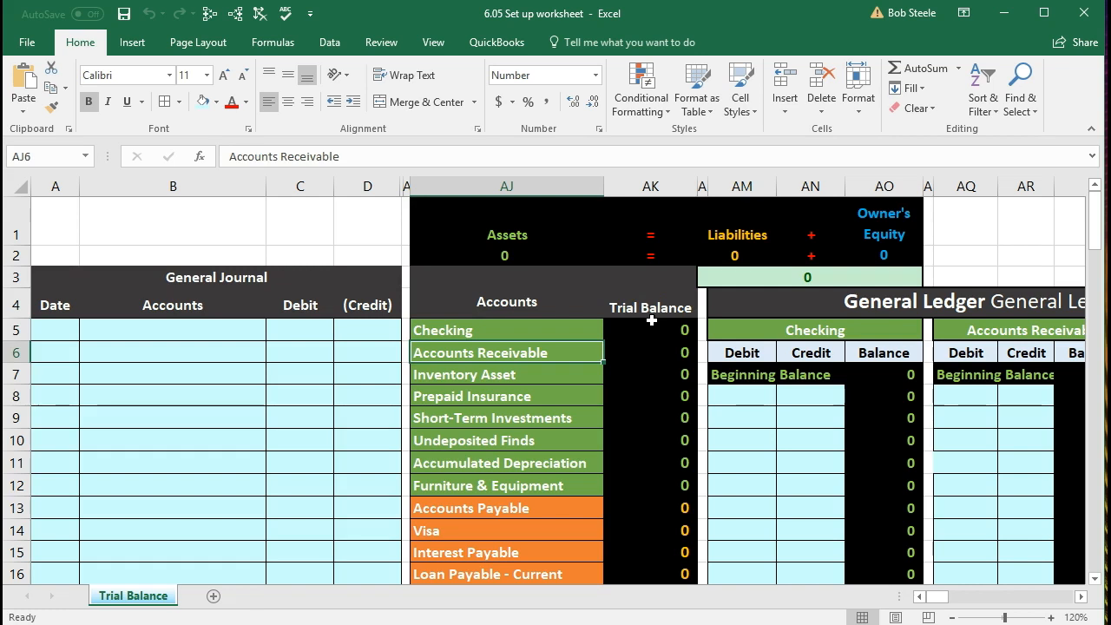
{"action": "key", "text": "Down"}
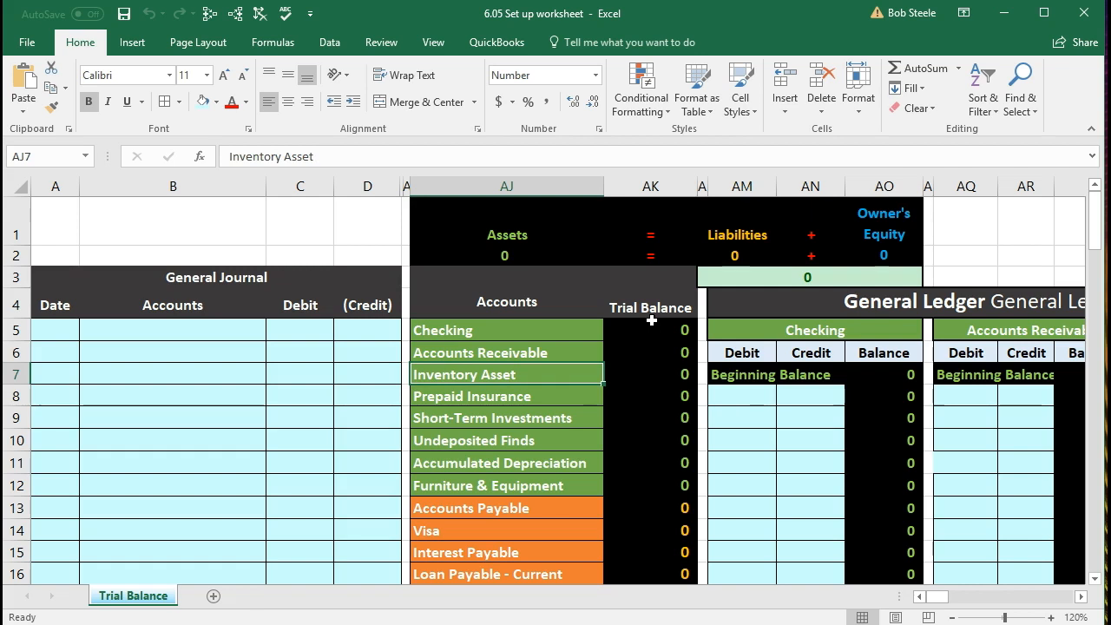
{"action": "key", "text": "Down"}
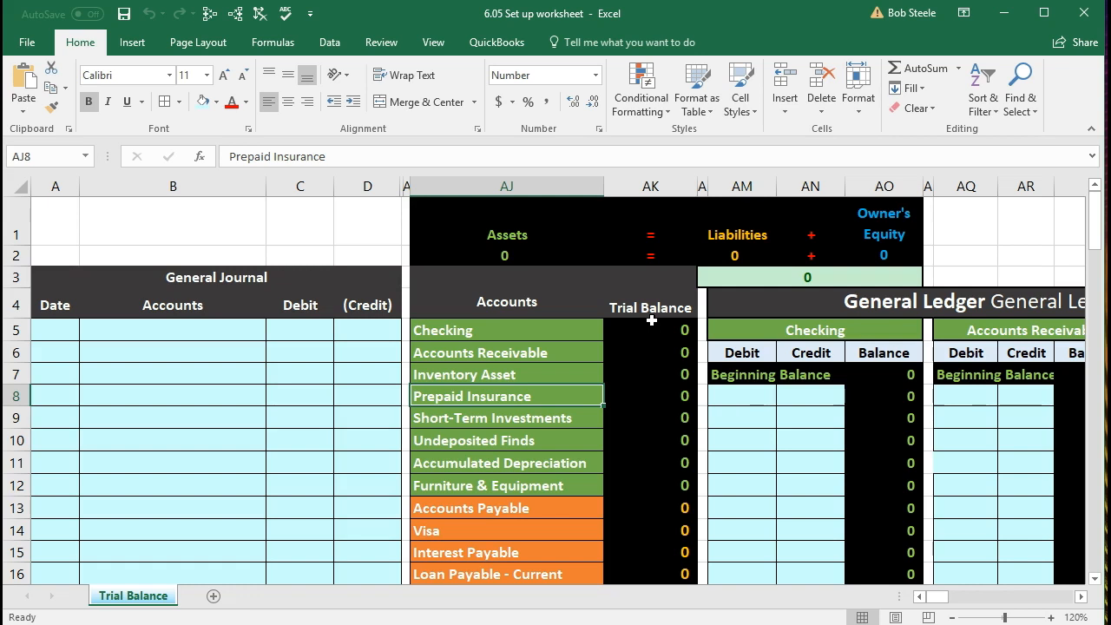
{"action": "key", "text": "Down"}
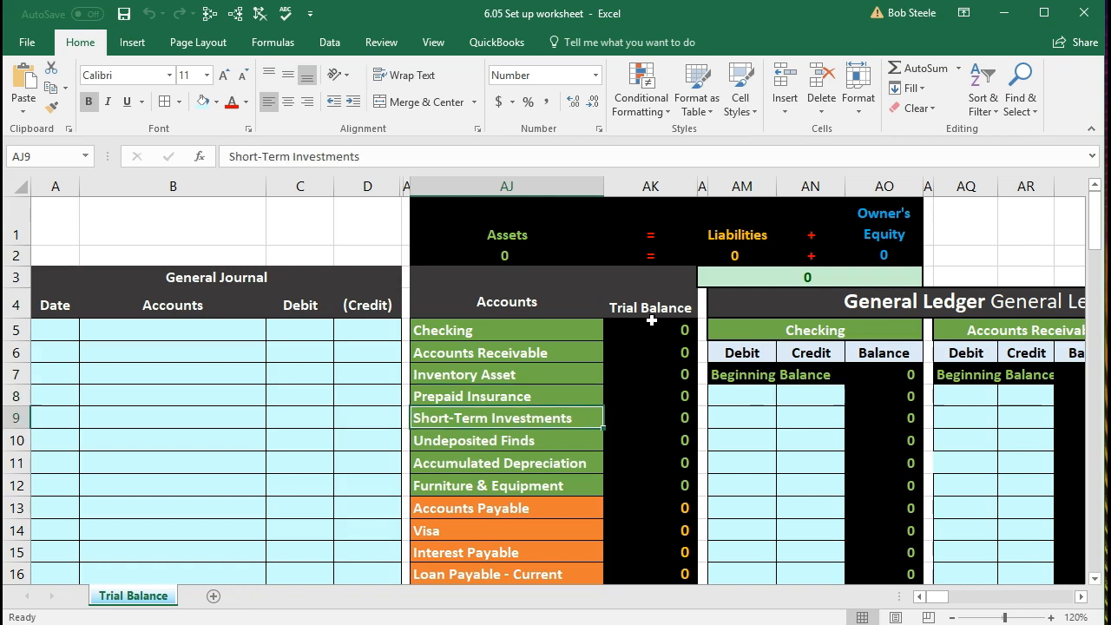
{"action": "key", "text": "Down"}
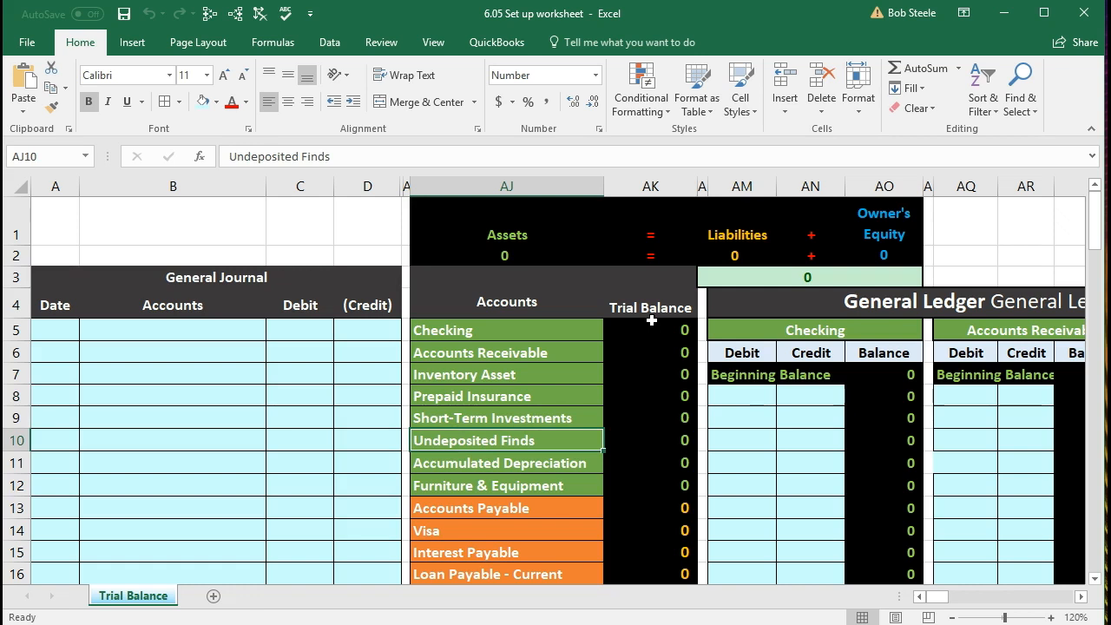
{"action": "key", "text": "Down"}
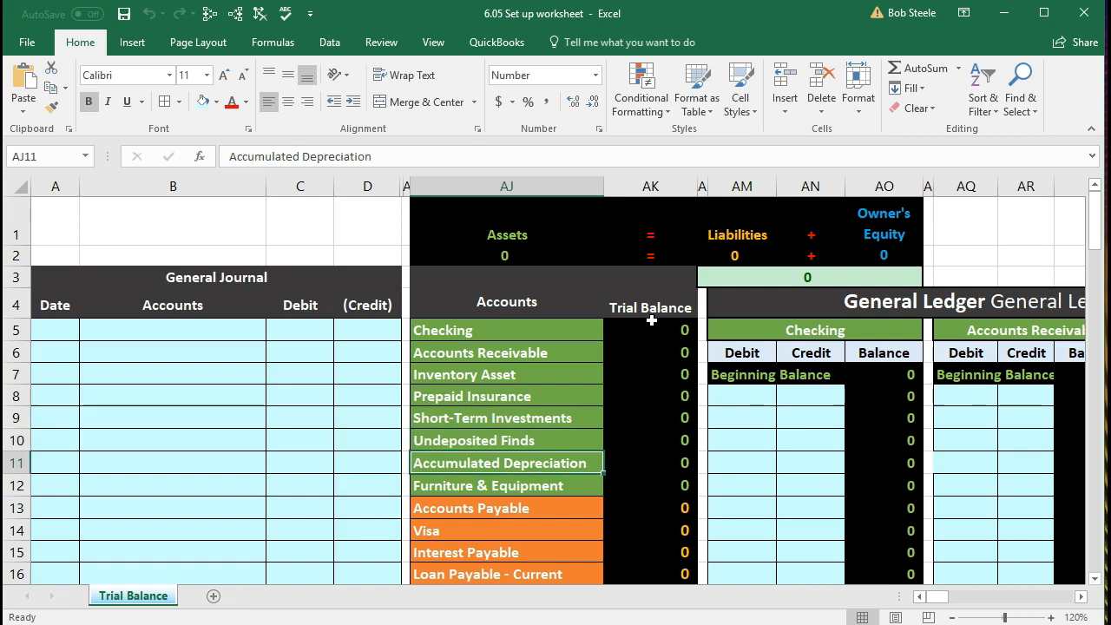
{"action": "key", "text": "Down"}
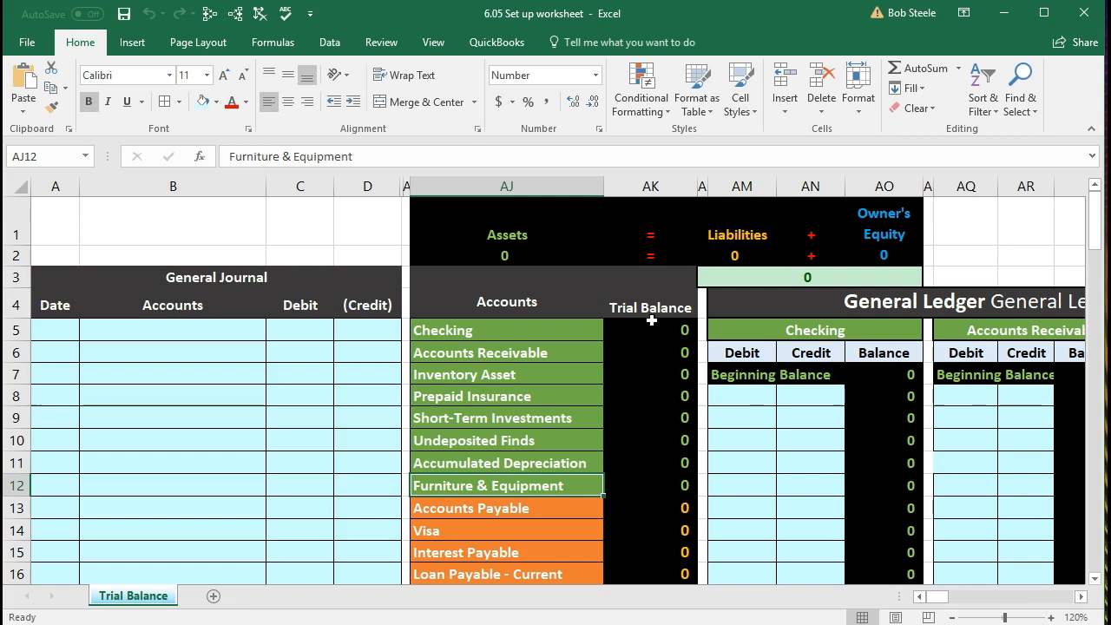
Step: Go through the liability accounts one by one, from Accounts Payable to Loan Payable - Long Term
{"action": "scroll", "coordinate": [651, 321], "scroll_direction": "down", "scroll_amount": 1}
{"action": "scroll", "coordinate": [653, 318], "scroll_direction": "down", "scroll_amount": 1}
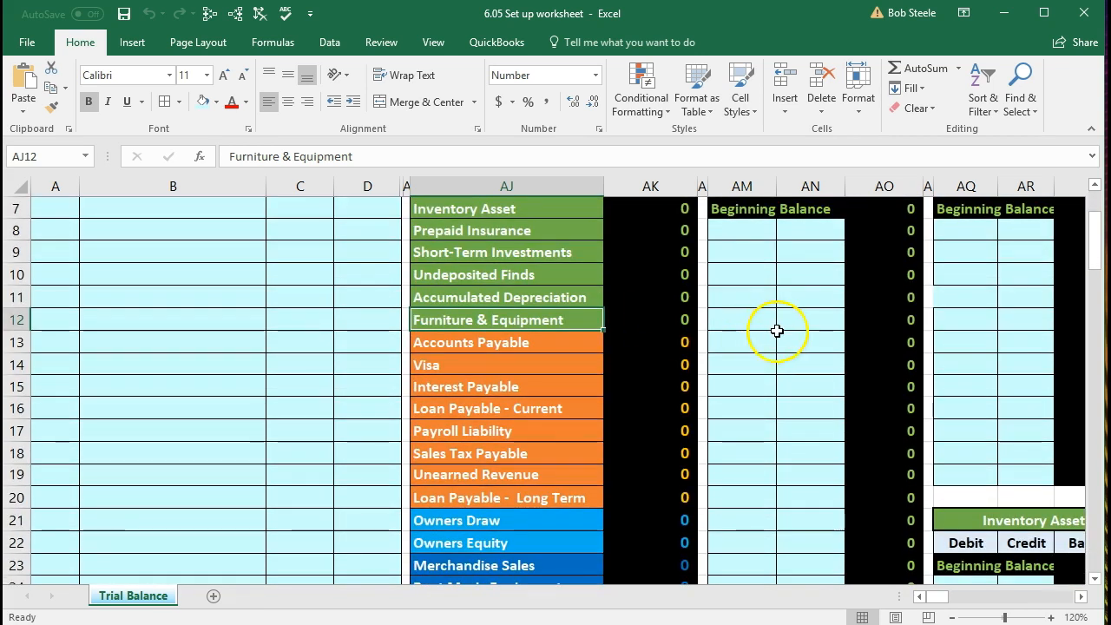
{"action": "key", "text": "Down"}
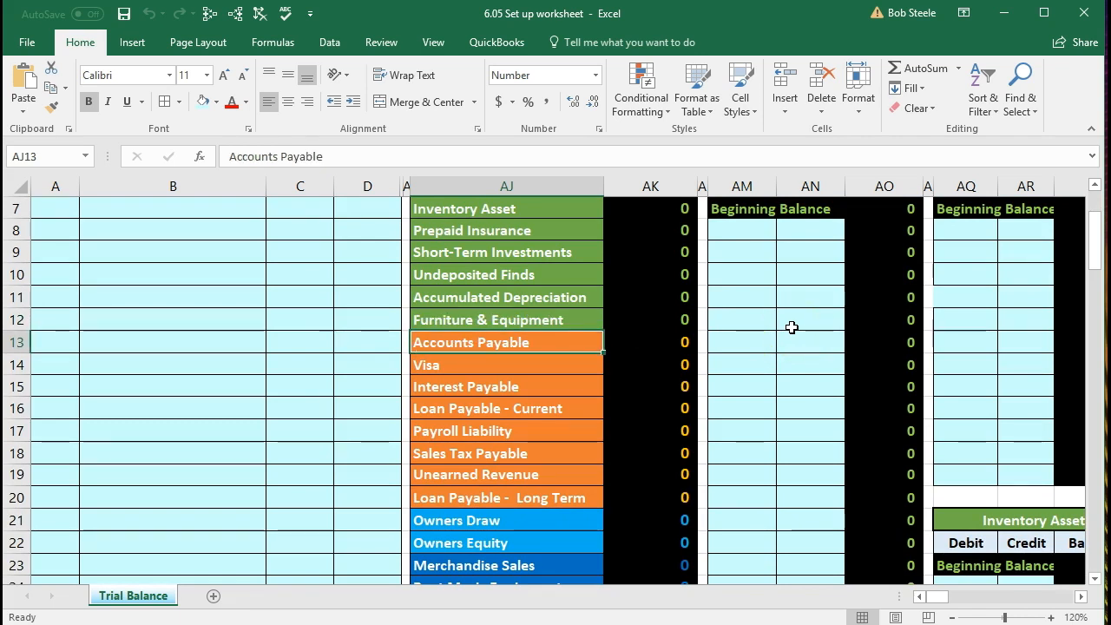
{"action": "key", "text": "Down"}
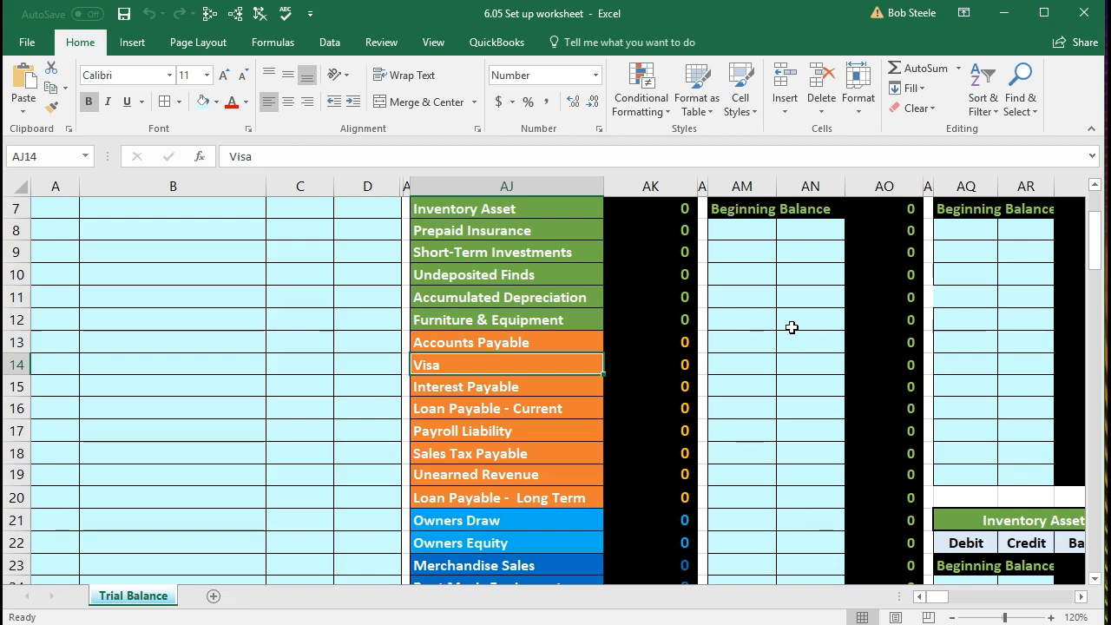
{"action": "key", "text": "Down"}
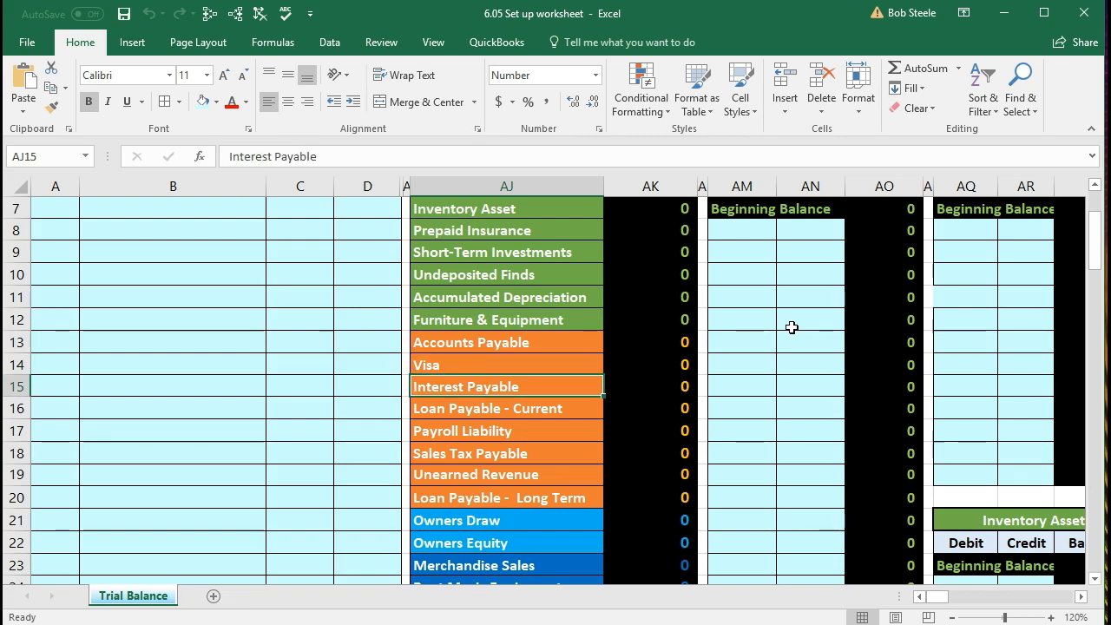
{"action": "key", "text": "Down"}
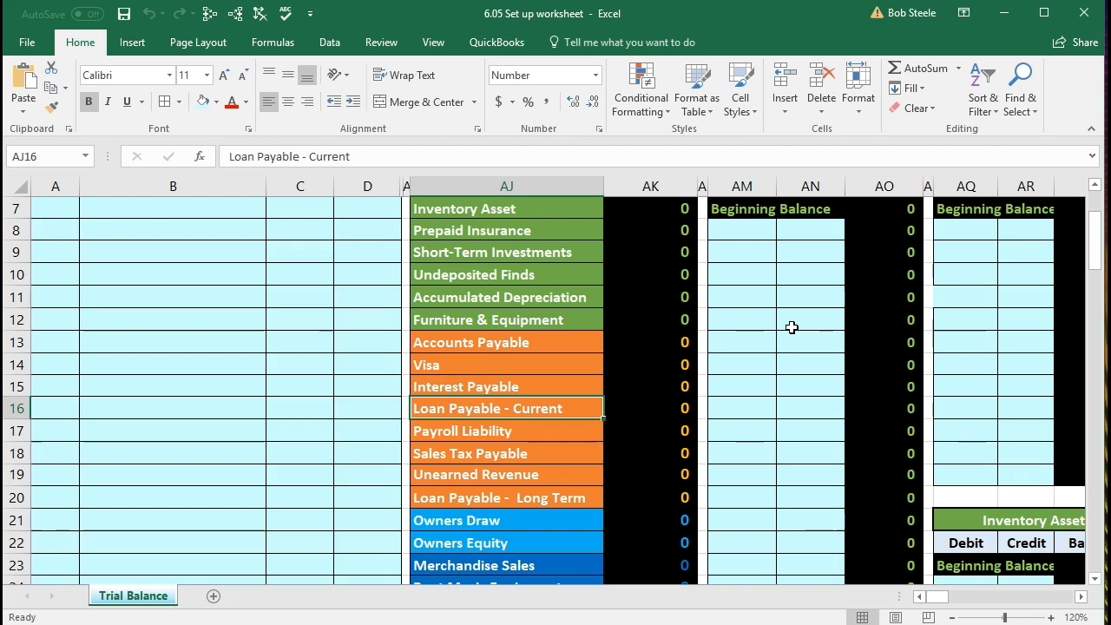
{"action": "key", "text": "Down"}
{"action": "key", "text": "Down"}
{"action": "key", "text": "Down"}
{"action": "key", "text": "Down"}
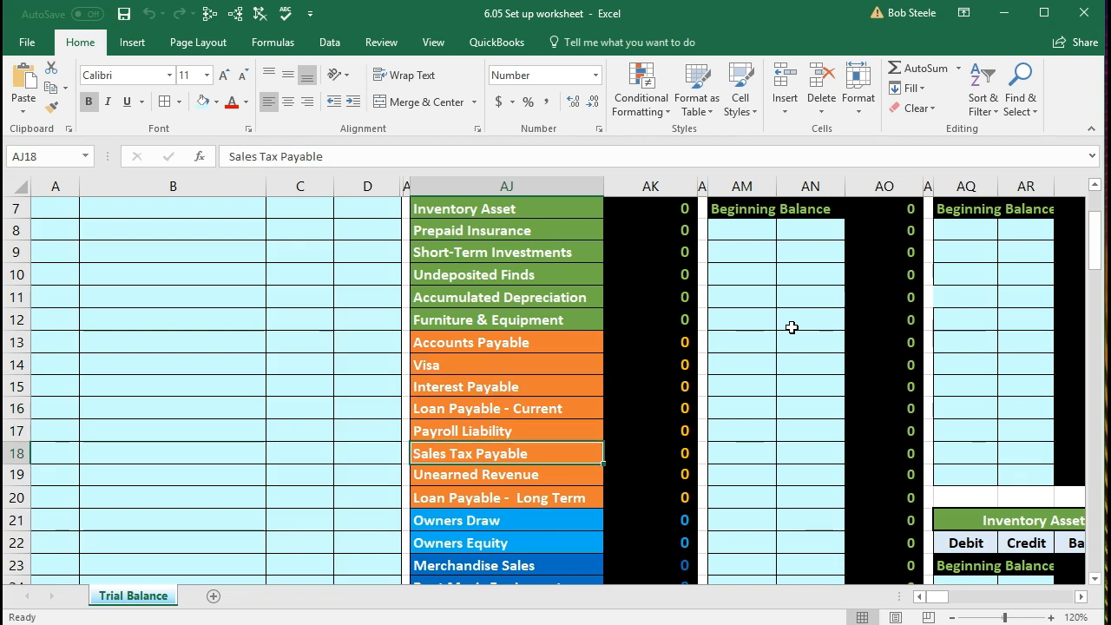
Step: Review the equity accounts Owners Draw and Owners Equity, and the income accounts from Merchandise Sales to Service
{"action": "scroll", "coordinate": [792, 327], "scroll_direction": "down", "scroll_amount": 3}
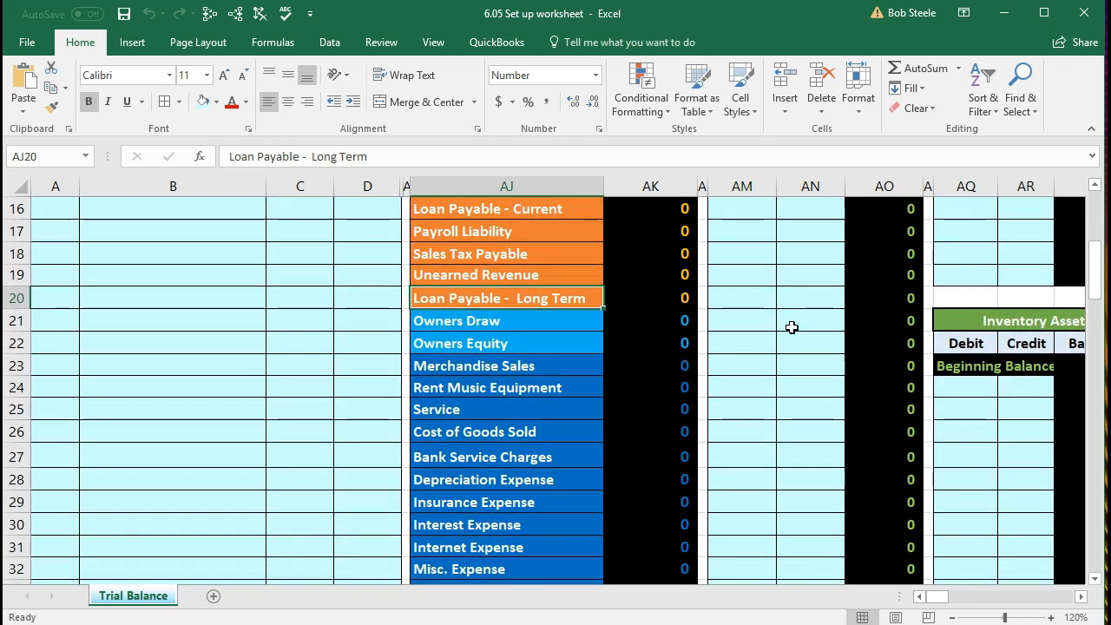
{"action": "key", "text": "Down"}
{"action": "key", "text": "Down"}
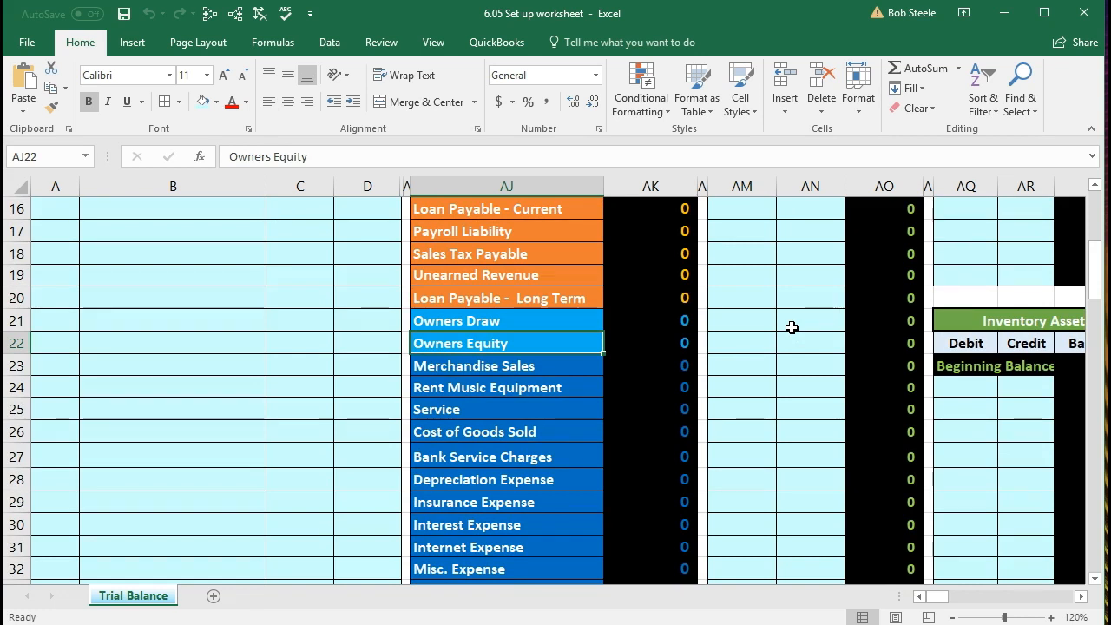
{"action": "key", "text": "Down"}
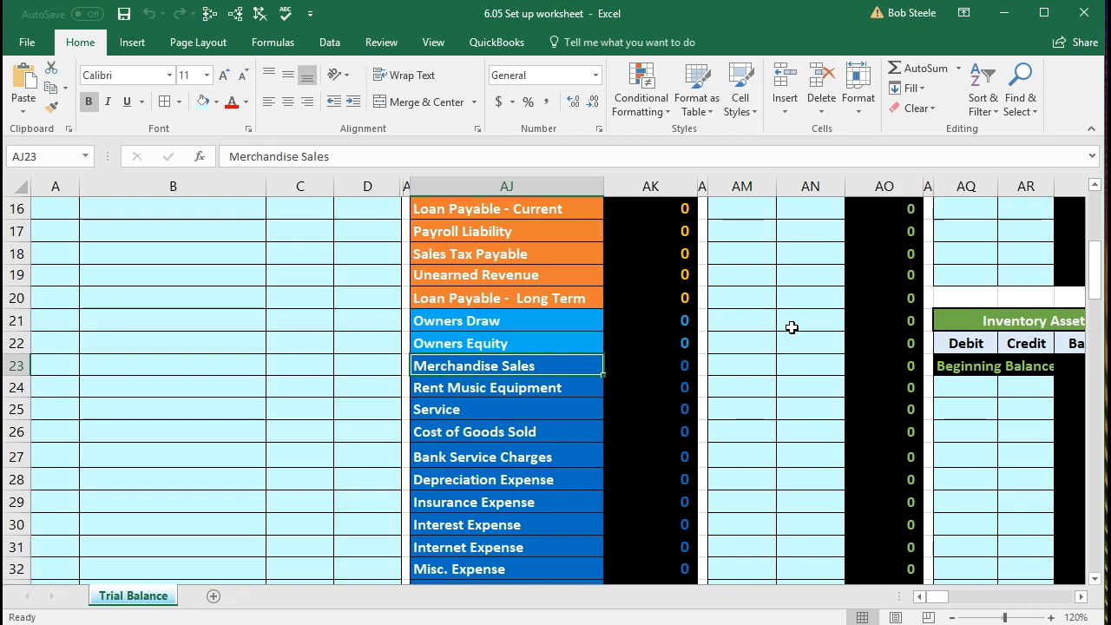
{"action": "key", "text": "Down"}
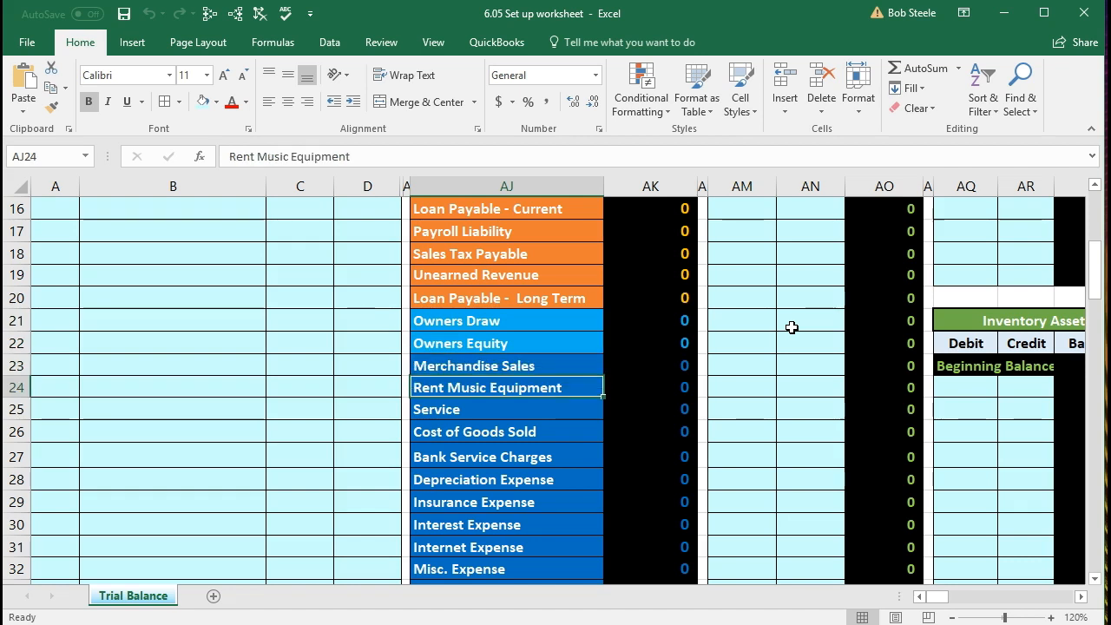
{"action": "key", "text": "Down"}
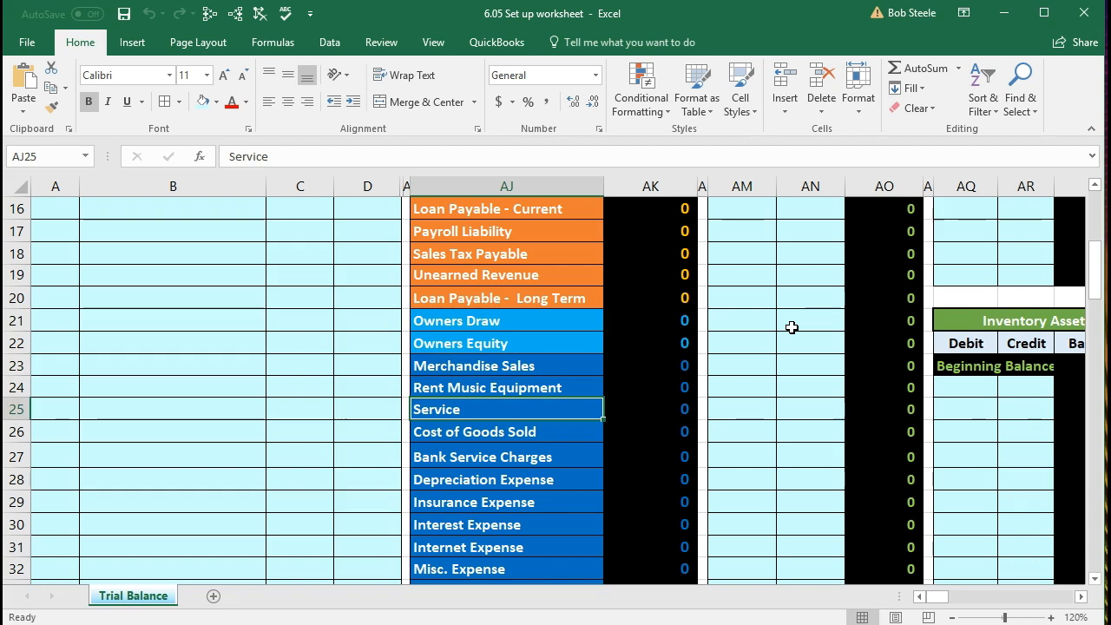
Step: Go through the remaining accounts from Cost of Goods Sold and Bank Service Charges down to the Net Income row
{"action": "key", "text": "Down"}
{"action": "key", "text": "Down"}
{"action": "key", "text": "Down"}
{"action": "key", "text": "Down"}
{"action": "key", "text": "Down"}
{"action": "key", "text": "Down"}
{"action": "key", "text": "Down"}
{"action": "key", "text": "Down"}
{"action": "key", "text": "Down"}
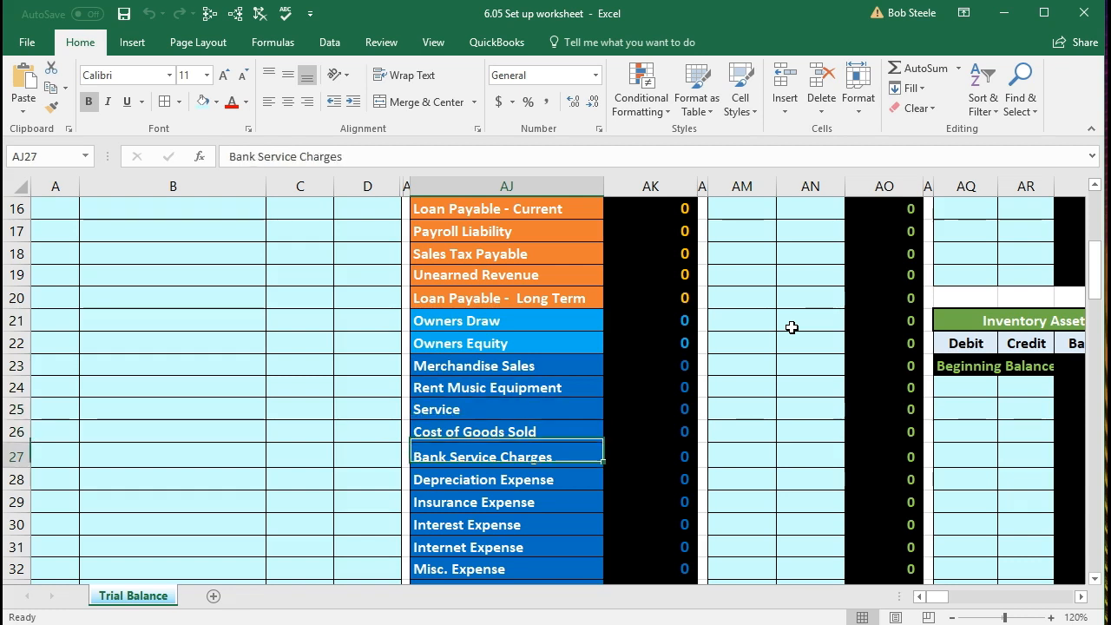
{"action": "key", "text": "Down"}
{"action": "key", "text": "Down"}
{"action": "key", "text": "Down"}
{"action": "key", "text": "Down"}
{"action": "key", "text": "Down"}
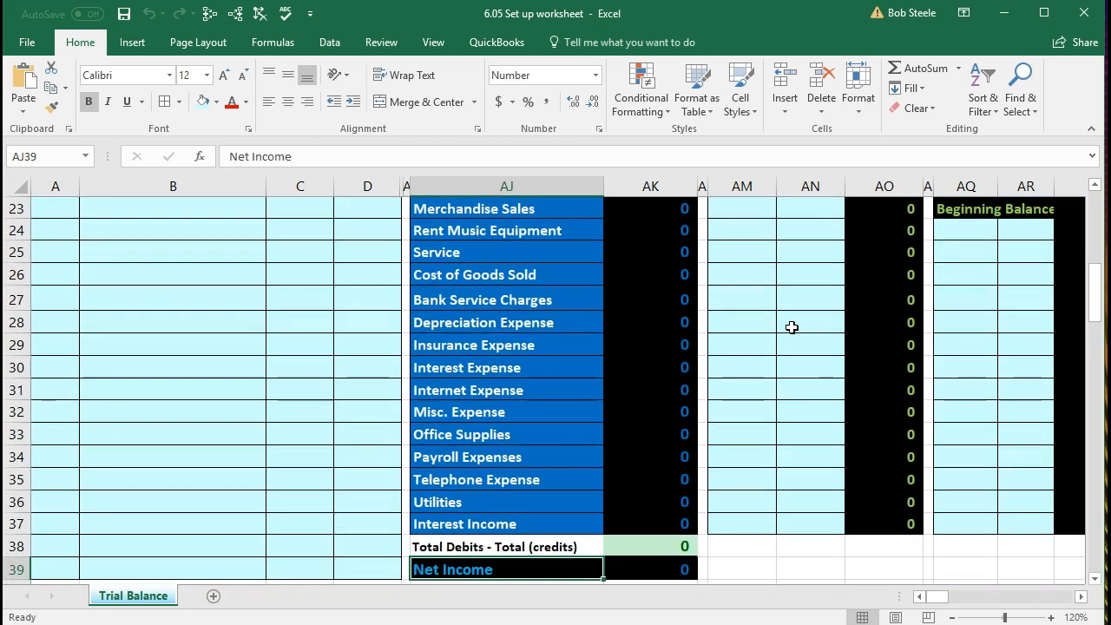
Step: Look across the General Ledger, starting at the Checking account, through to the Balance Sheet section of the worksheet
{"action": "scroll", "coordinate": [725, 386], "scroll_direction": "up", "scroll_amount": 8}
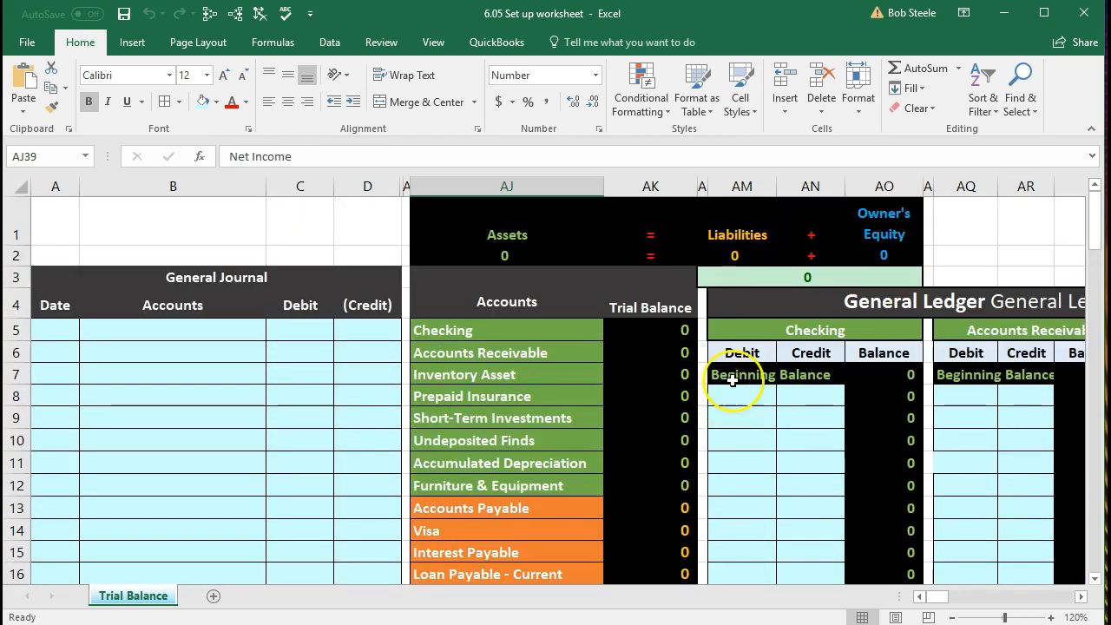
{"action": "left_click", "coordinate": [778, 309]}
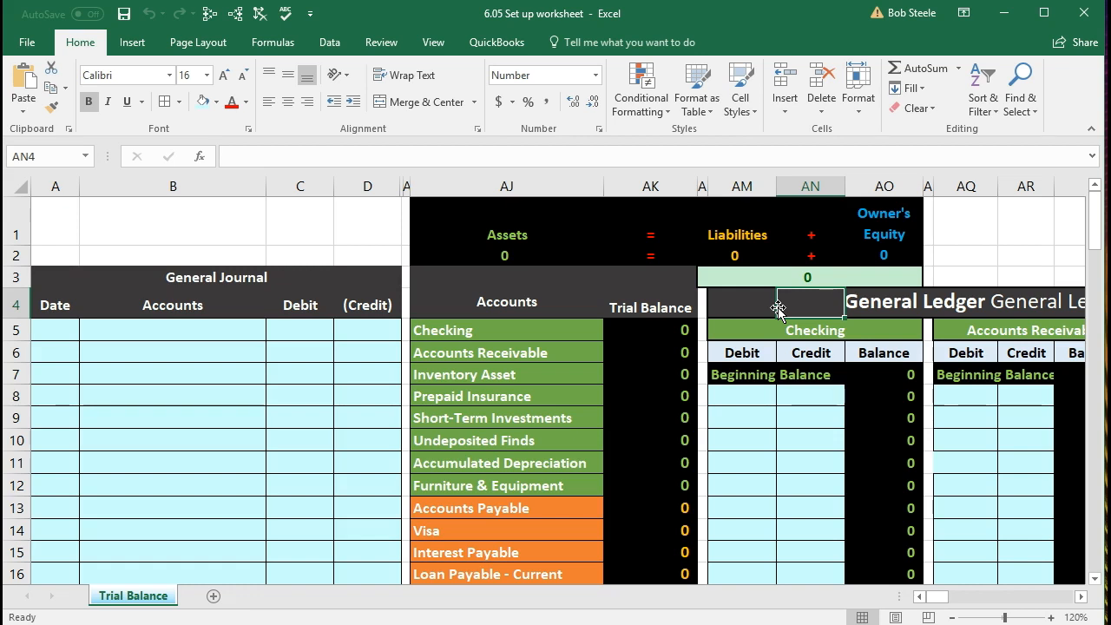
{"action": "key", "text": "Right"}
{"action": "key", "text": "Right"}
{"action": "key", "text": "Right"}
{"action": "key", "text": "Right"}
{"action": "key", "text": "Right"}
{"action": "key", "text": "Right"}
{"action": "key", "text": "Right"}
{"action": "key", "text": "Right"}
{"action": "key", "text": "Right"}
{"action": "key", "text": "Right"}
{"action": "key", "text": "Right"}
{"action": "key", "text": "Right"}
{"action": "key", "text": "Right"}
{"action": "key", "text": "Right"}
{"action": "key", "text": "Right"}
{"action": "key", "text": "Right"}
{"action": "key", "text": "Right"}
{"action": "key", "text": "Right"}
{"action": "key", "text": "Right"}
{"action": "key", "text": "Right"}
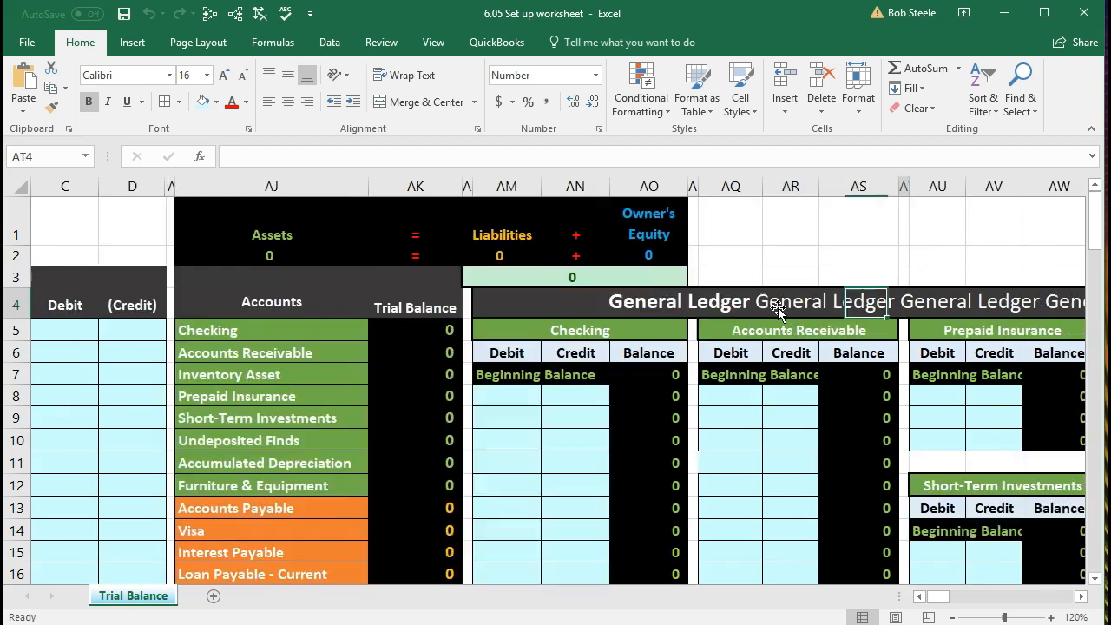
{"action": "key", "text": "Right"}
{"action": "key", "text": "Right"}
{"action": "key", "text": "Right"}
{"action": "key", "text": "Right"}
{"action": "key", "text": "Right"}
{"action": "key", "text": "Right"}
{"action": "key", "text": "Right"}
{"action": "key", "text": "Right"}
{"action": "key", "text": "Right"}
{"action": "key", "text": "Right"}
{"action": "key", "text": "Right"}
{"action": "key", "text": "Right"}
{"action": "key", "text": "Right"}
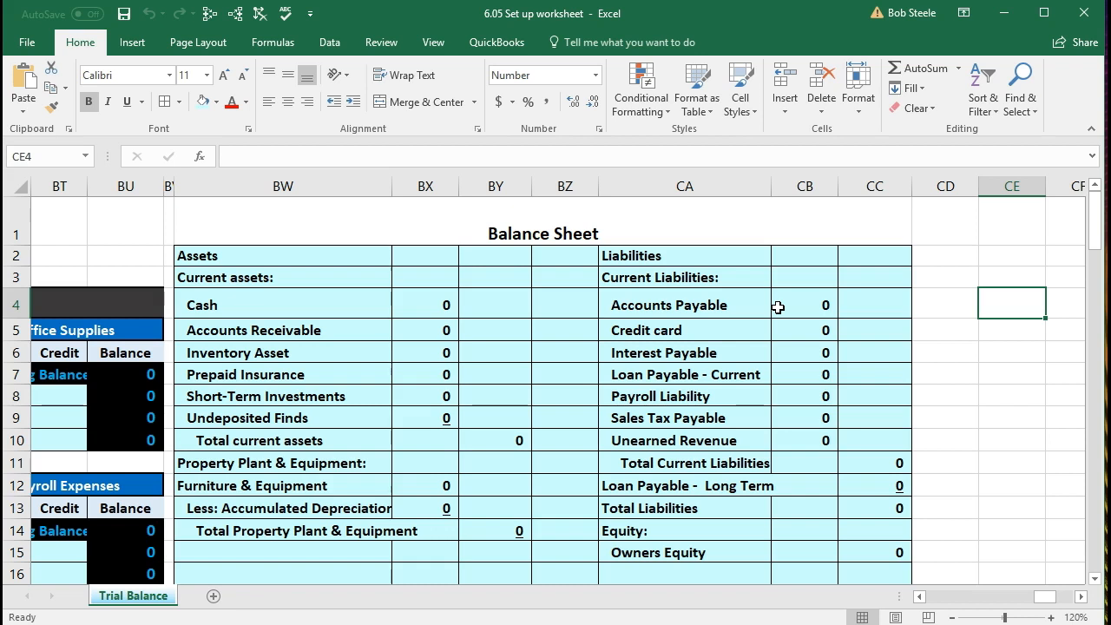
Step: Examine the Balance Sheet liabilities, and go back through the General Ledger to the Trial Balance account list
{"action": "left_click", "coordinate": [740, 412]}
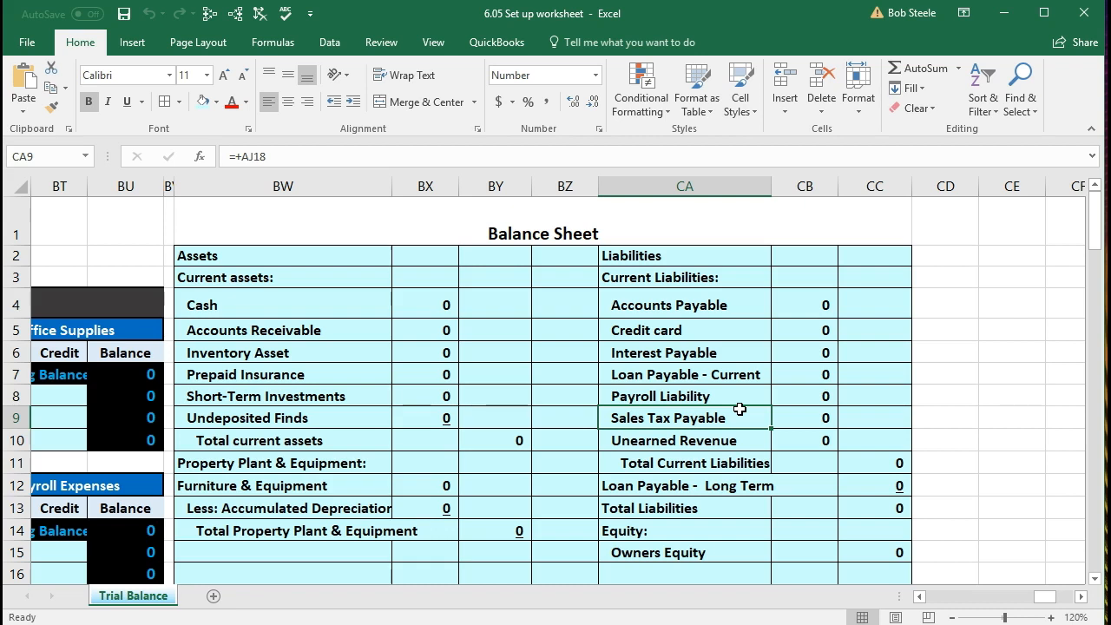
{"action": "key", "text": "Left"}
{"action": "key", "text": "Left"}
{"action": "key", "text": "Left"}
{"action": "key", "text": "Left"}
{"action": "key", "text": "Left"}
{"action": "key", "text": "Left"}
{"action": "key", "text": "Left"}
{"action": "key", "text": "Left"}
{"action": "key", "text": "Left"}
{"action": "key", "text": "Left"}
{"action": "key", "text": "Left"}
{"action": "key", "text": "Left"}
{"action": "key", "text": "Left"}
{"action": "key", "text": "Left"}
{"action": "key", "text": "Left"}
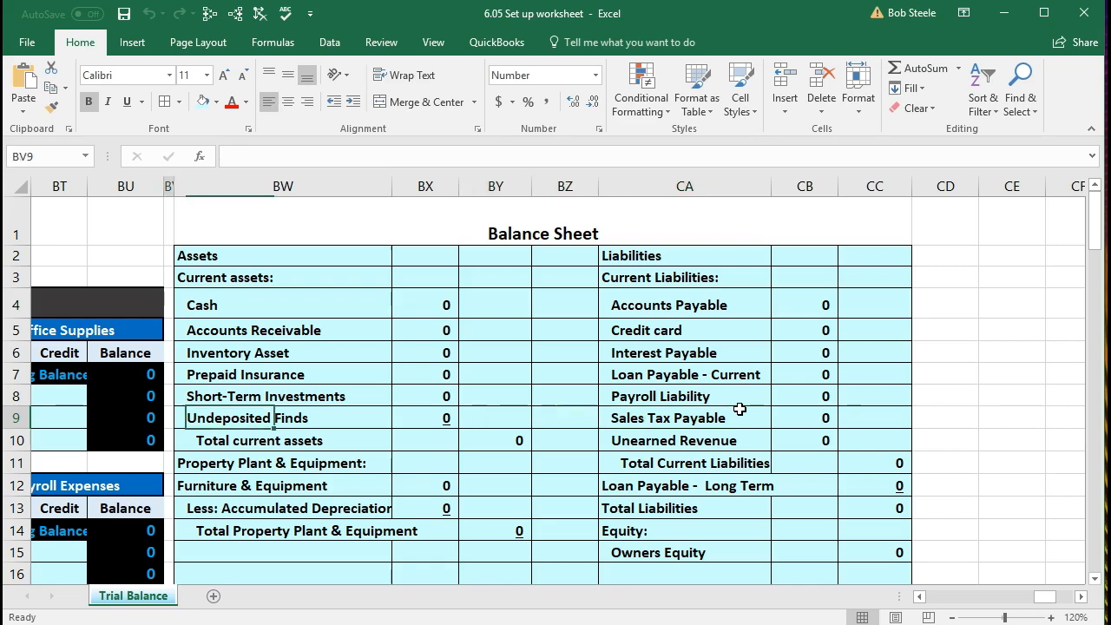
{"action": "key", "text": "Left"}
{"action": "key", "text": "Left"}
{"action": "key", "text": "Left"}
{"action": "key", "text": "Left"}
{"action": "key", "text": "Left"}
{"action": "key", "text": "Left"}
{"action": "key", "text": "Left"}
{"action": "key", "text": "Left"}
{"action": "key", "text": "Left"}
{"action": "key", "text": "Left"}
{"action": "key", "text": "Left"}
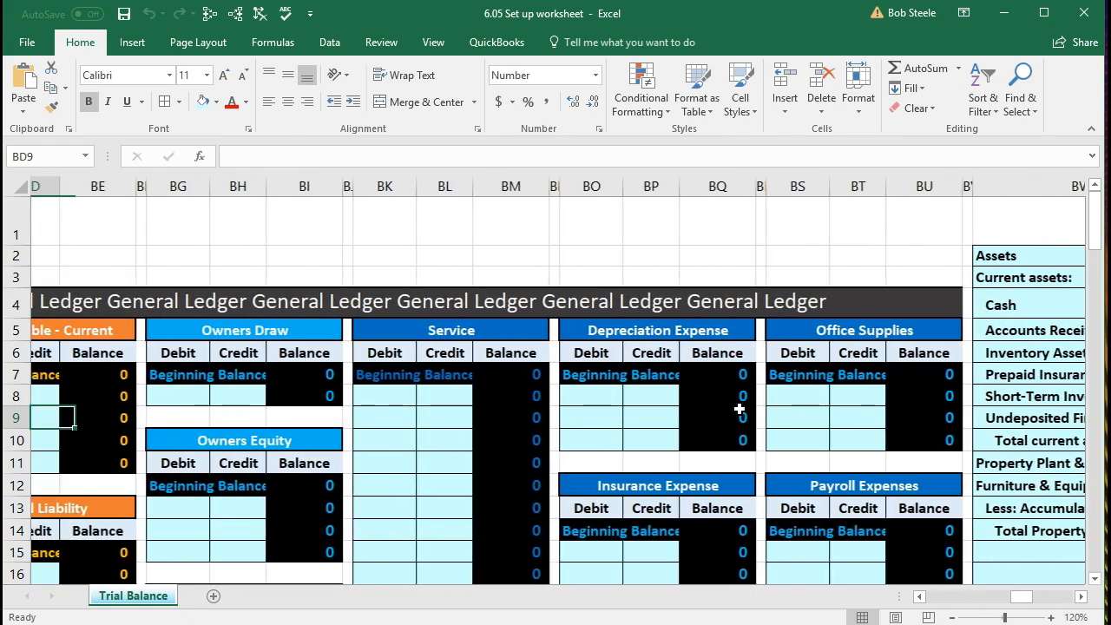
{"action": "key", "text": "Left"}
{"action": "key", "text": "Left"}
{"action": "key", "text": "Left"}
{"action": "key", "text": "Left"}
{"action": "key", "text": "Left"}
{"action": "key", "text": "Left"}
{"action": "key", "text": "Left"}
{"action": "key", "text": "Left"}
{"action": "key", "text": "Left"}
{"action": "key", "text": "Left"}
{"action": "key", "text": "Left"}
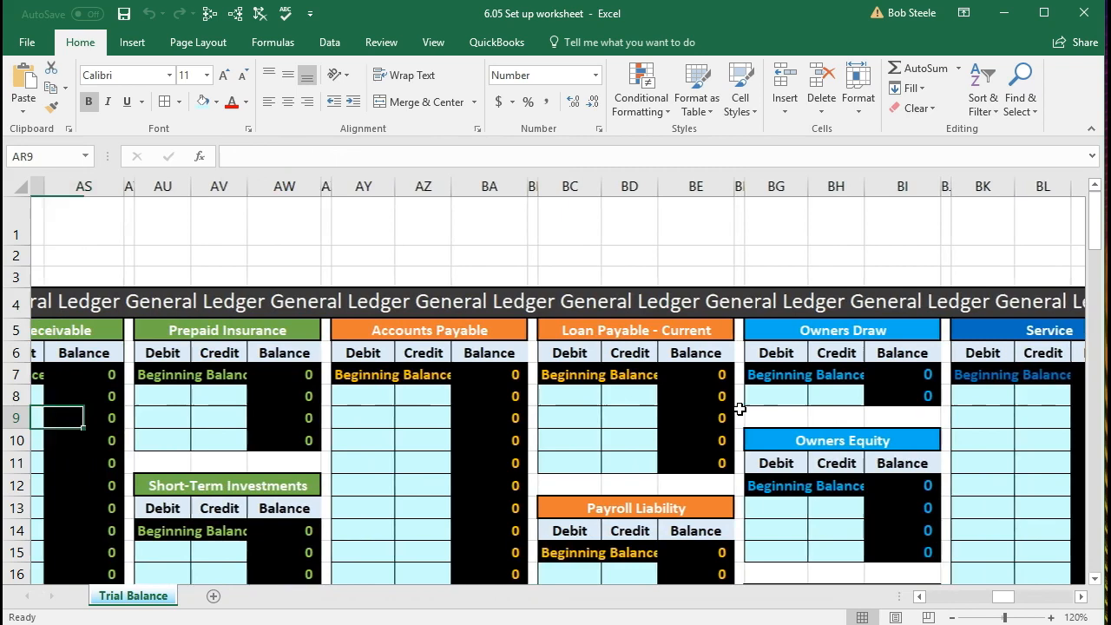
{"action": "key", "text": "Left"}
{"action": "key", "text": "Left"}
{"action": "key", "text": "Left"}
{"action": "key", "text": "Left"}
{"action": "key", "text": "Left"}
{"action": "key", "text": "Left"}
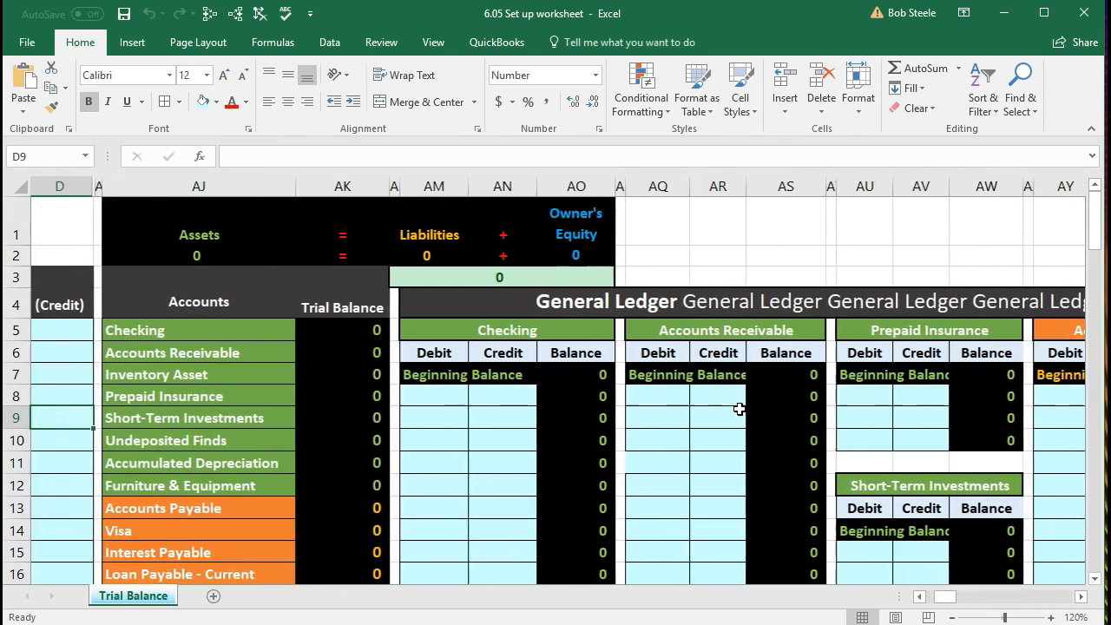
{"action": "key", "text": "Right"}
{"action": "key", "text": "Right"}
{"action": "key", "text": "Up"}
{"action": "key", "text": "Up"}
{"action": "key", "text": "Up"}
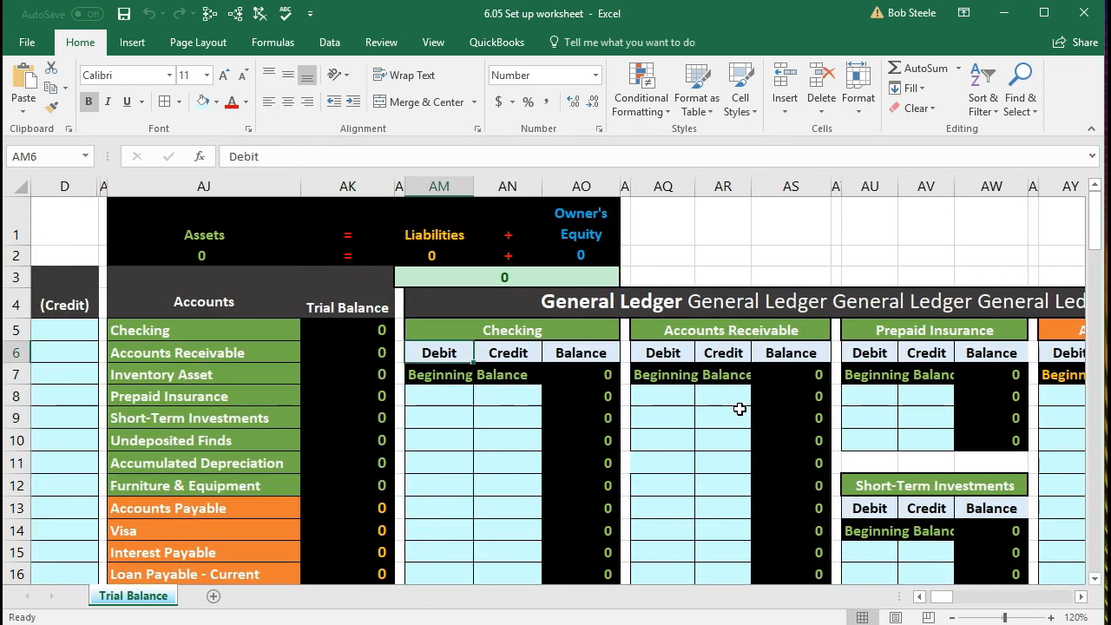
Step: Compare the asset accounts in the Trial Balance list with the General Ledger headings for Checking, Accounts Receivable, Prepaid Insurance and Inventory Asset
{"action": "left_click", "coordinate": [231, 334]}
{"action": "key", "text": "Down"}
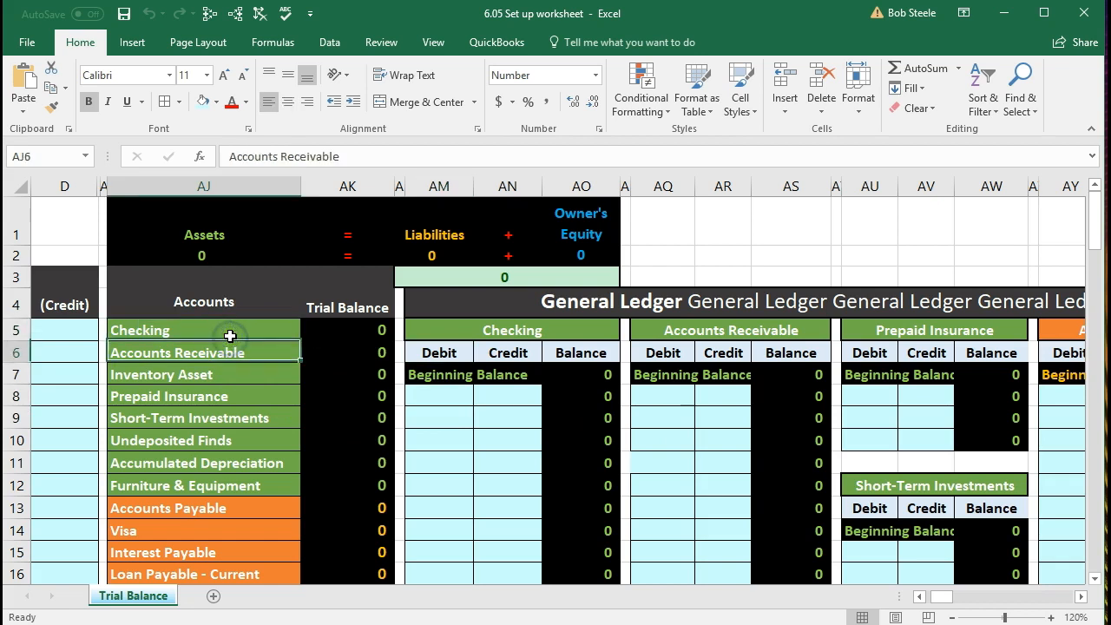
{"action": "key", "text": "Down"}
{"action": "key", "text": "Down"}
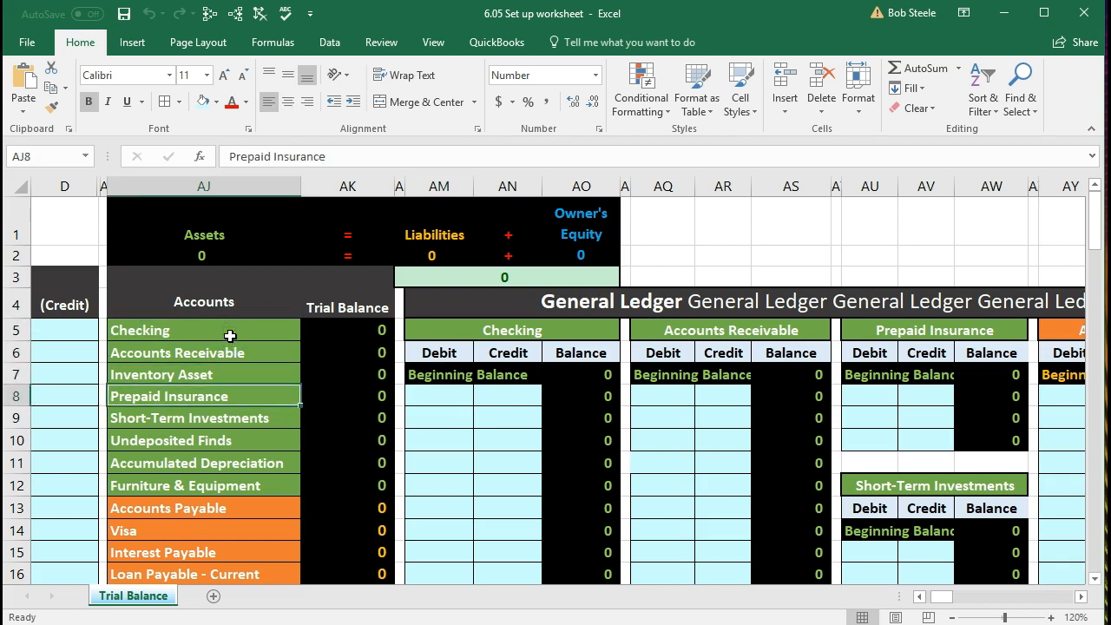
{"action": "left_click", "coordinate": [446, 333]}
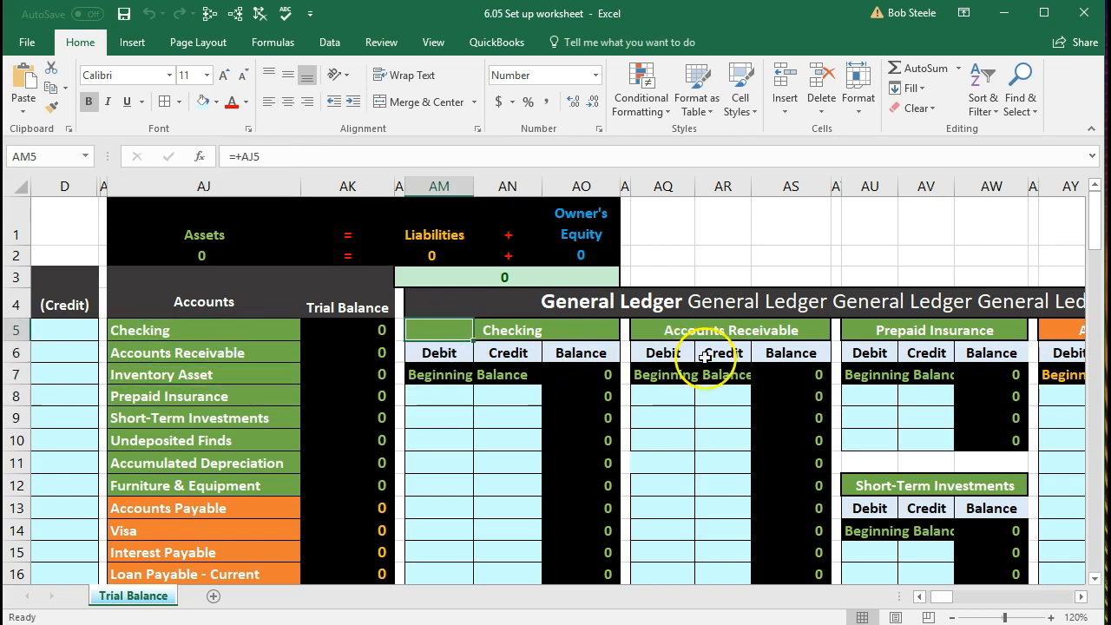
{"action": "left_click", "coordinate": [691, 323]}
{"action": "left_click", "coordinate": [857, 331]}
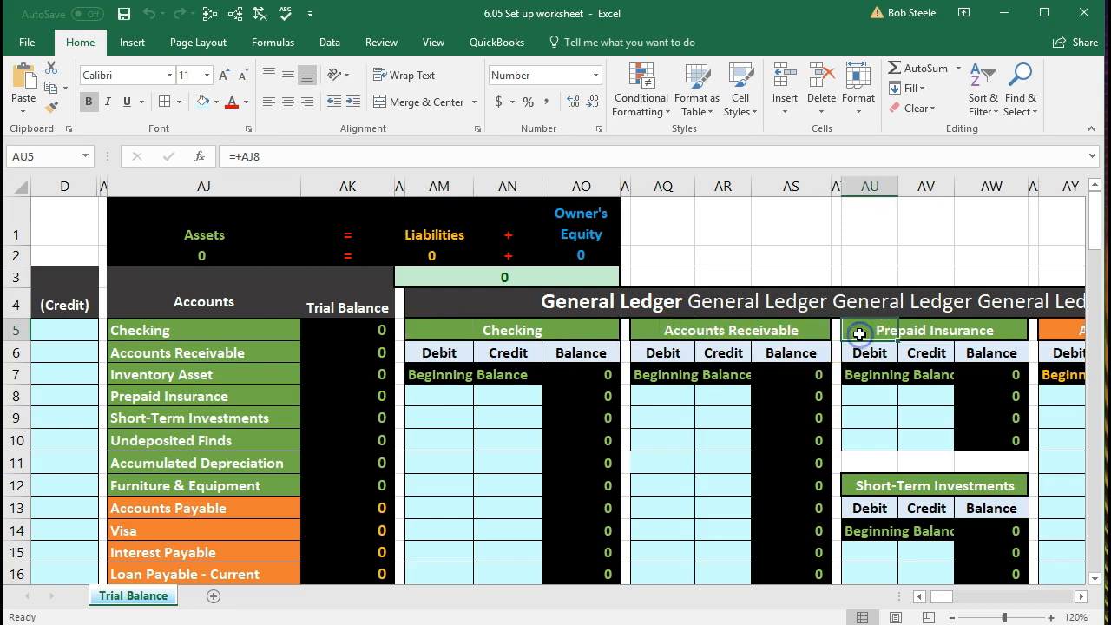
{"action": "scroll", "coordinate": [857, 451], "scroll_direction": "down", "scroll_amount": 4}
{"action": "left_click", "coordinate": [682, 382]}
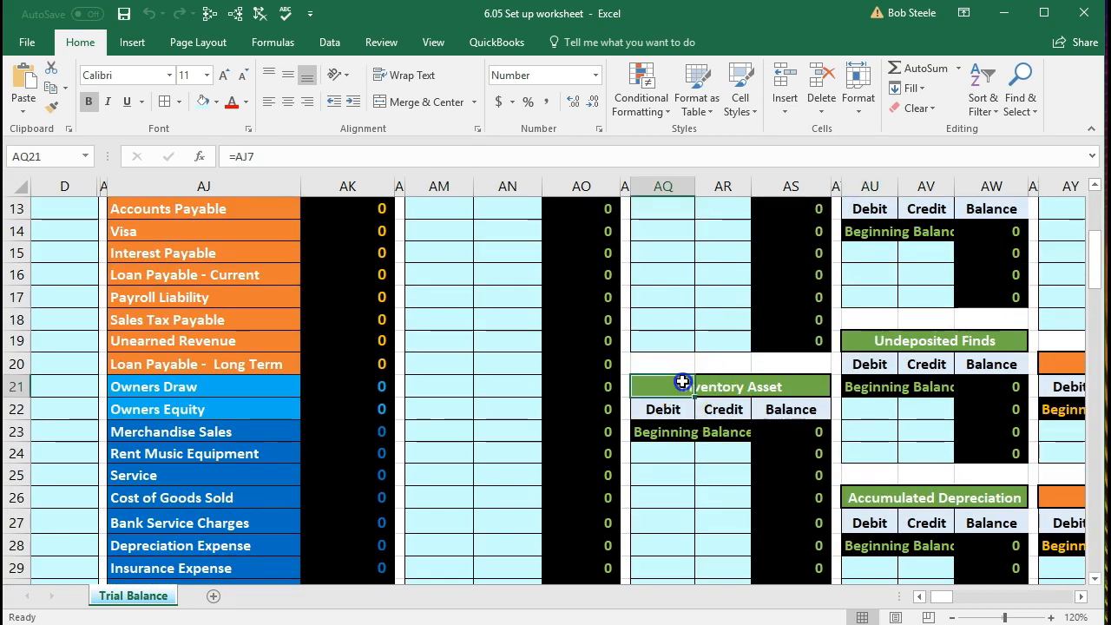
Step: Review the color-coded groups in the account list, from Accounts Receivable past the liabilities to Owners Equity and Rent Music Equipment
{"action": "scroll", "coordinate": [683, 382], "scroll_direction": "up", "scroll_amount": 4}
{"action": "left_click", "coordinate": [280, 355]}
{"action": "scroll", "coordinate": [268, 355], "scroll_direction": "down", "scroll_amount": 2}
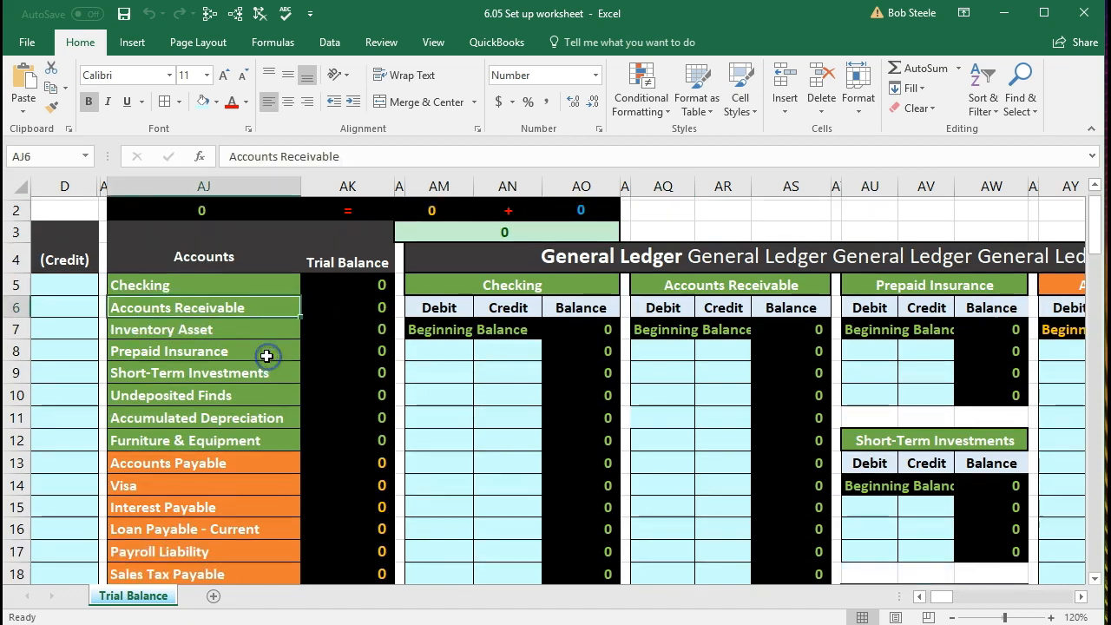
{"action": "left_click", "coordinate": [248, 453]}
{"action": "scroll", "coordinate": [247, 453], "scroll_direction": "down", "scroll_amount": 1}
{"action": "left_click", "coordinate": [248, 473]}
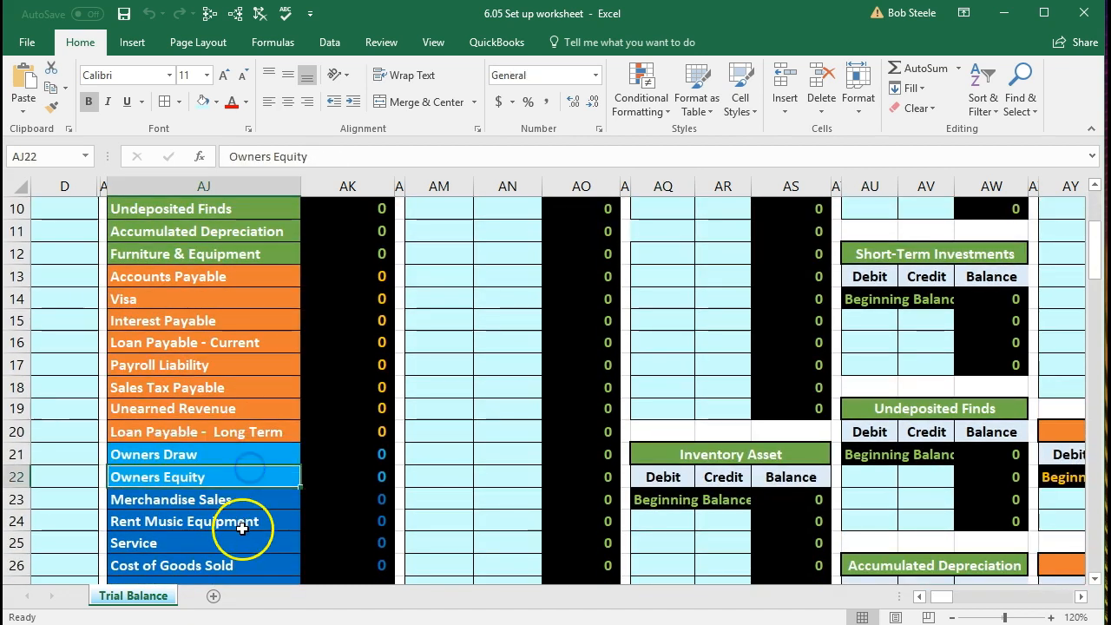
{"action": "left_click", "coordinate": [247, 525]}
{"action": "scroll", "coordinate": [451, 530], "scroll_direction": "up", "scroll_amount": 3}
Step: Examine the General Ledger account groups in order, from Accounts Receivable through Accounts Payable and Owners Draw to the expense accounts
{"action": "left_click", "coordinate": [656, 332]}
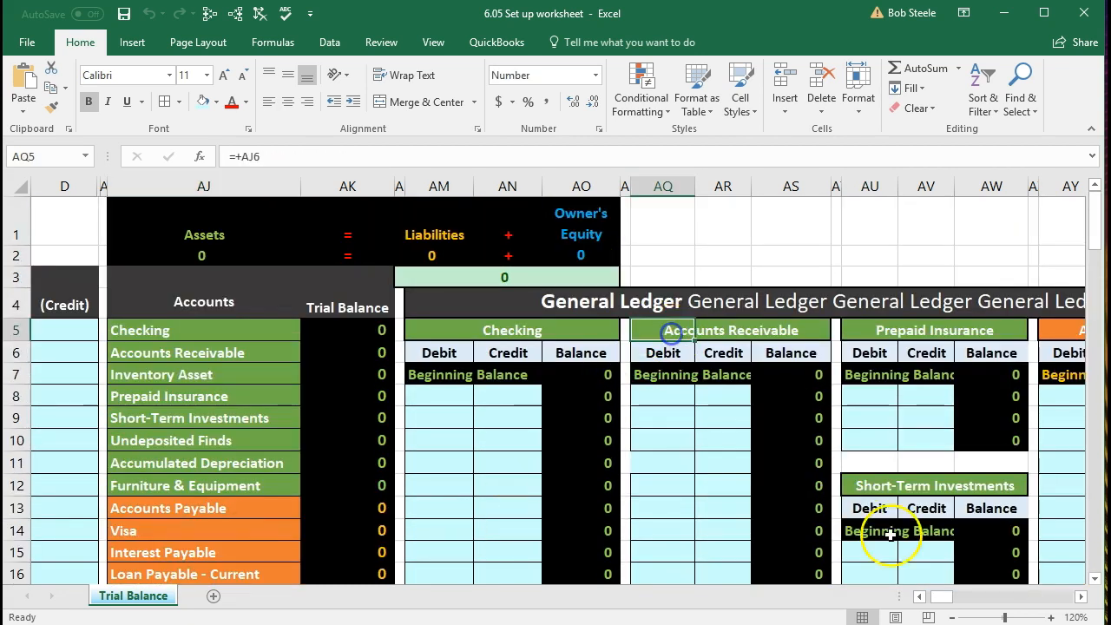
{"action": "left_click", "coordinate": [1082, 596]}
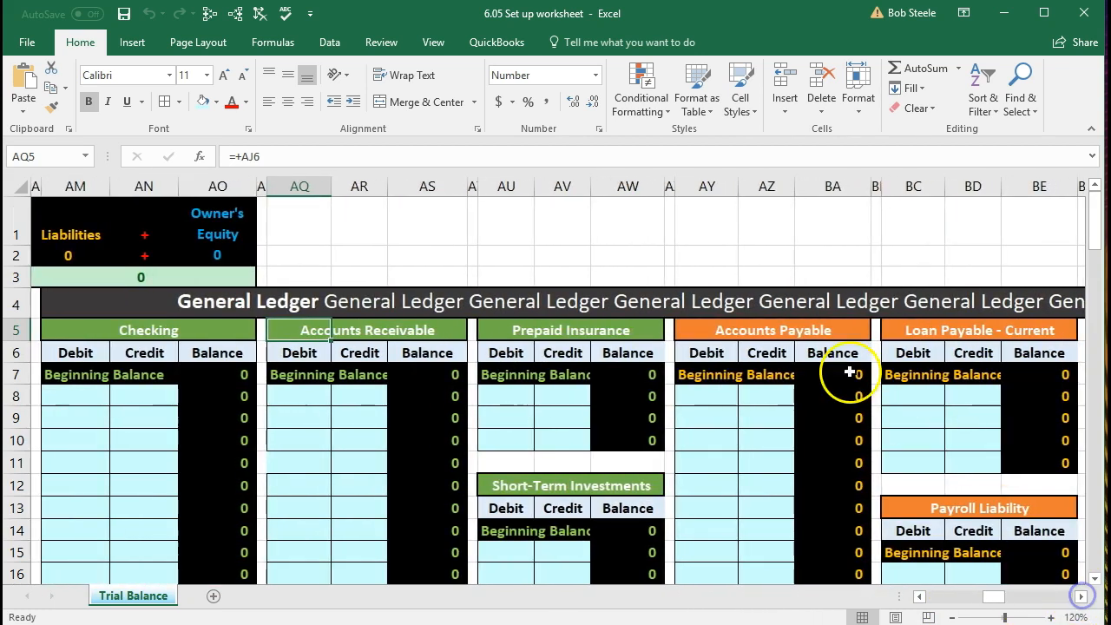
{"action": "left_click", "coordinate": [818, 334]}
{"action": "left_click", "coordinate": [1082, 596]}
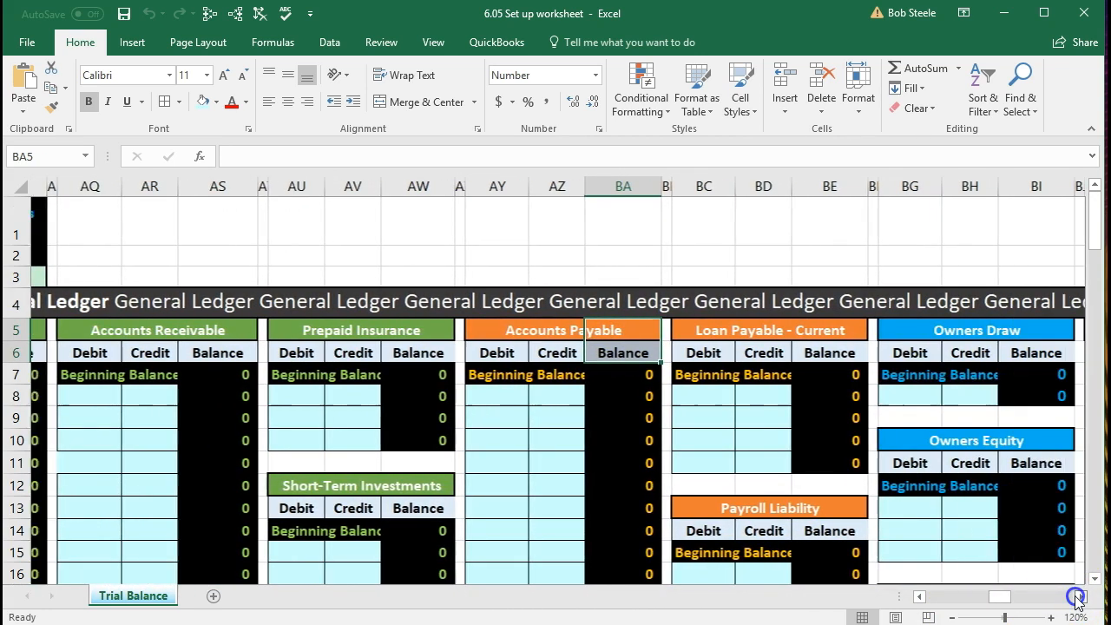
{"action": "left_click", "coordinate": [943, 353]}
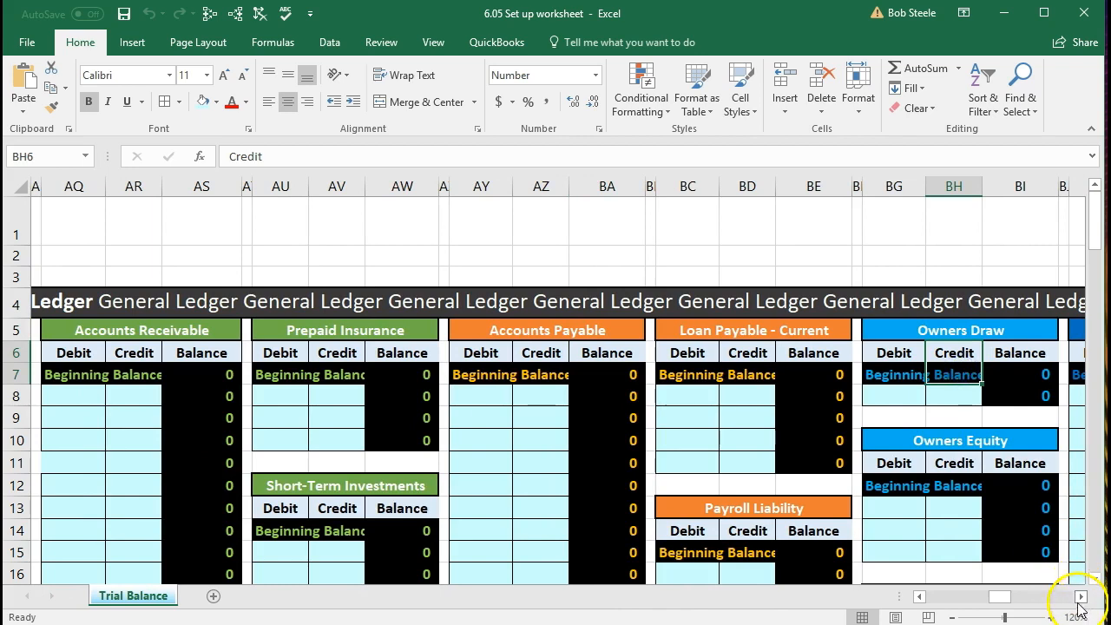
{"action": "left_click", "coordinate": [1081, 597]}
{"action": "left_click_drag", "start_coordinate": [1079, 601], "coordinate": [1080, 605]}
{"action": "left_click", "coordinate": [959, 461]}
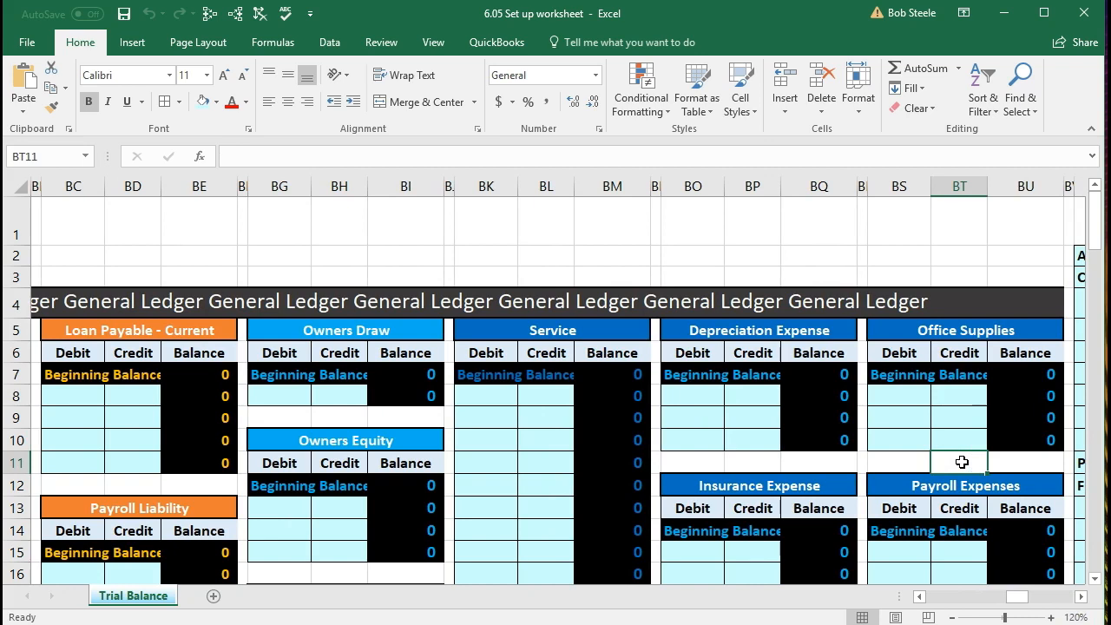
Step: Return to the Trial Balance and examine the Debit entries and running Balance column of the Checking account in the General Ledger
{"action": "key", "text": "Left"}
{"action": "key", "text": "Left"}
{"action": "key", "text": "Left"}
{"action": "key", "text": "Left"}
{"action": "key", "text": "Left"}
{"action": "key", "text": "Left"}
{"action": "key", "text": "Left"}
{"action": "key", "text": "Left"}
{"action": "key", "text": "Left"}
{"action": "key", "text": "Left"}
{"action": "key", "text": "Left"}
{"action": "key", "text": "Left"}
{"action": "key", "text": "Left"}
{"action": "key", "text": "Left"}
{"action": "key", "text": "Left"}
{"action": "key", "text": "Left"}
{"action": "key", "text": "Left"}
{"action": "key", "text": "Left"}
{"action": "key", "text": "Left"}
{"action": "key", "text": "Left"}
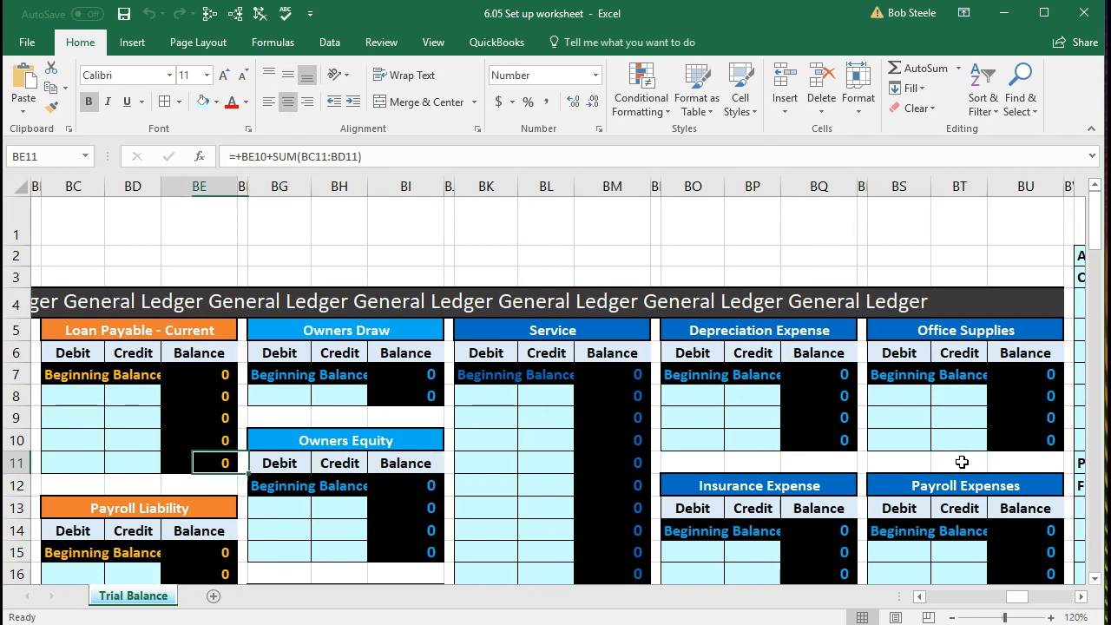
{"action": "key", "text": "Left"}
{"action": "key", "text": "Left"}
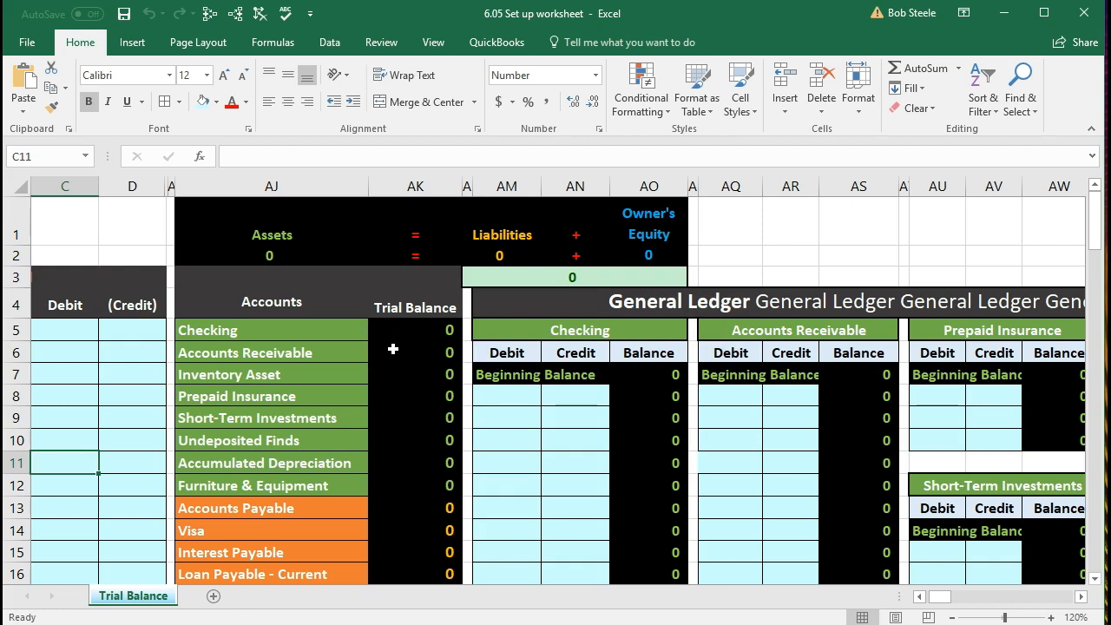
{"action": "left_click", "coordinate": [509, 400]}
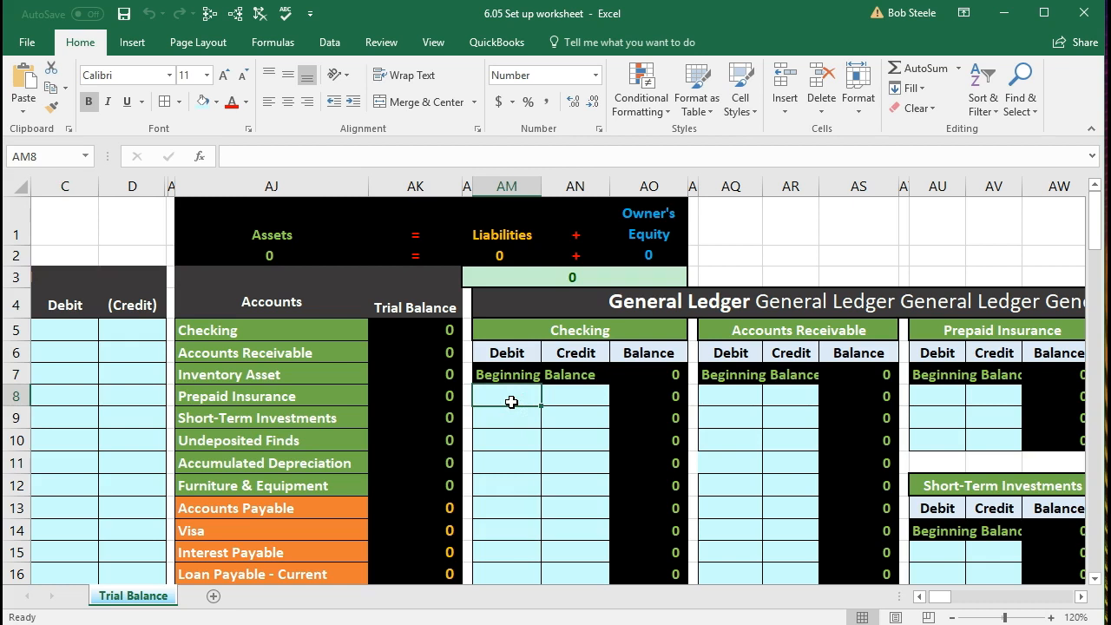
{"action": "key", "text": "Down"}
{"action": "key", "text": "Down"}
{"action": "key", "text": "Down"}
{"action": "key", "text": "Down"}
{"action": "key", "text": "Down"}
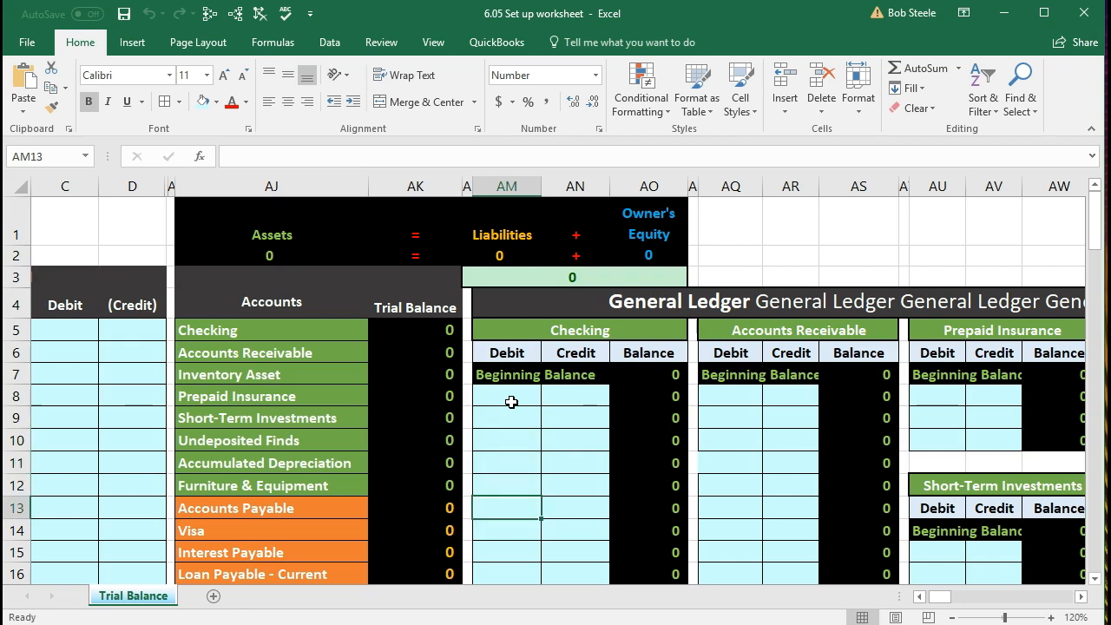
{"action": "key", "text": "Right"}
{"action": "key", "text": "Right"}
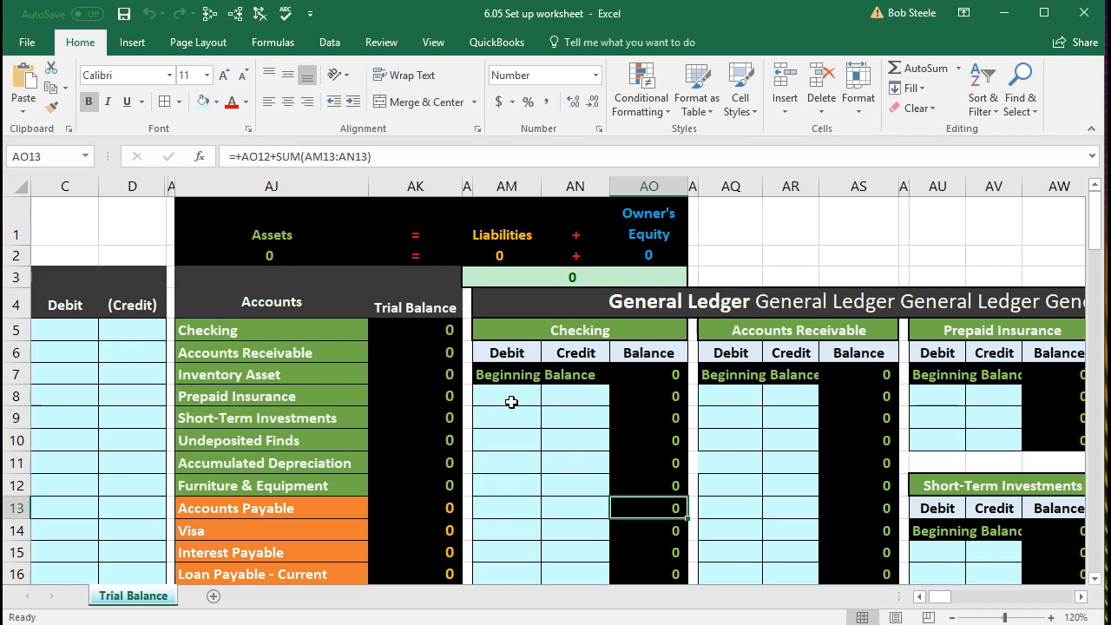
Step: Trace the precedents of the Trial Balance amounts from Checking through Short-Term Investments to their General Ledger balances, and clear the arrows
{"action": "left_click", "coordinate": [441, 329]}
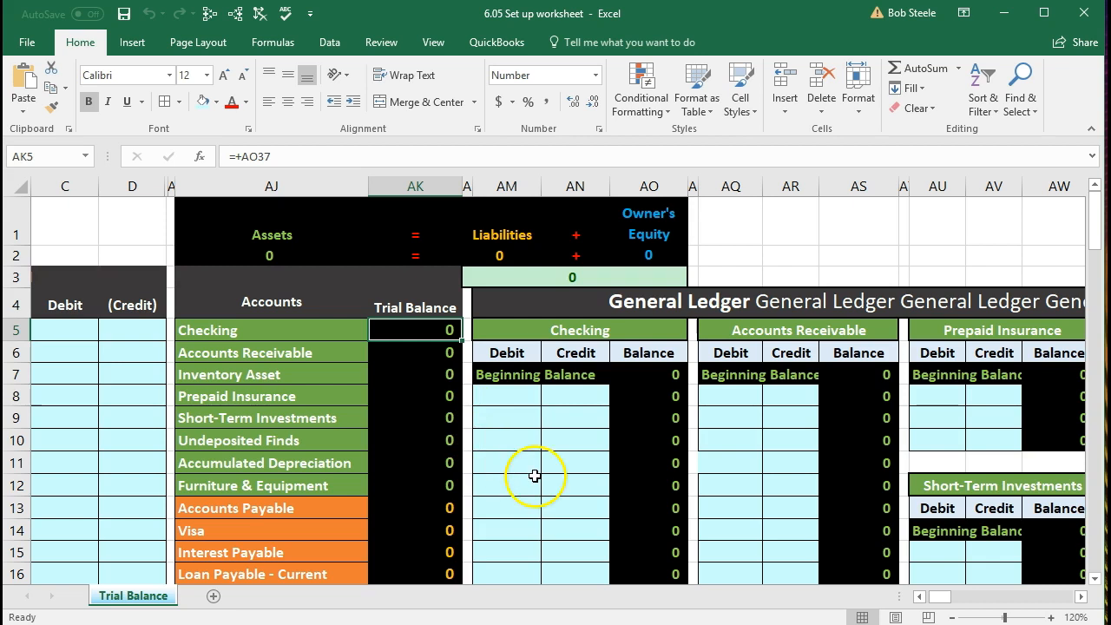
{"action": "left_click", "coordinate": [643, 509]}
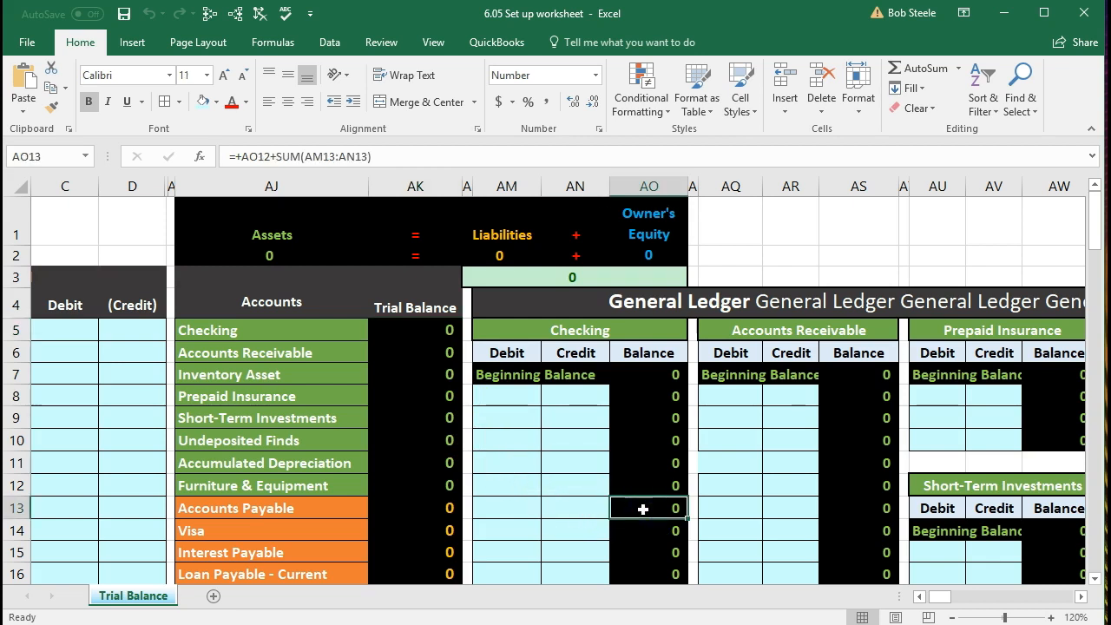
{"action": "left_click", "coordinate": [421, 336]}
{"action": "left_click", "coordinate": [212, 14]}
{"action": "key", "text": "Down"}
{"action": "left_click", "coordinate": [211, 14]}
{"action": "key", "text": "Down"}
{"action": "left_click", "coordinate": [212, 14]}
{"action": "key", "text": "Down"}
{"action": "left_click", "coordinate": [212, 14]}
{"action": "key", "text": "Down"}
{"action": "left_click", "coordinate": [212, 14]}
{"action": "scroll", "coordinate": [353, 168], "scroll_direction": "down", "scroll_amount": 1}
{"action": "scroll", "coordinate": [385, 248], "scroll_direction": "down", "scroll_amount": 8}
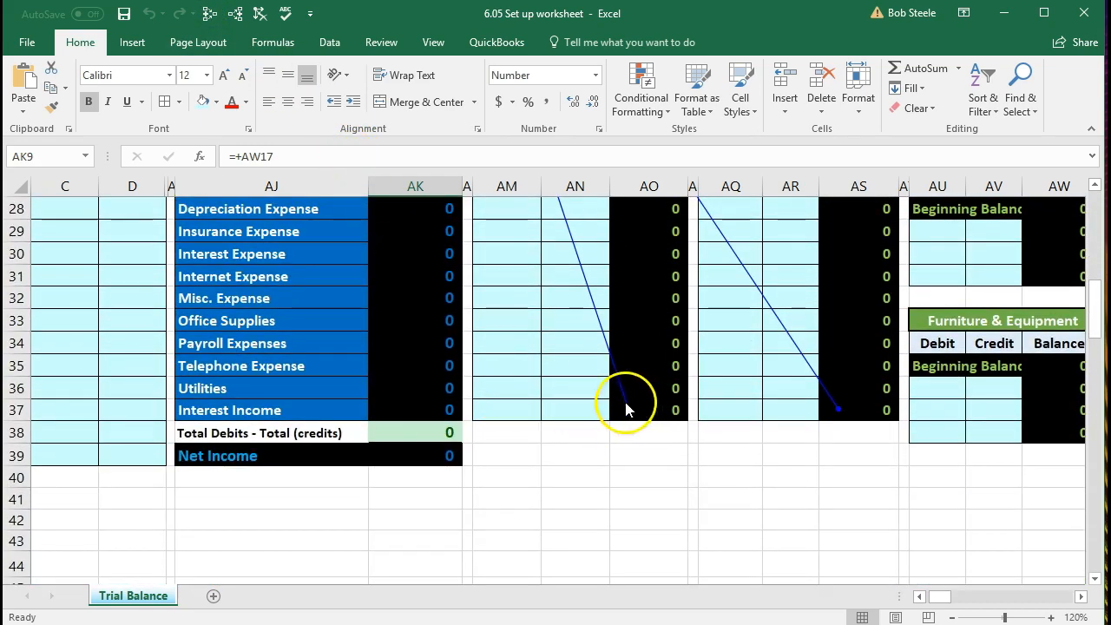
{"action": "scroll", "coordinate": [625, 418], "scroll_direction": "up", "scroll_amount": 9}
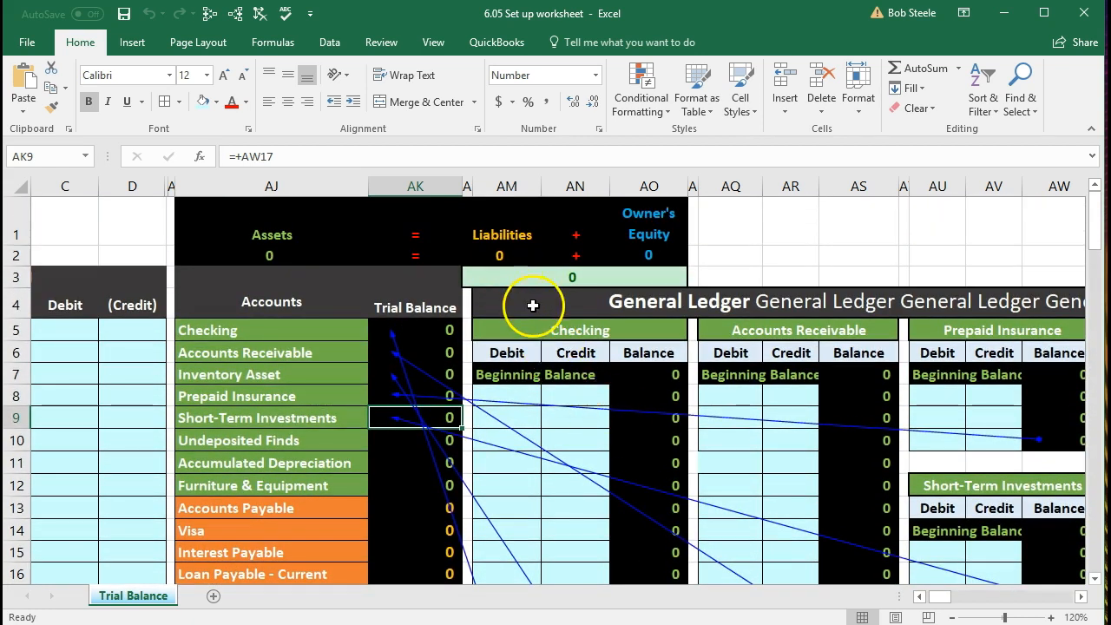
{"action": "left_click", "coordinate": [258, 13]}
Step: Trace the precedents of Cash, Accounts Receivable, Inventory Asset and Prepaid Insurance on the Balance Sheet
{"action": "key", "text": "Right"}
{"action": "key", "text": "Right"}
{"action": "key", "text": "Right"}
{"action": "key", "text": "Right"}
{"action": "key", "text": "Right"}
{"action": "key", "text": "Right"}
{"action": "key", "text": "Right"}
{"action": "key", "text": "Right"}
{"action": "key", "text": "Right"}
{"action": "key", "text": "Right"}
{"action": "key", "text": "Right"}
{"action": "key", "text": "Right"}
{"action": "key", "text": "Right"}
{"action": "key", "text": "Right"}
{"action": "key", "text": "Right"}
{"action": "key", "text": "Right"}
{"action": "key", "text": "Right"}
{"action": "key", "text": "Right"}
{"action": "key", "text": "Right"}
{"action": "key", "text": "Right"}
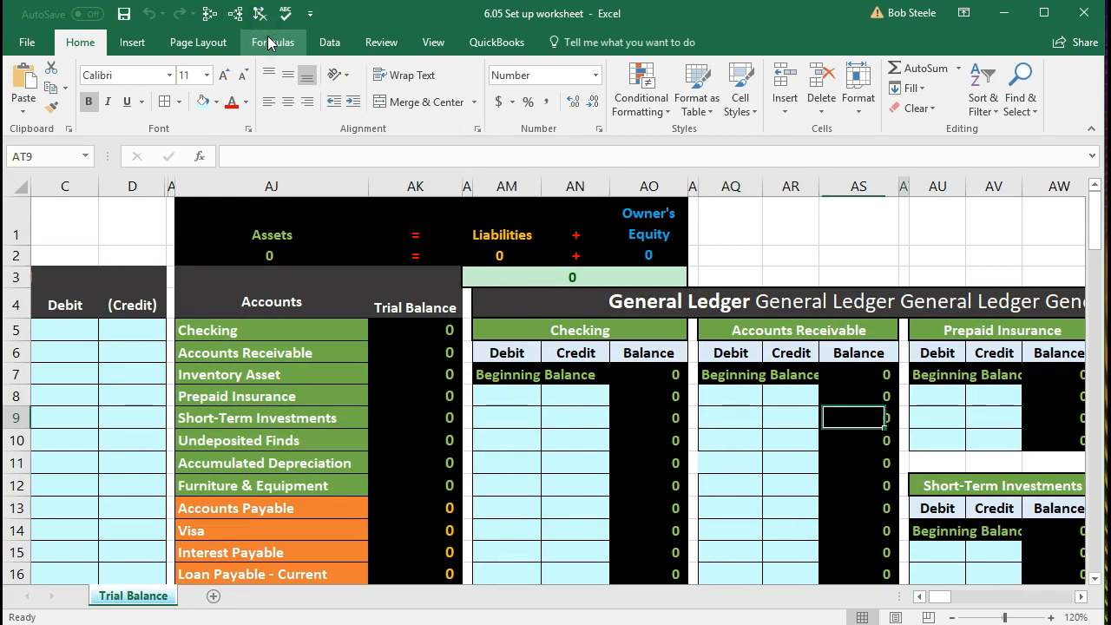
{"action": "key", "text": "Right"}
{"action": "key", "text": "Right"}
{"action": "key", "text": "Right"}
{"action": "key", "text": "Right"}
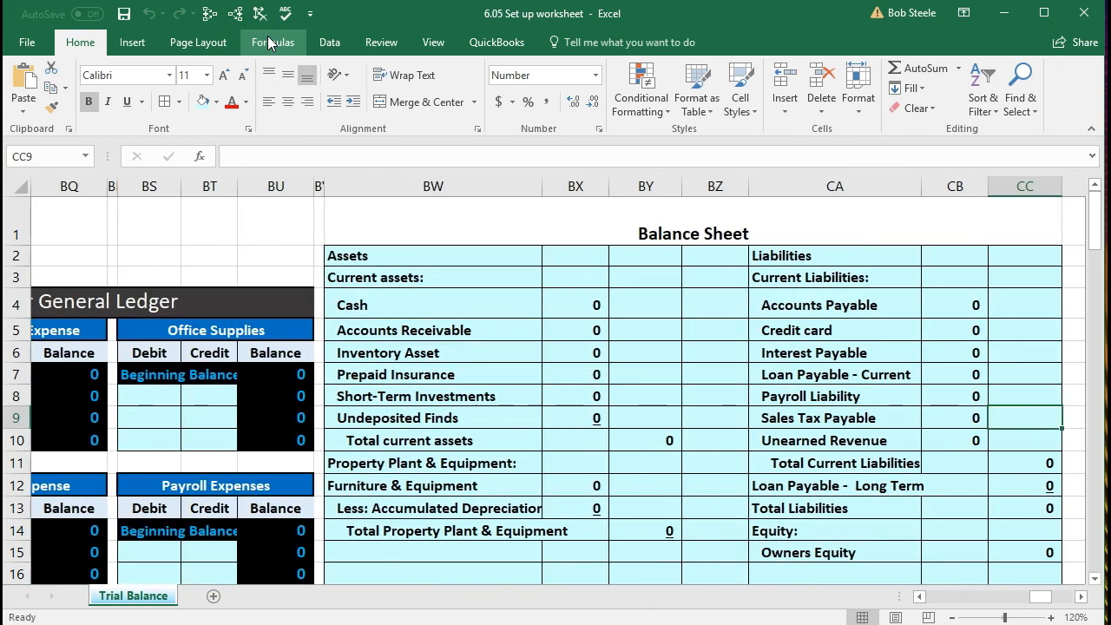
{"action": "left_click", "coordinate": [565, 298]}
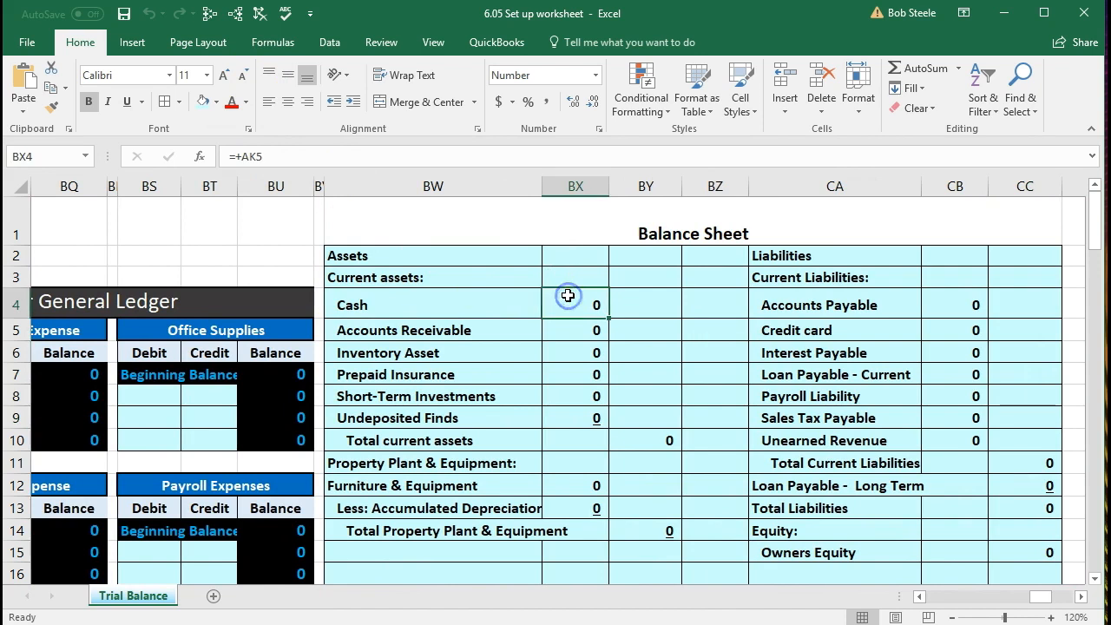
{"action": "left_click", "coordinate": [210, 15]}
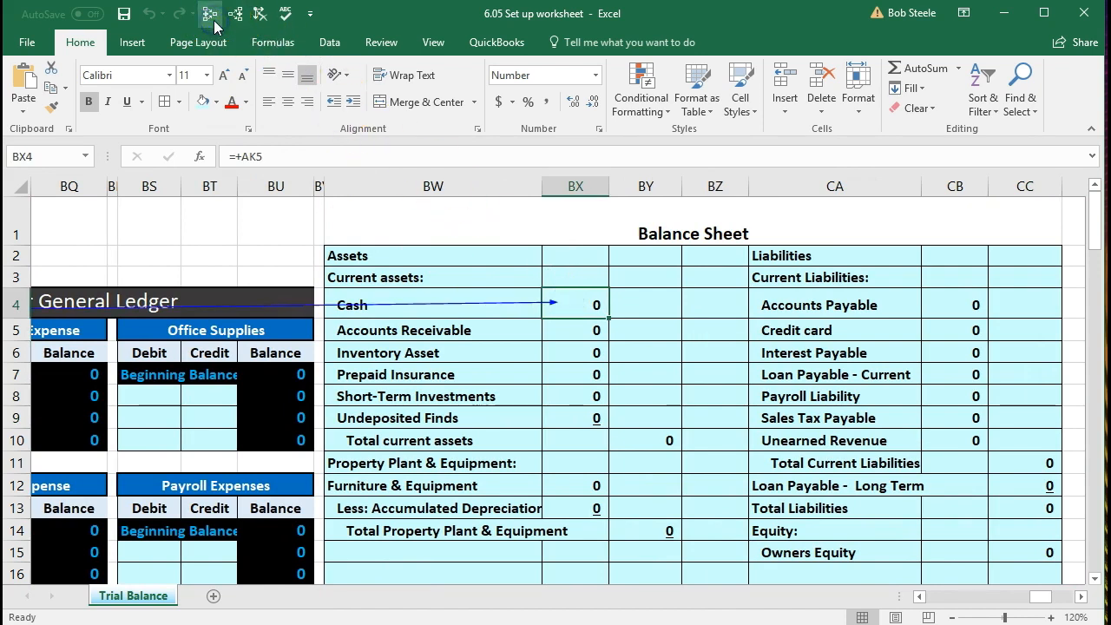
{"action": "key", "text": "Down"}
{"action": "left_click", "coordinate": [214, 23]}
{"action": "key", "text": "Down"}
{"action": "left_click", "coordinate": [213, 24]}
{"action": "key", "text": "Down"}
{"action": "left_click", "coordinate": [213, 23]}
{"action": "key", "text": "Down"}
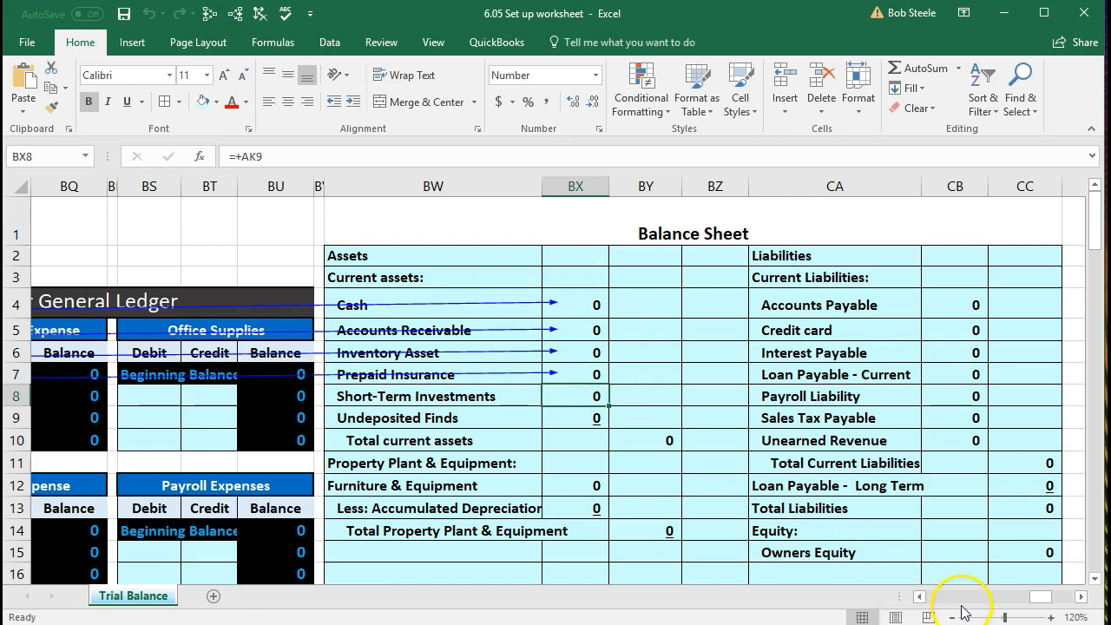
Step: Follow the Balance Sheet precedent arrows back to the Trial Balance and Checking ledger, and remove all arrows
{"action": "left_click", "coordinate": [920, 596]}
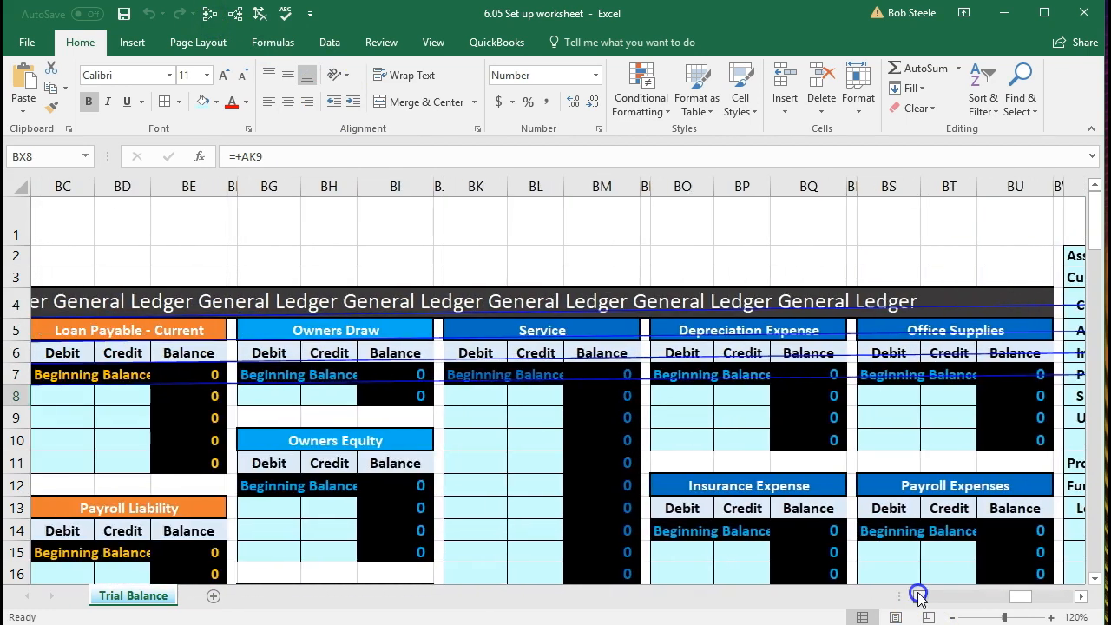
{"action": "left_click", "coordinate": [920, 597]}
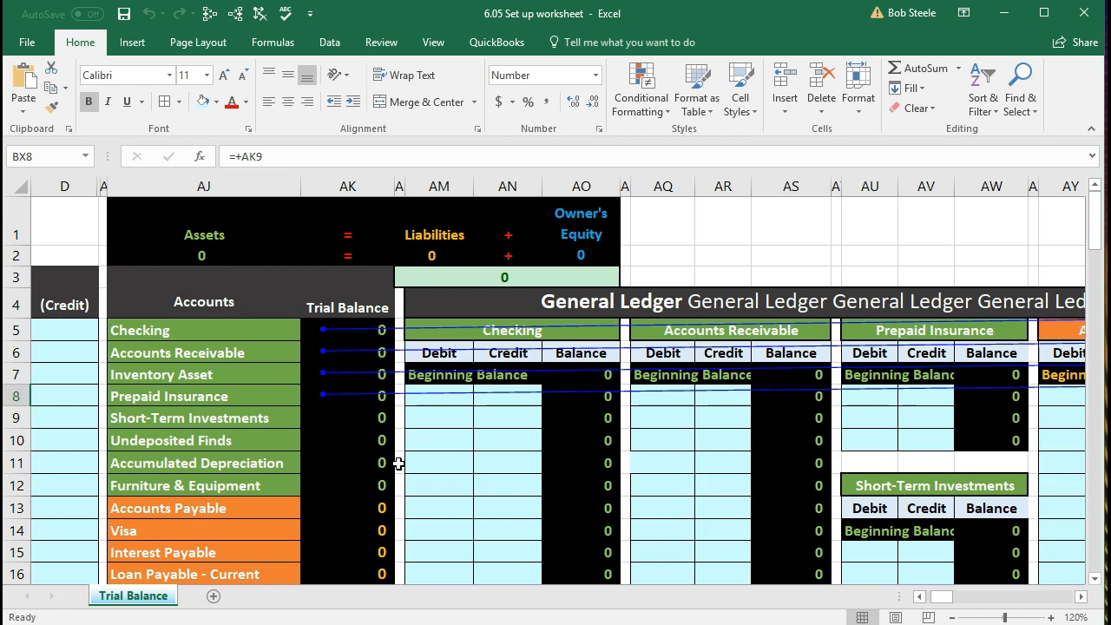
{"action": "left_click_drag", "start_coordinate": [942, 598], "coordinate": [1042, 595]}
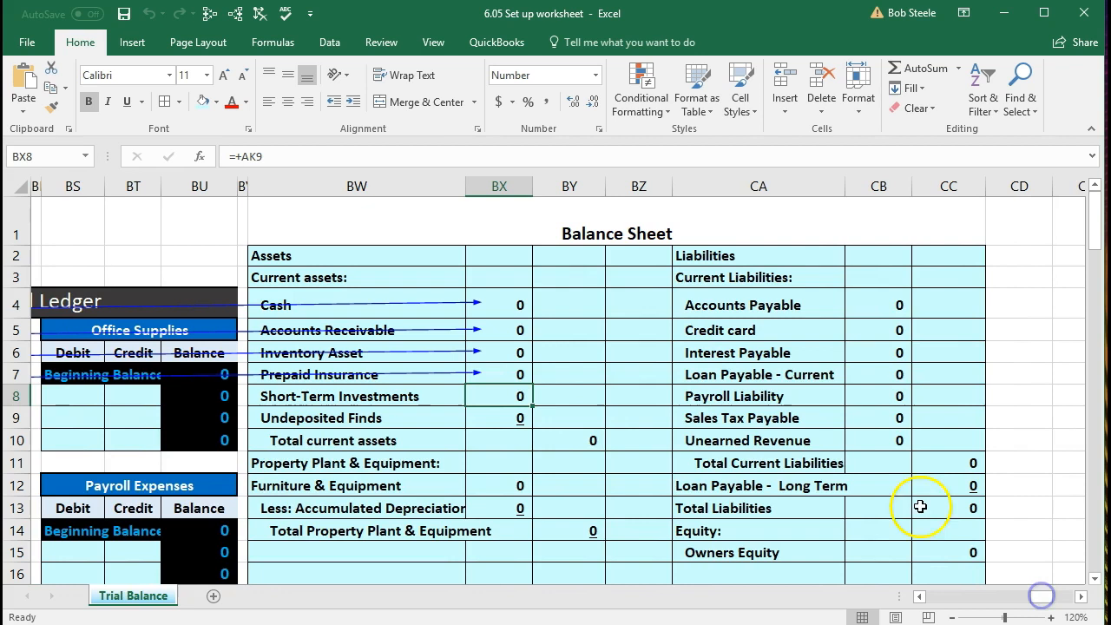
{"action": "left_click", "coordinate": [524, 300]}
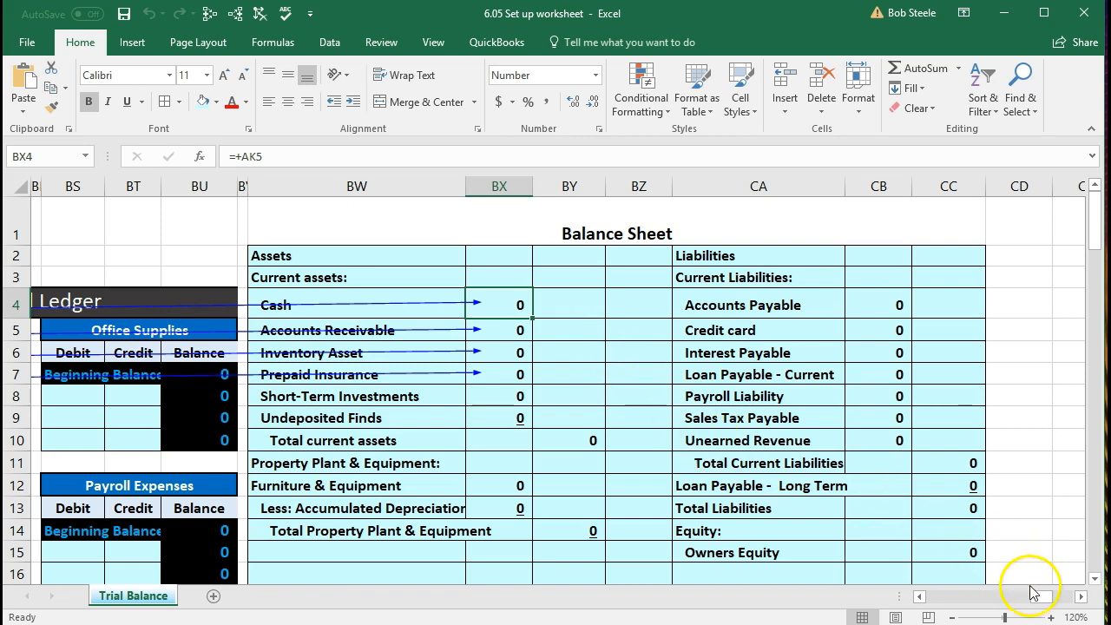
{"action": "left_click_drag", "start_coordinate": [1042, 598], "coordinate": [977, 597]}
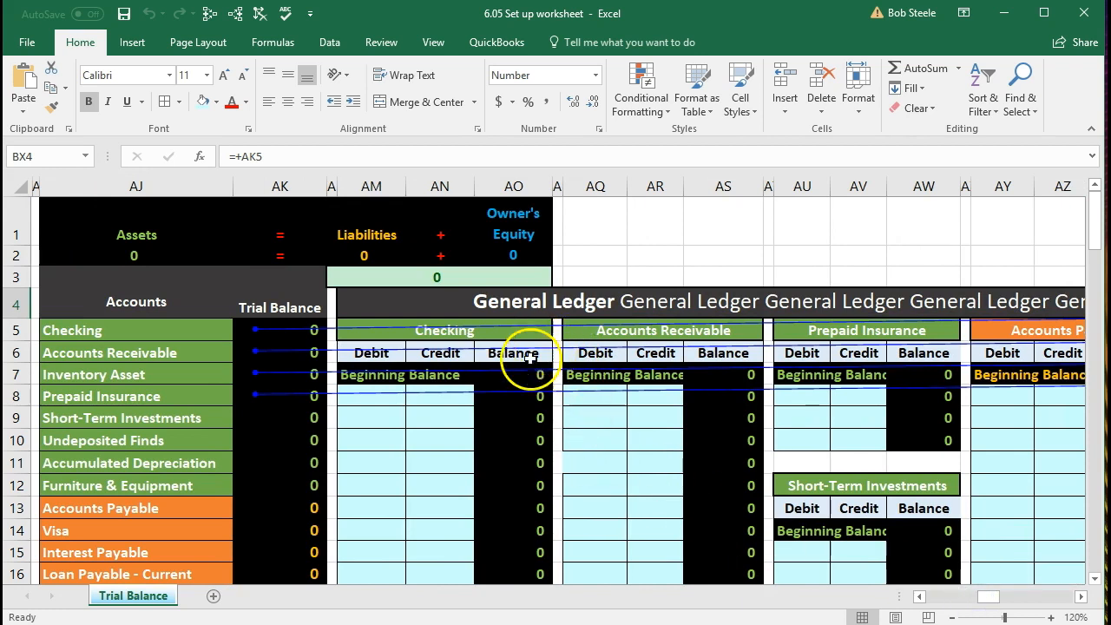
{"action": "left_click_drag", "start_coordinate": [382, 417], "coordinate": [373, 480]}
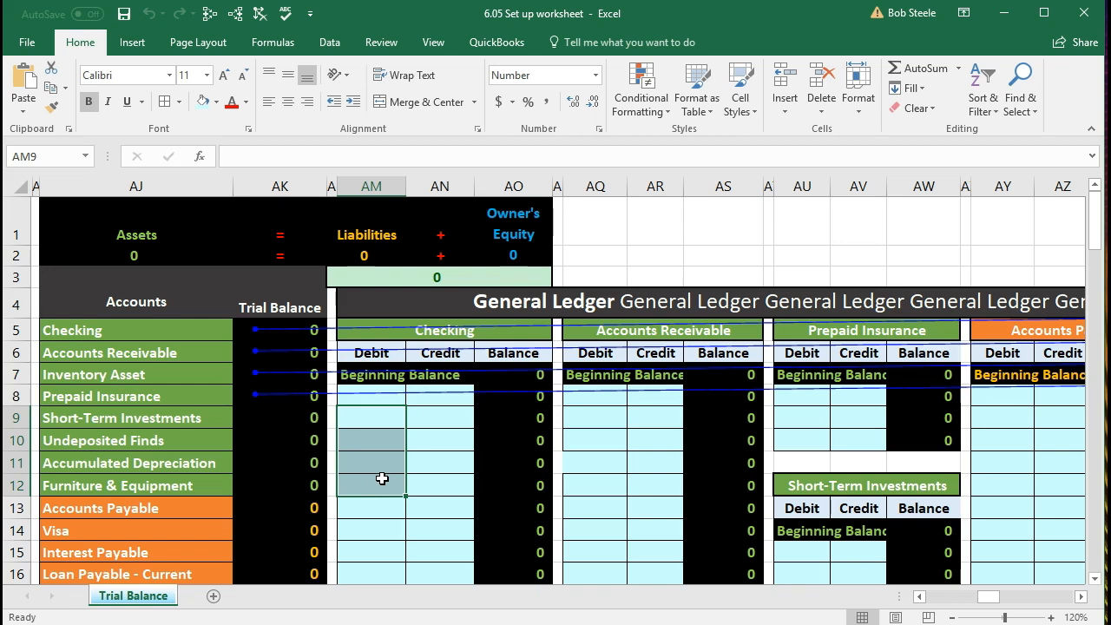
{"action": "left_click", "coordinate": [432, 483]}
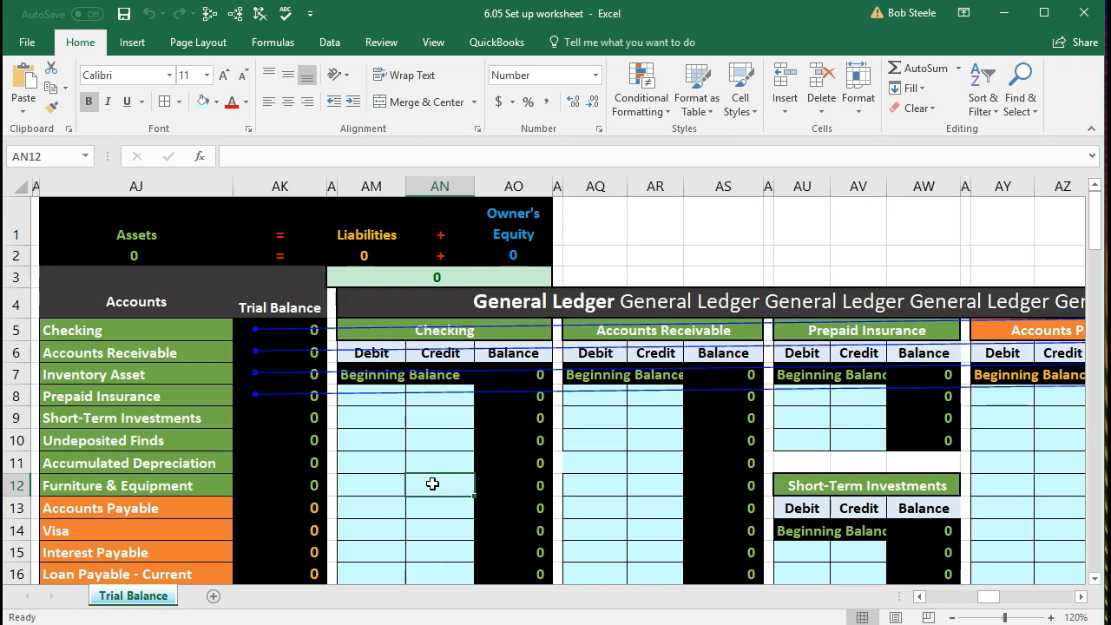
{"action": "left_click", "coordinate": [260, 16]}
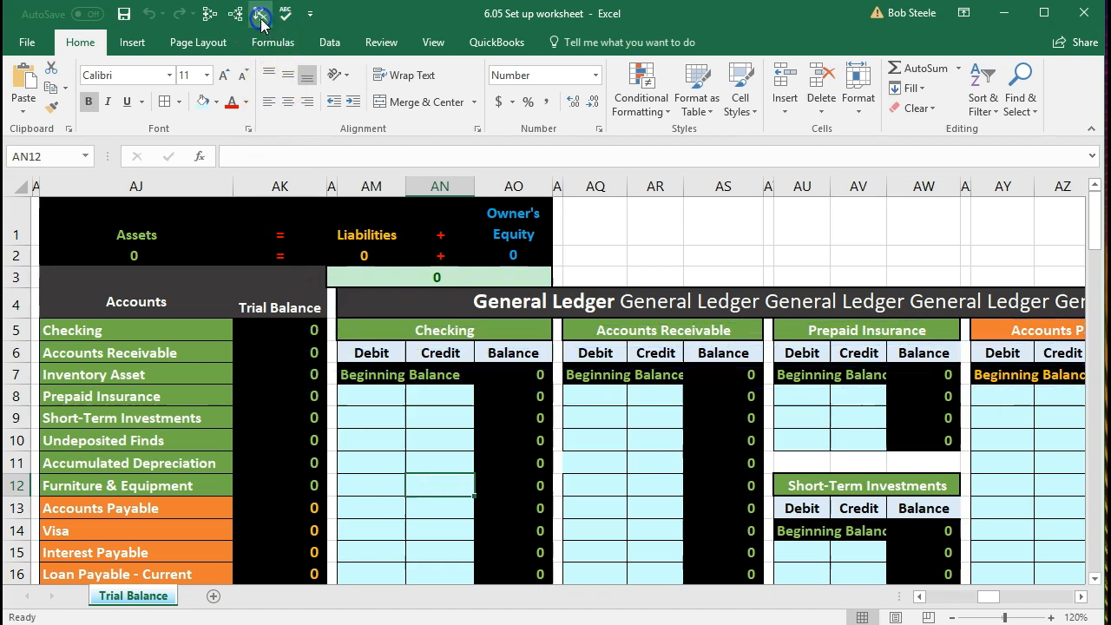
Step: Return to the General Journal and select its first blank entry row to review the Accounts and Date columns
{"action": "left_click", "coordinate": [367, 521]}
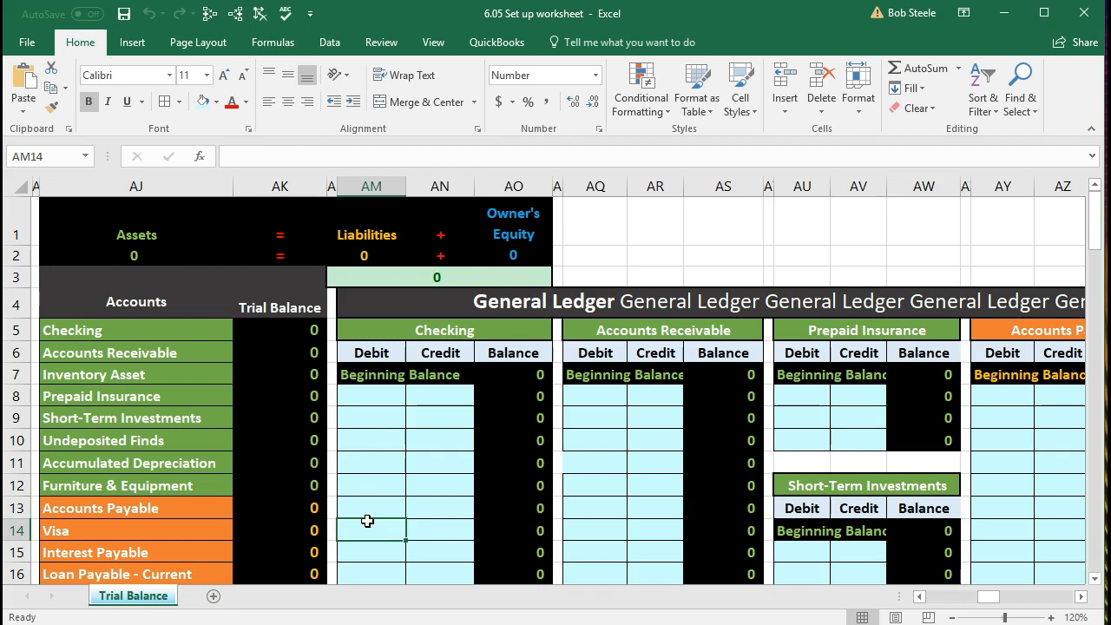
{"action": "key", "text": "Left"}
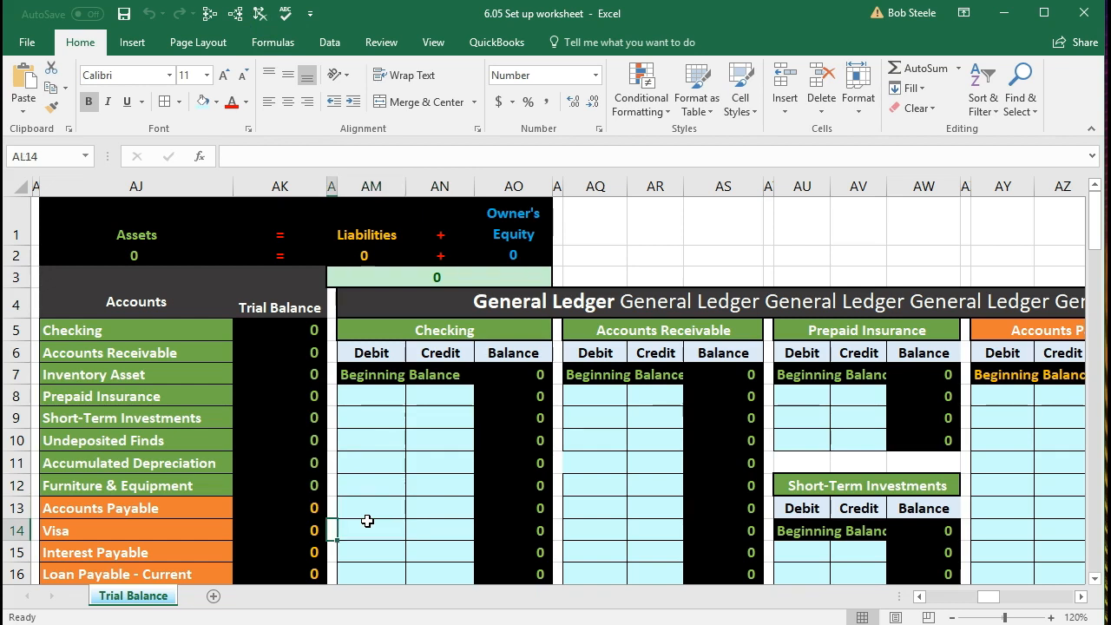
{"action": "key", "text": "Home"}
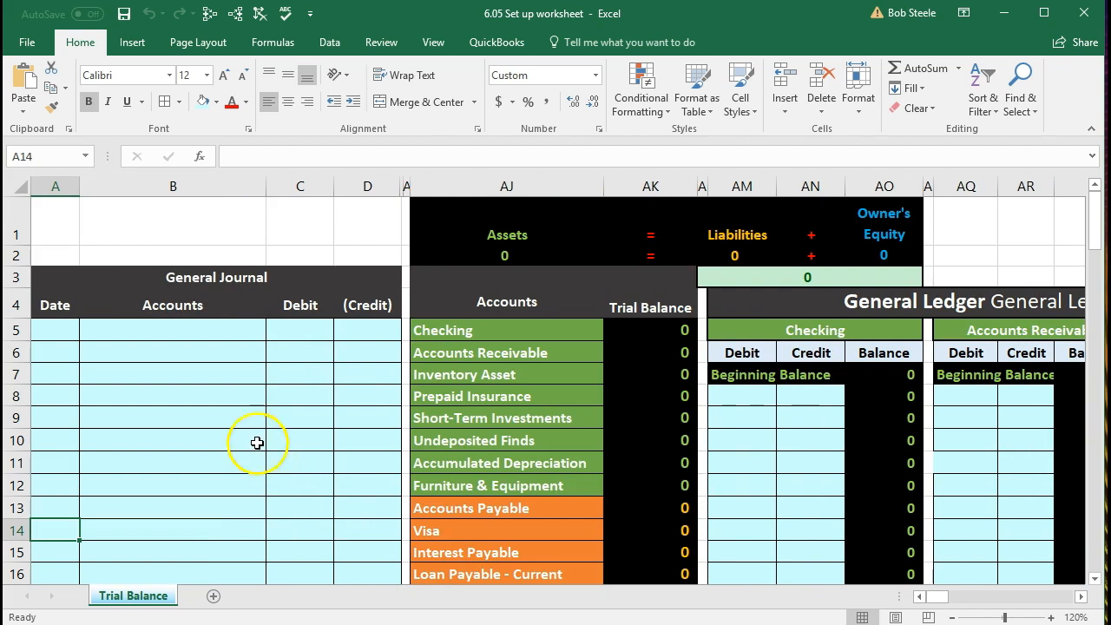
{"action": "left_click", "coordinate": [170, 338]}
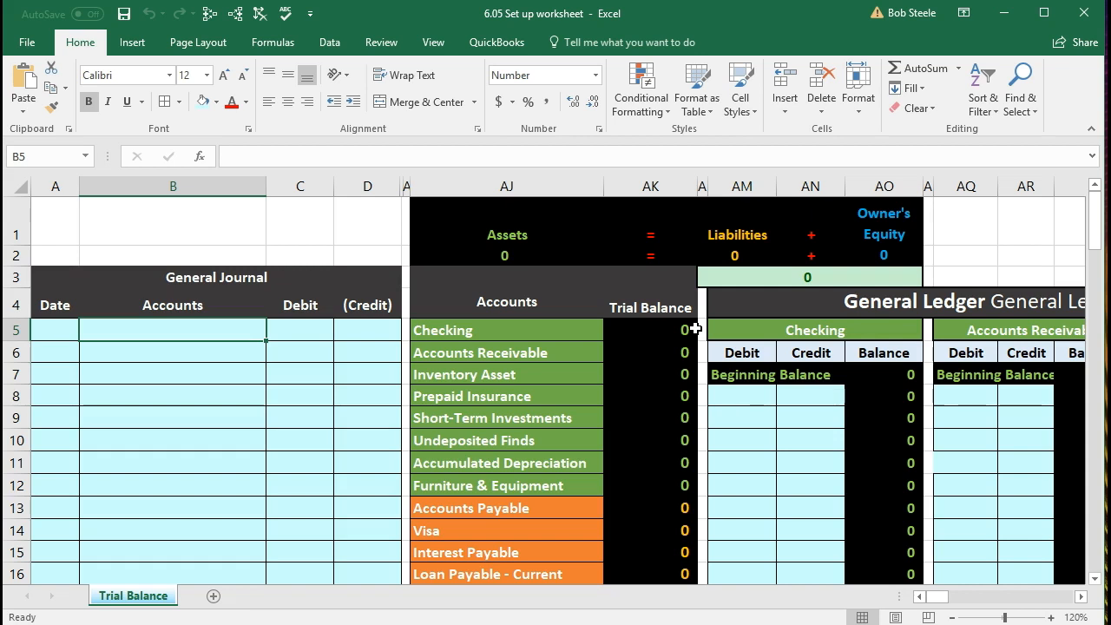
{"action": "left_click", "coordinate": [69, 336]}
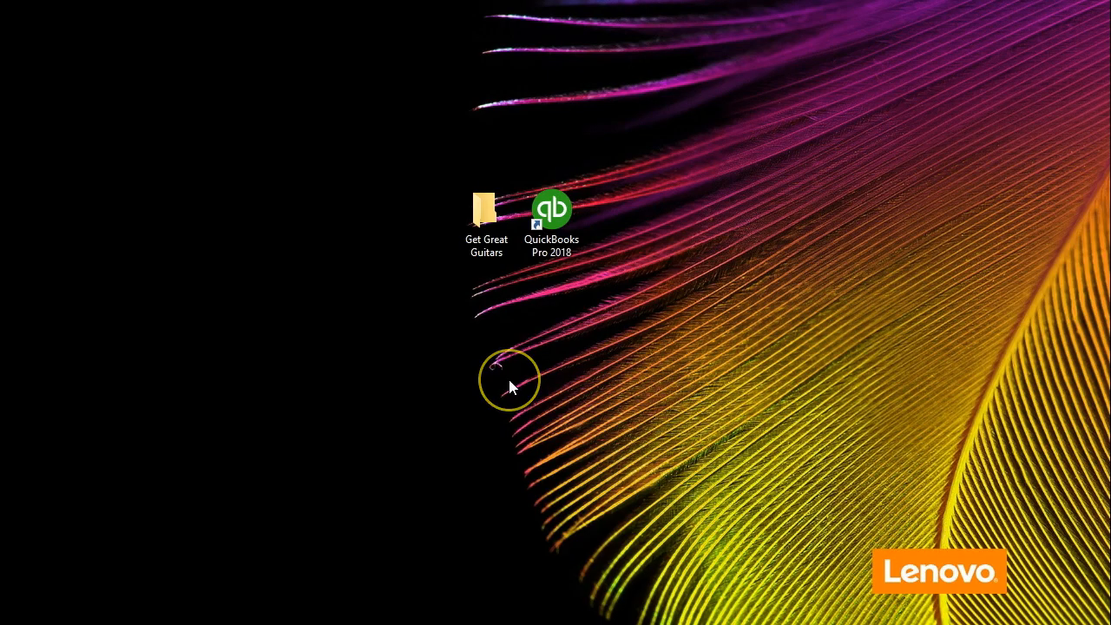
Step: Launch QuickBooks Pro 2018 from the desktop and begin creating a new company
{"action": "double_click", "coordinate": [553, 252]}
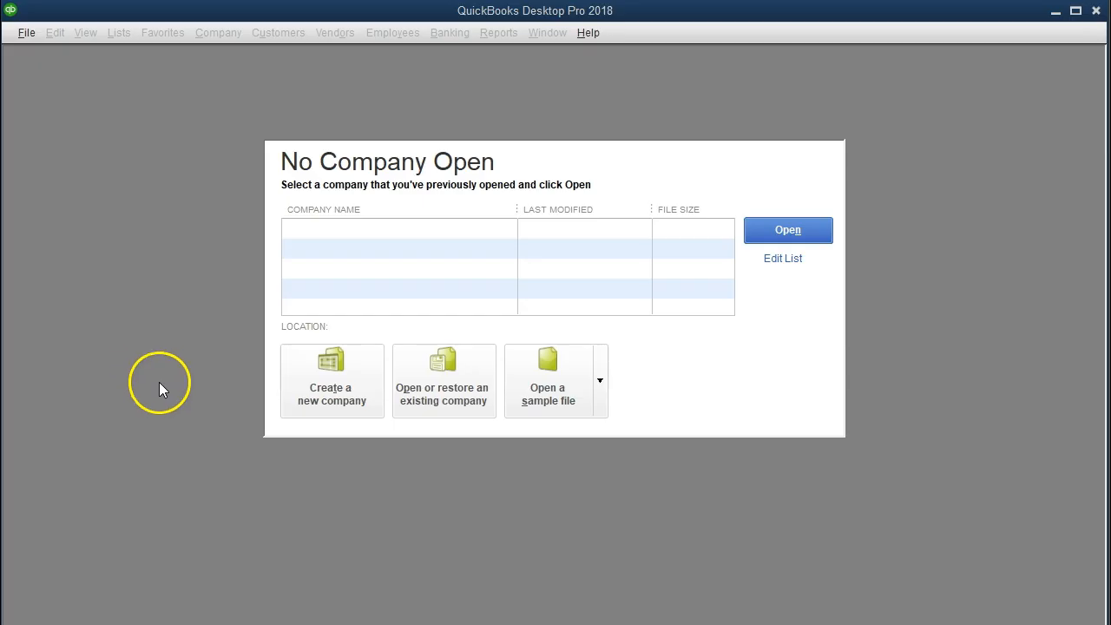
{"action": "left_click", "coordinate": [30, 39]}
{"action": "left_click", "coordinate": [29, 38]}
{"action": "left_click", "coordinate": [39, 40]}
{"action": "left_click", "coordinate": [28, 53]}
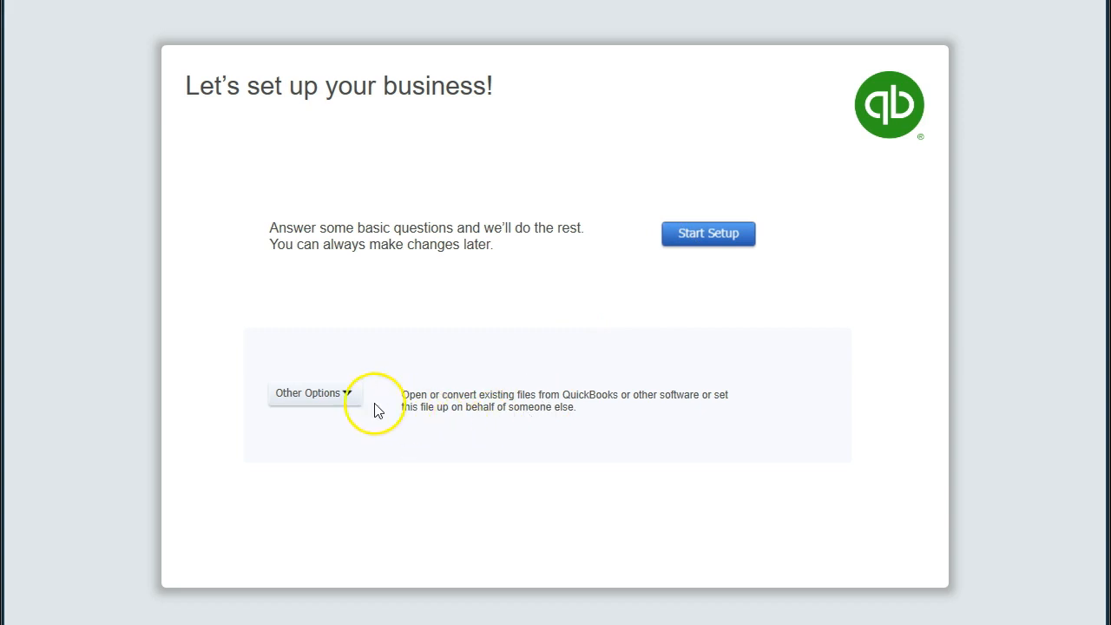
Step: Review the other setup options, including Set Up on Behalf of Someone Else and Advanced Setup, and close the list
{"action": "left_click", "coordinate": [345, 394]}
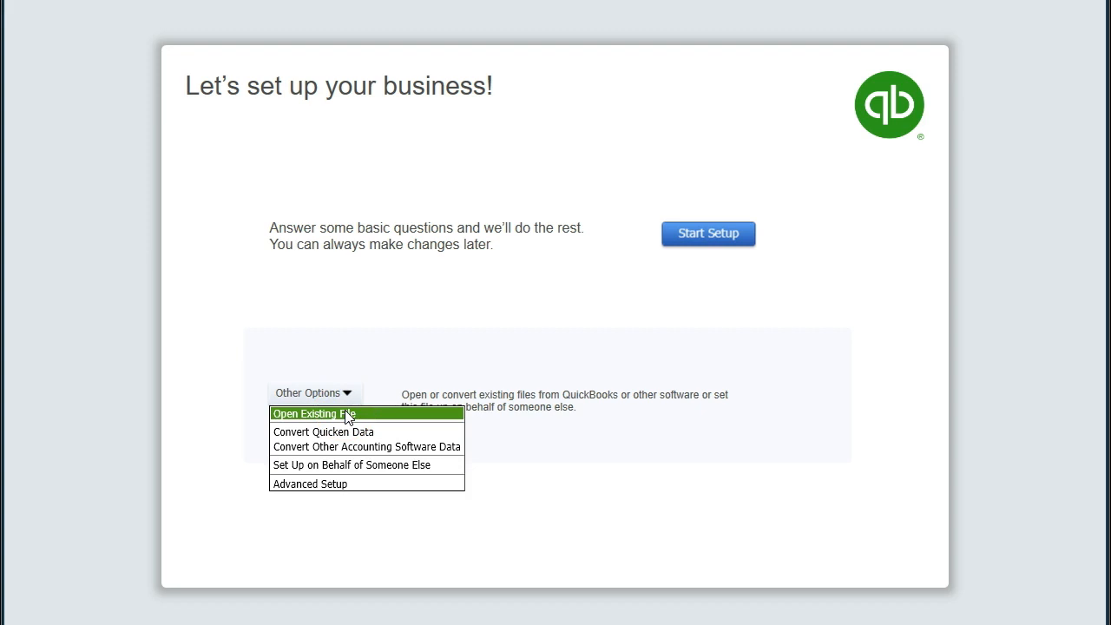
{"action": "left_click", "coordinate": [390, 470]}
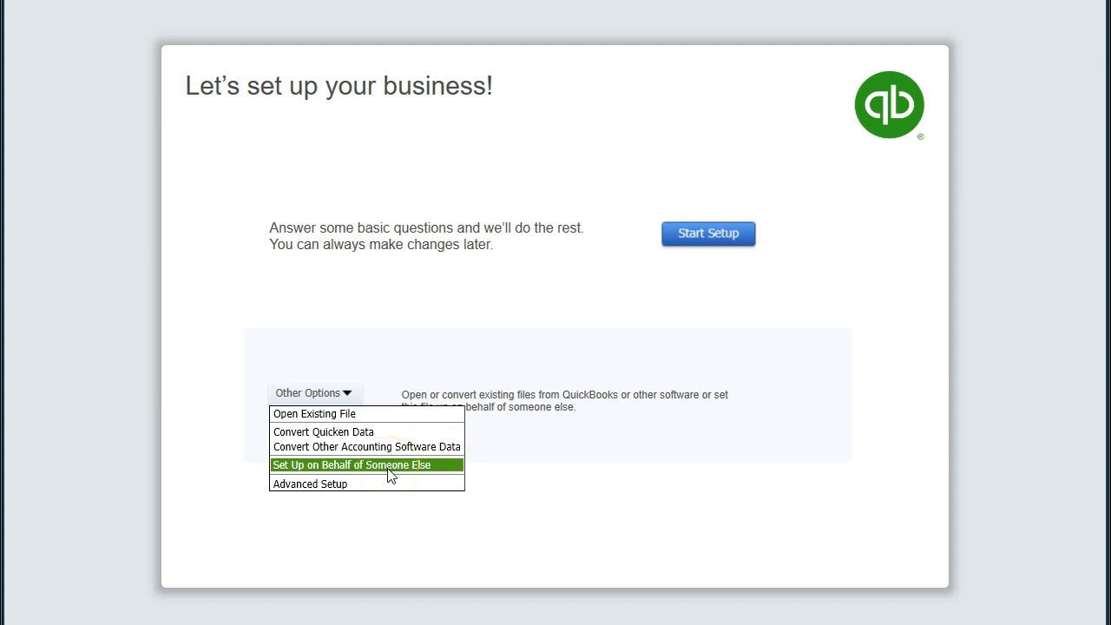
{"action": "left_click", "coordinate": [388, 487]}
{"action": "left_click", "coordinate": [389, 522]}
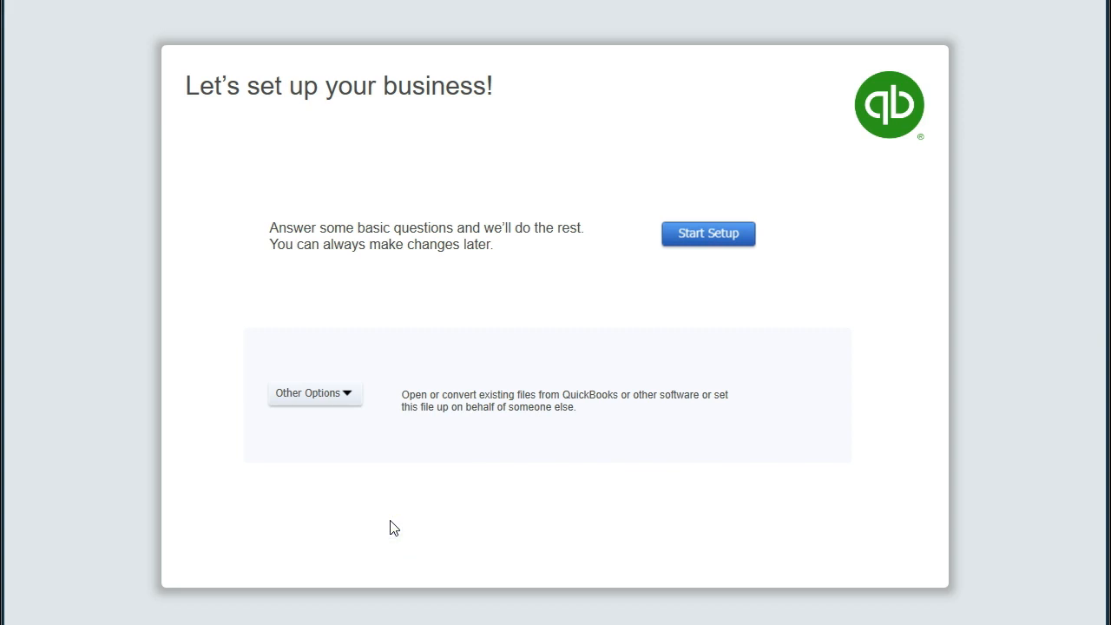
Step: Start the basic business setup and get past the Intuit account sign-in stage to the business information form
{"action": "left_click", "coordinate": [709, 249]}
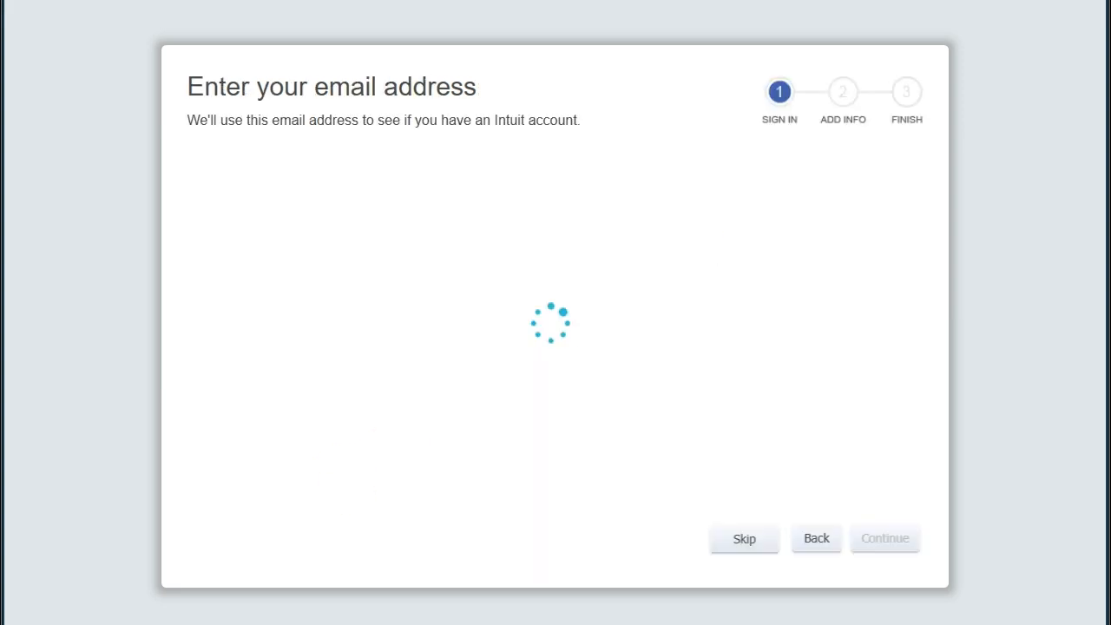
{"action": "left_click", "coordinate": [417, 298]}
{"action": "left_click", "coordinate": [420, 372]}
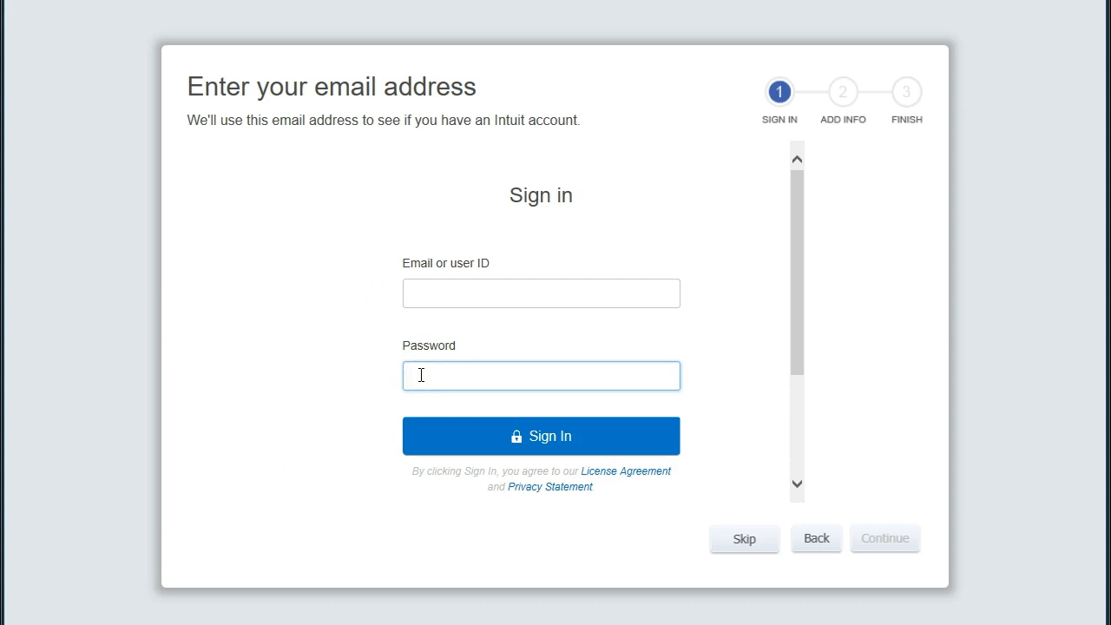
{"action": "left_click", "coordinate": [379, 387]}
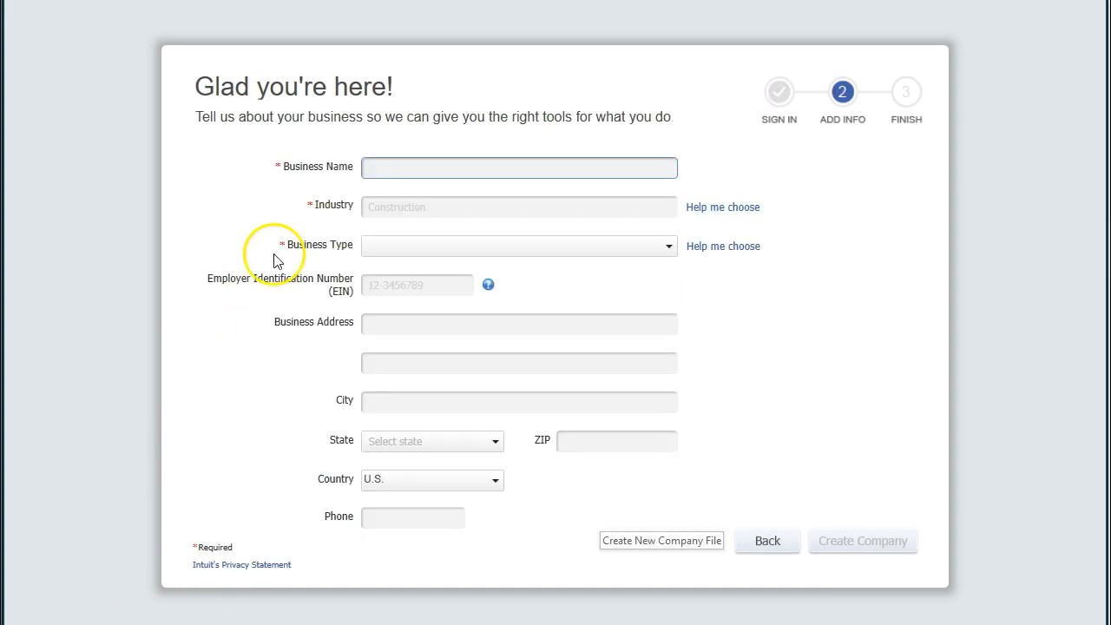
Step: Fill in the business information for Get Great Guitars as a Retail Shop or Online Commerce sole proprietorship, including its EIN, address and ZIP
{"action": "left_click", "coordinate": [390, 171]}
{"action": "left_click", "coordinate": [386, 204]}
{"action": "left_click", "coordinate": [374, 248]}
{"action": "left_click", "coordinate": [379, 248]}
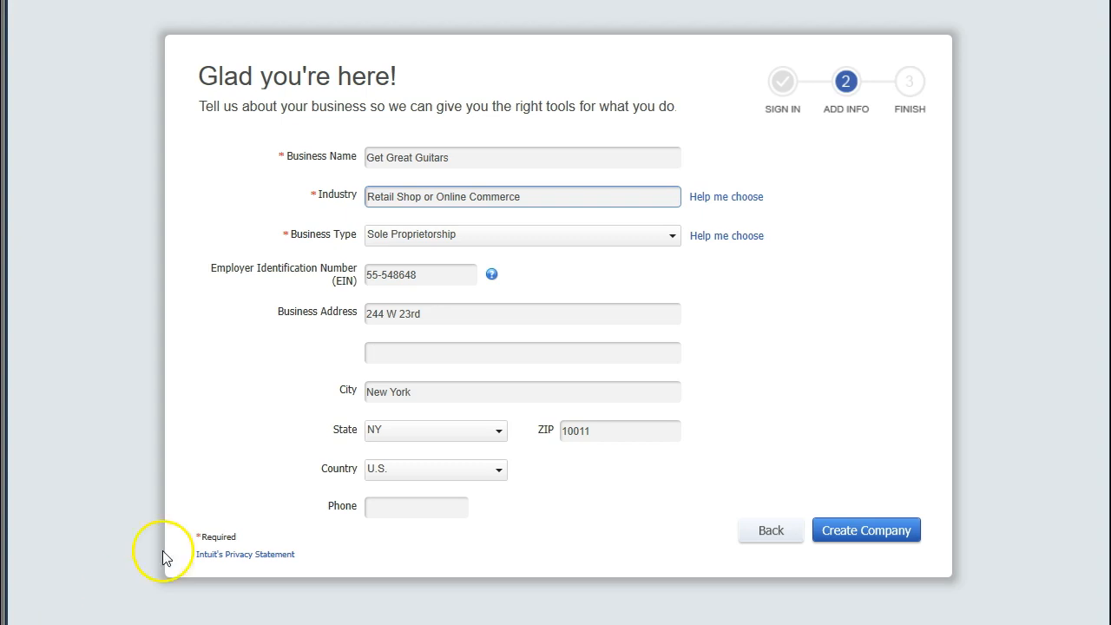
{"action": "left_click", "coordinate": [479, 157]}
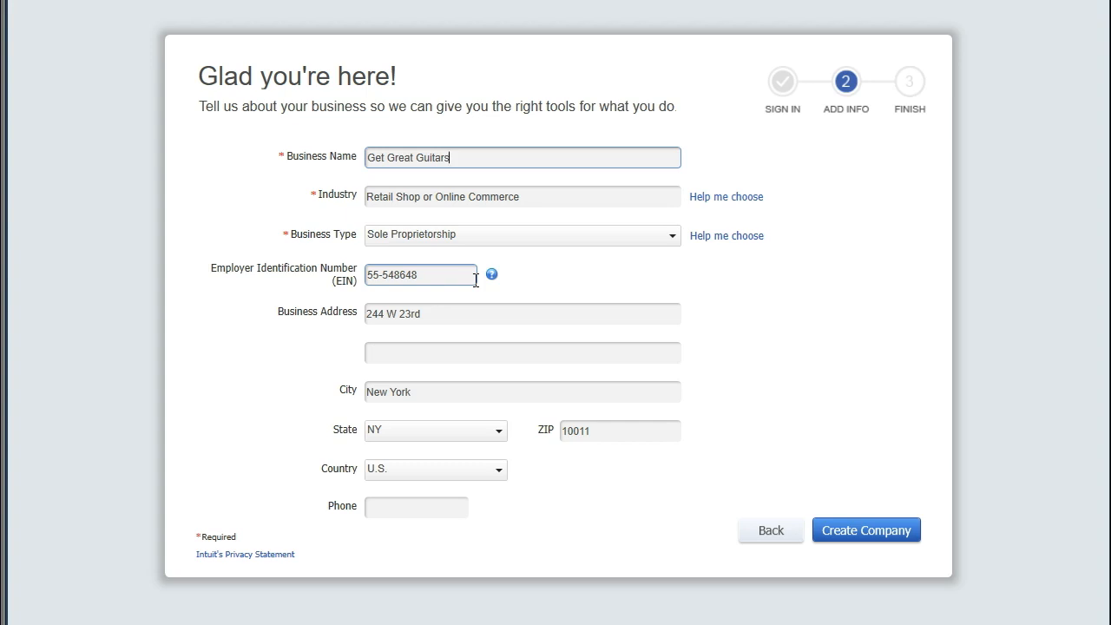
{"action": "left_click", "coordinate": [446, 311]}
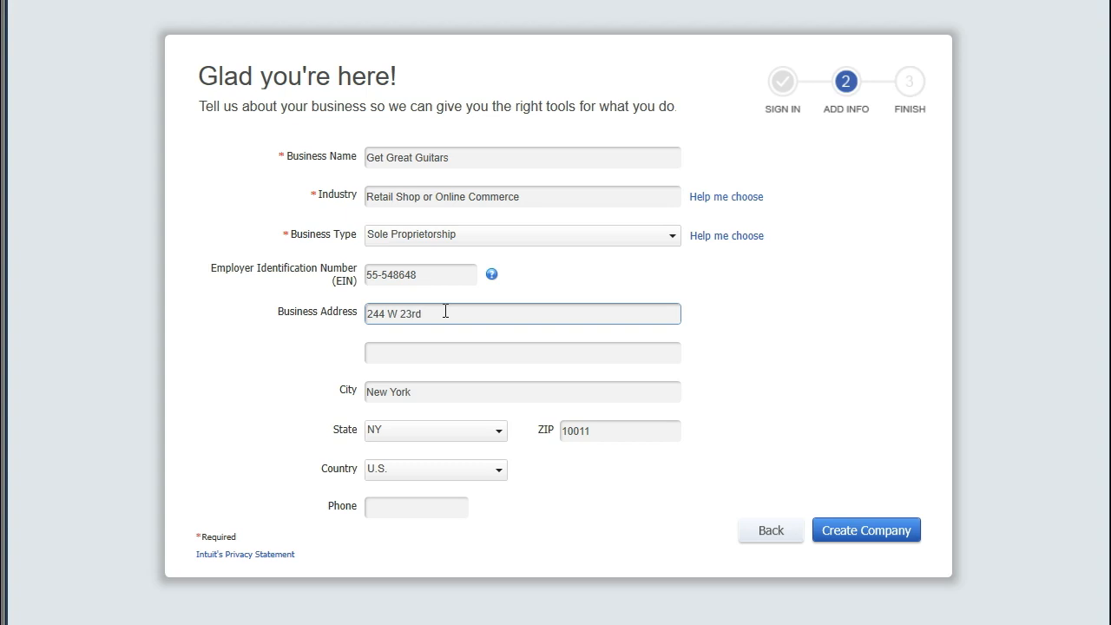
{"action": "left_click", "coordinate": [452, 390]}
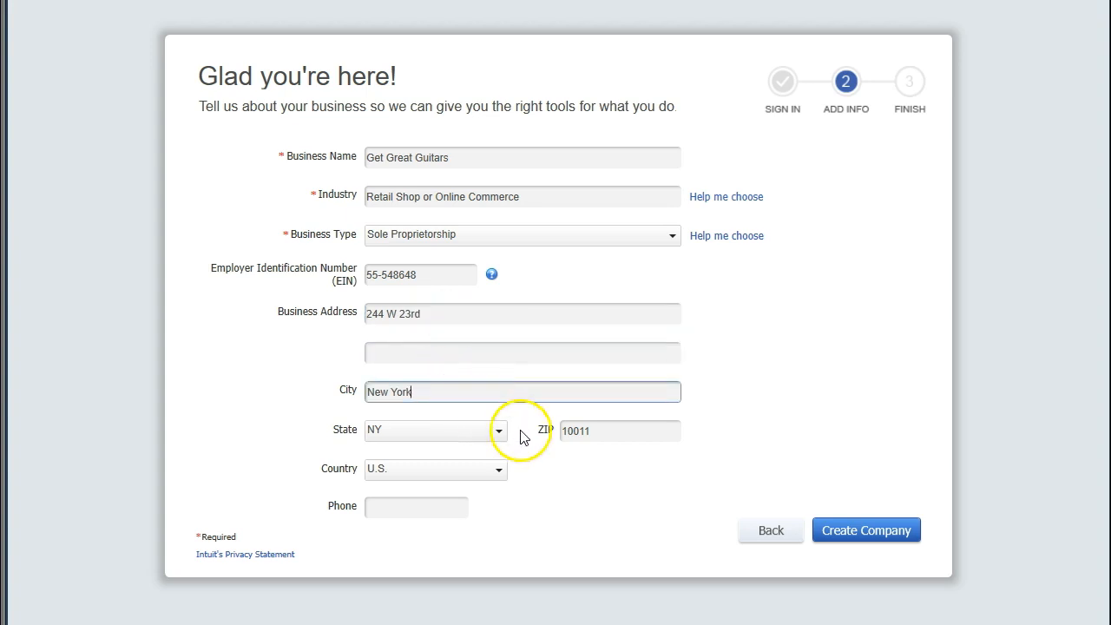
{"action": "left_click", "coordinate": [631, 436]}
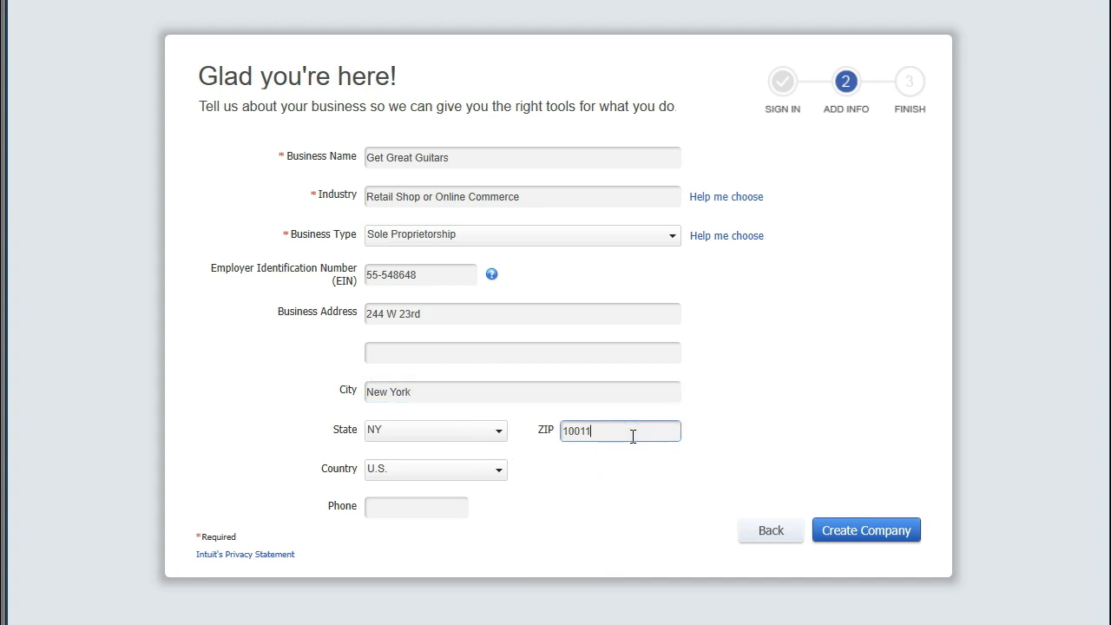
{"action": "left_click", "coordinate": [461, 506]}
Step: Create the company file and dismiss the usage study notice, the finished setup window and the New Feature Tour
{"action": "left_click", "coordinate": [863, 532]}
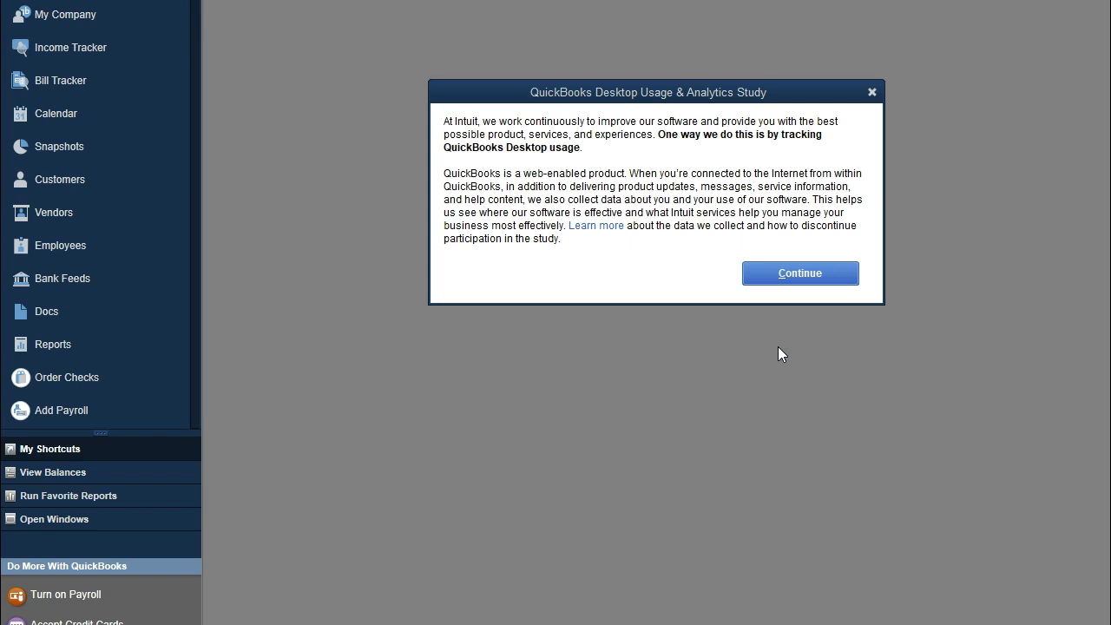
{"action": "left_click", "coordinate": [800, 272]}
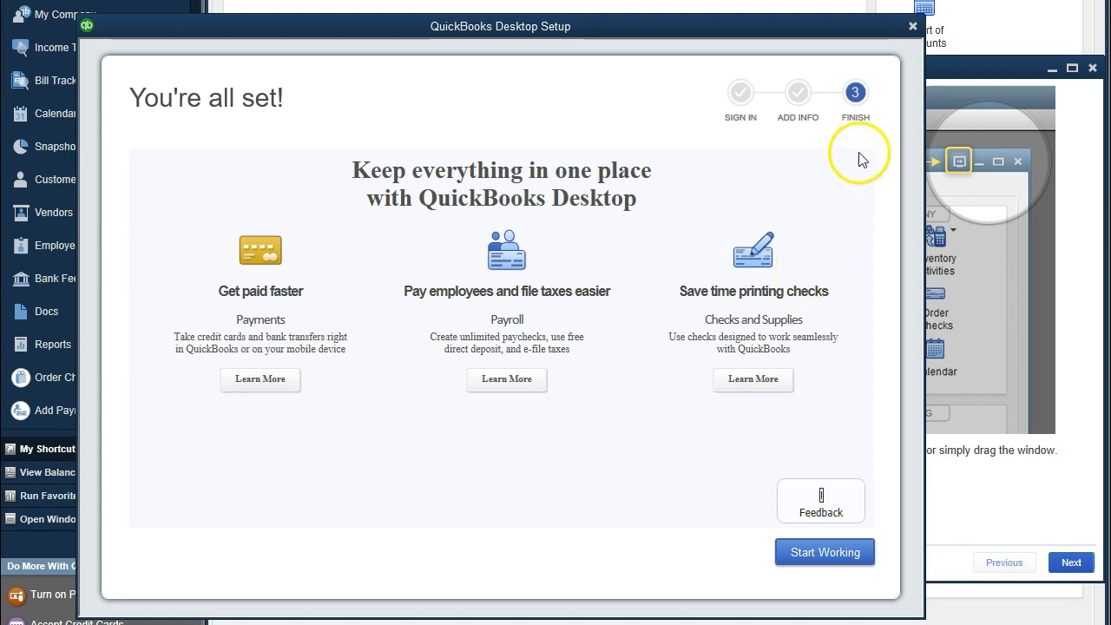
{"action": "left_click", "coordinate": [912, 26]}
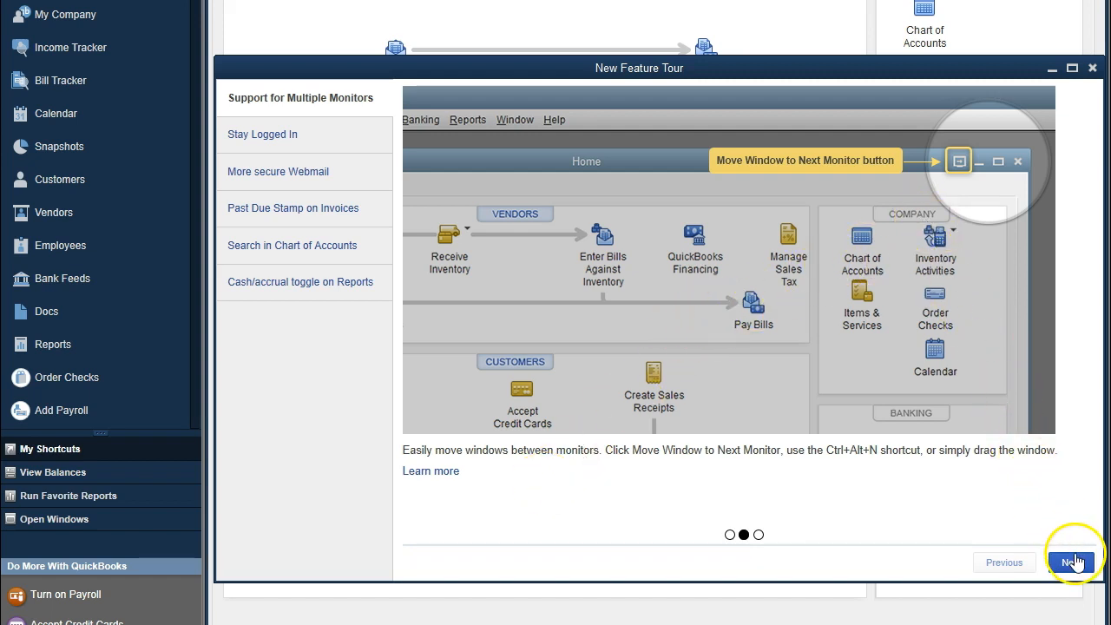
{"action": "left_click", "coordinate": [1092, 71]}
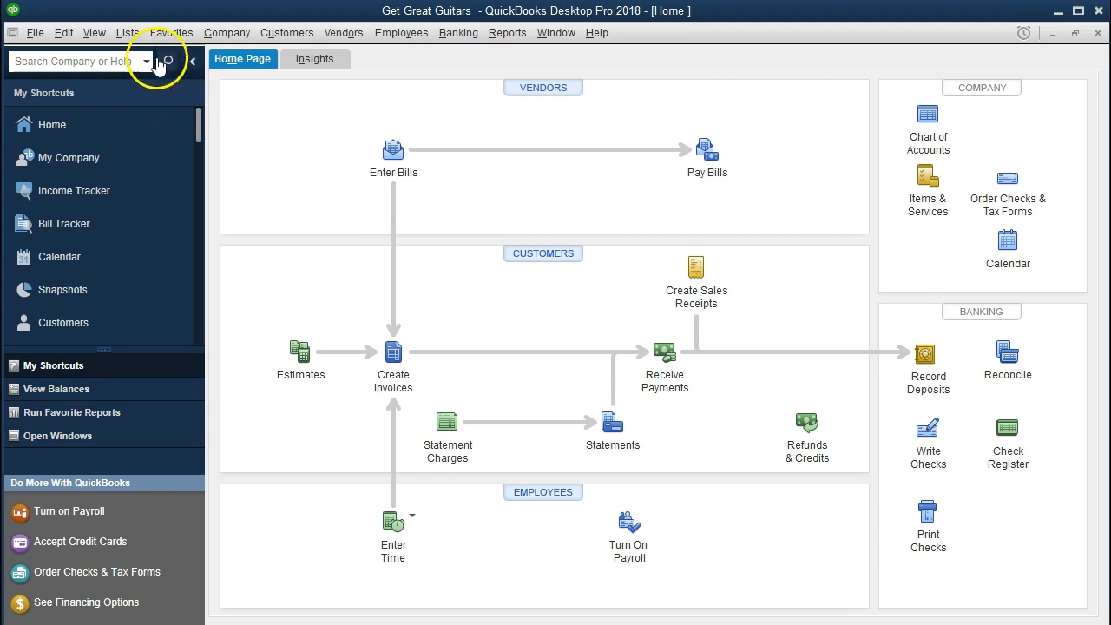
Step: Open the Chart of Accounts and review the default accounts and their types through to the end of the list
{"action": "left_click", "coordinate": [128, 33]}
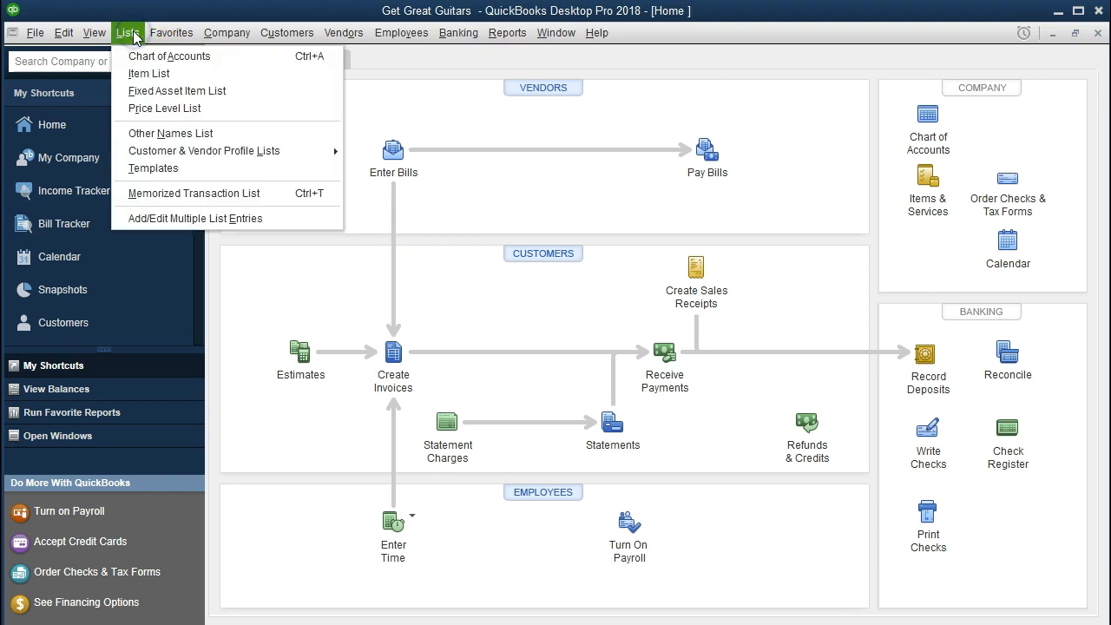
{"action": "left_click", "coordinate": [193, 57]}
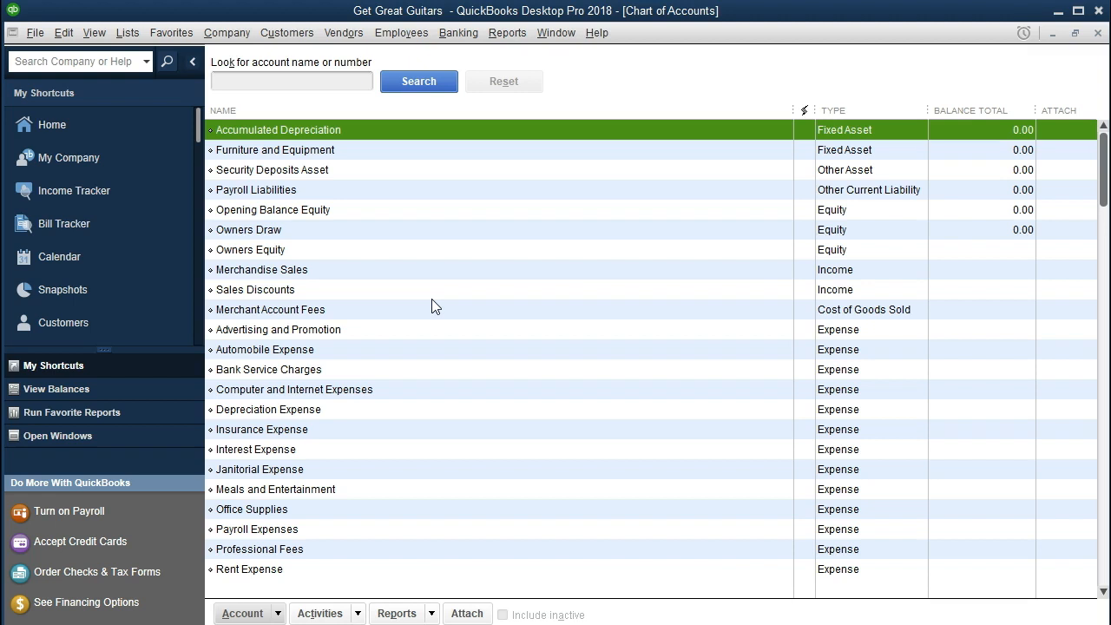
{"action": "scroll", "coordinate": [431, 300], "scroll_direction": "down", "scroll_amount": 2}
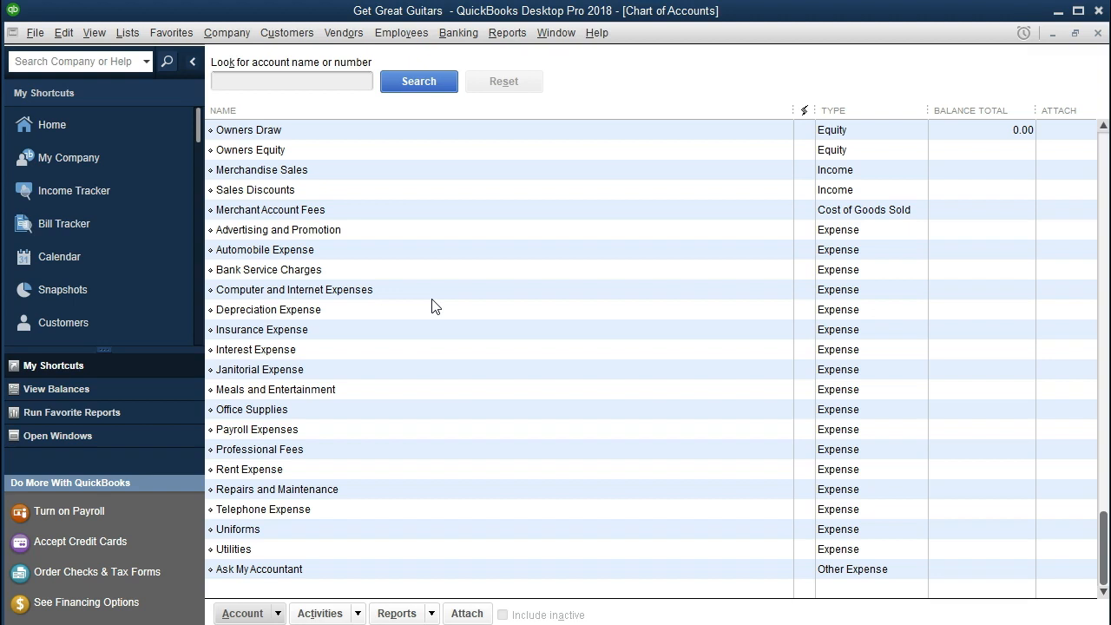
{"action": "scroll", "coordinate": [434, 305], "scroll_direction": "up", "scroll_amount": 2}
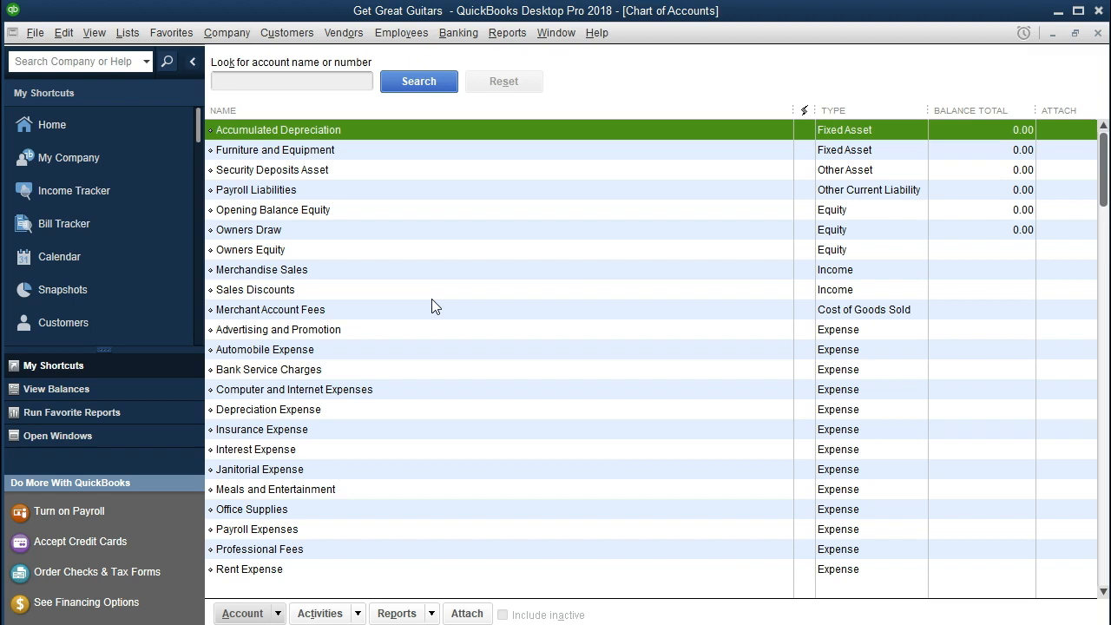
{"action": "left_click", "coordinate": [653, 335]}
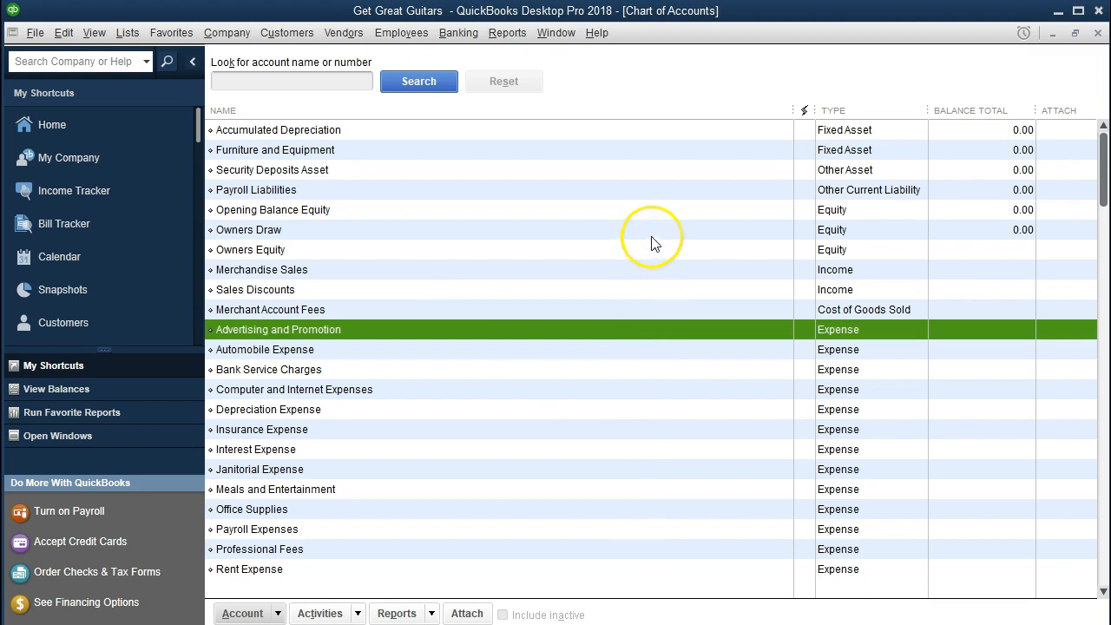
{"action": "left_click", "coordinate": [653, 156]}
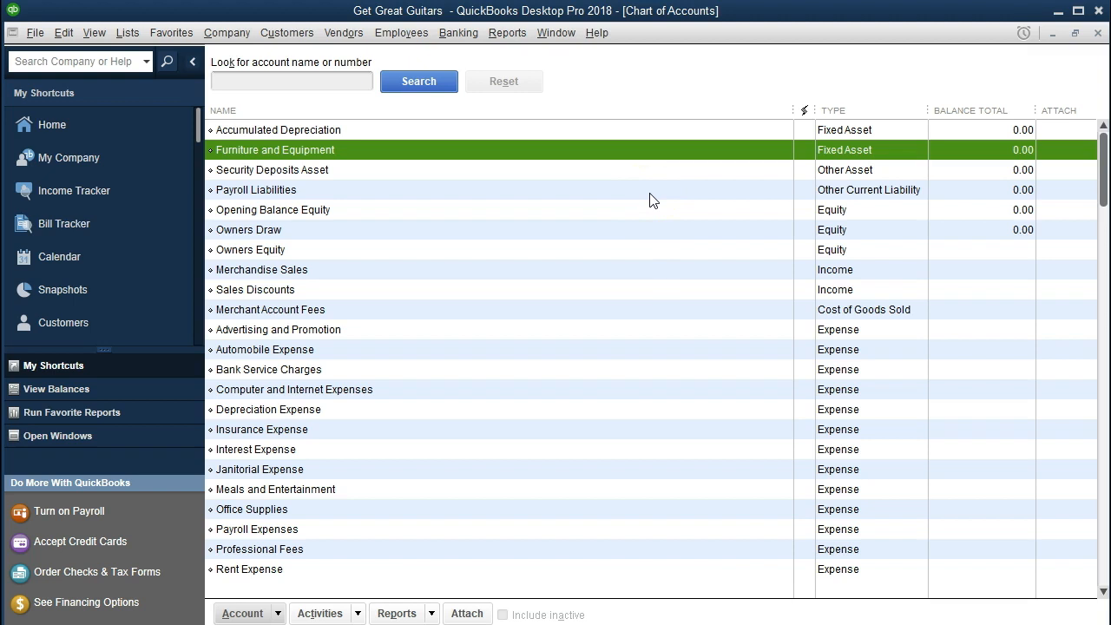
{"action": "scroll", "coordinate": [660, 339], "scroll_direction": "down", "scroll_amount": 2}
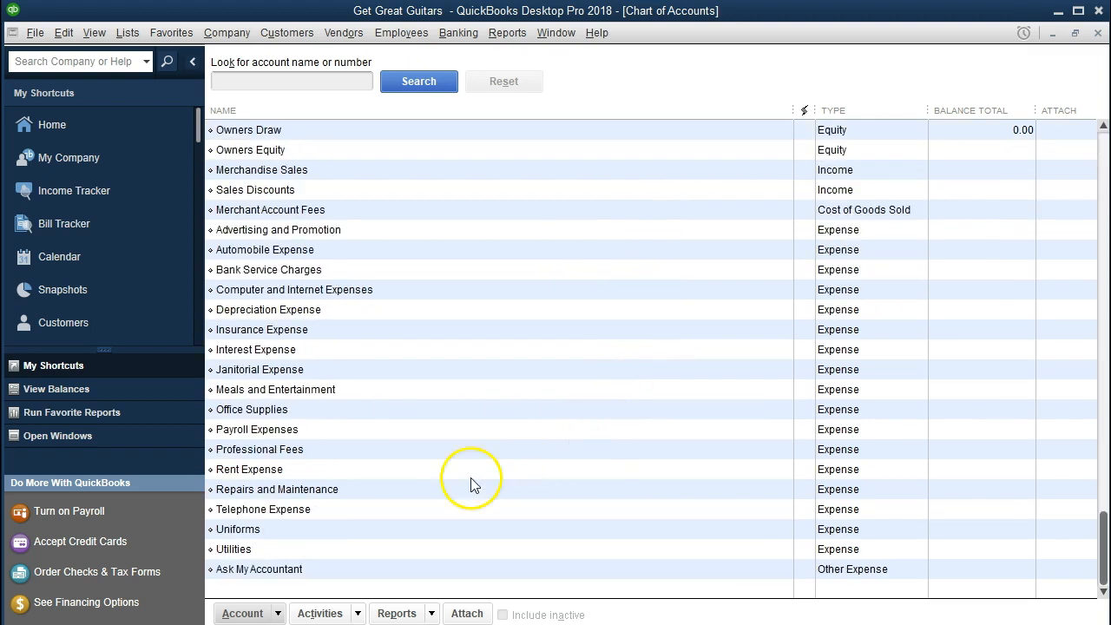
Step: Examine the expense accounts in the Chart of Accounts one by one, from Advertising and Promotion to Meals and Entertainment
{"action": "left_click", "coordinate": [393, 450]}
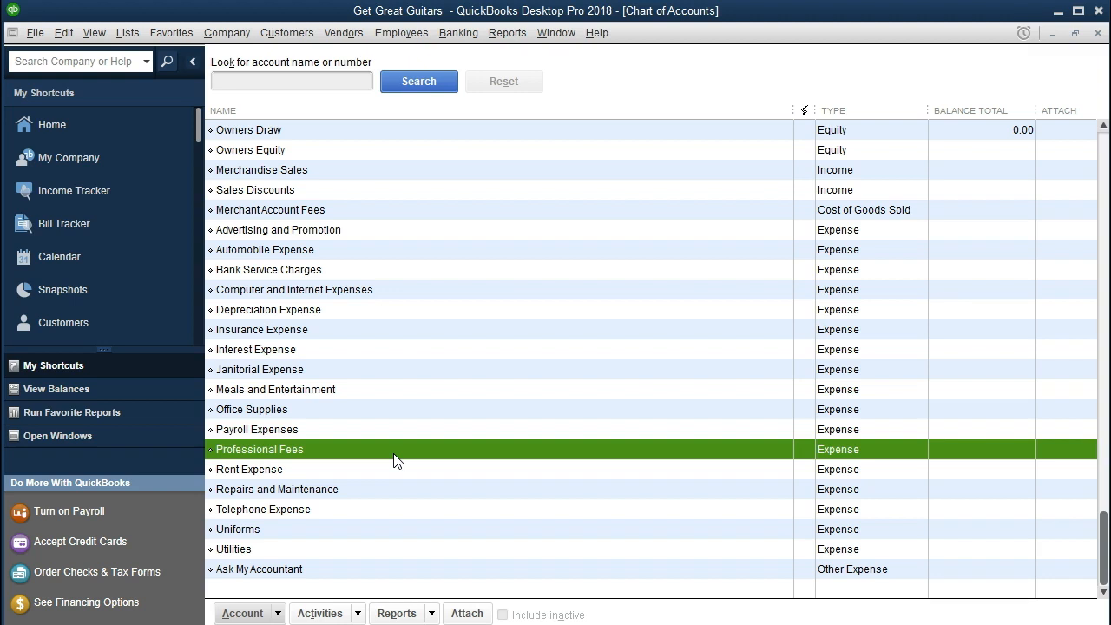
{"action": "left_click", "coordinate": [382, 236]}
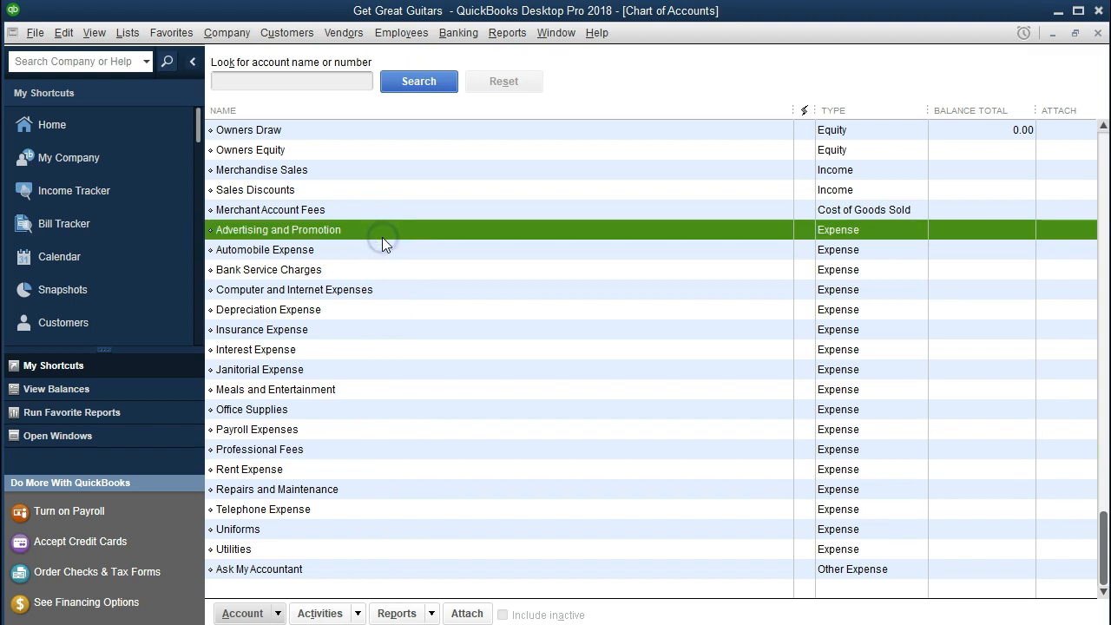
{"action": "key", "text": "Down"}
{"action": "key", "text": "Down"}
{"action": "key", "text": "Down"}
{"action": "key", "text": "Down"}
{"action": "key", "text": "Down"}
{"action": "key", "text": "Down"}
{"action": "key", "text": "Down"}
{"action": "key", "text": "Down"}
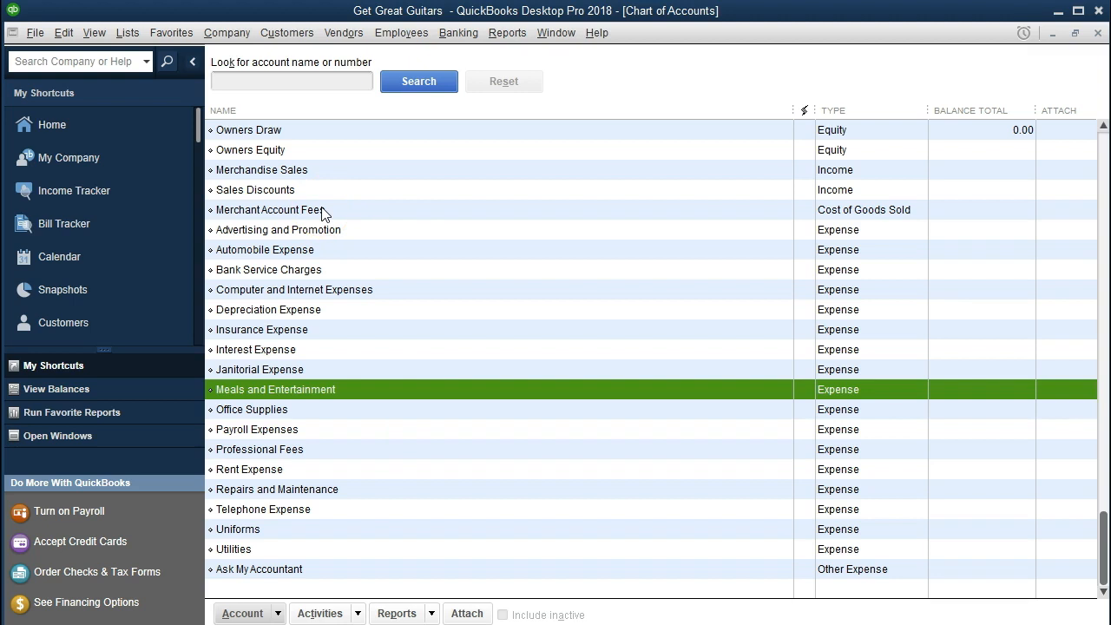
Step: Display the Open Window List beside the Chart of Accounts
{"action": "left_click", "coordinate": [97, 35]}
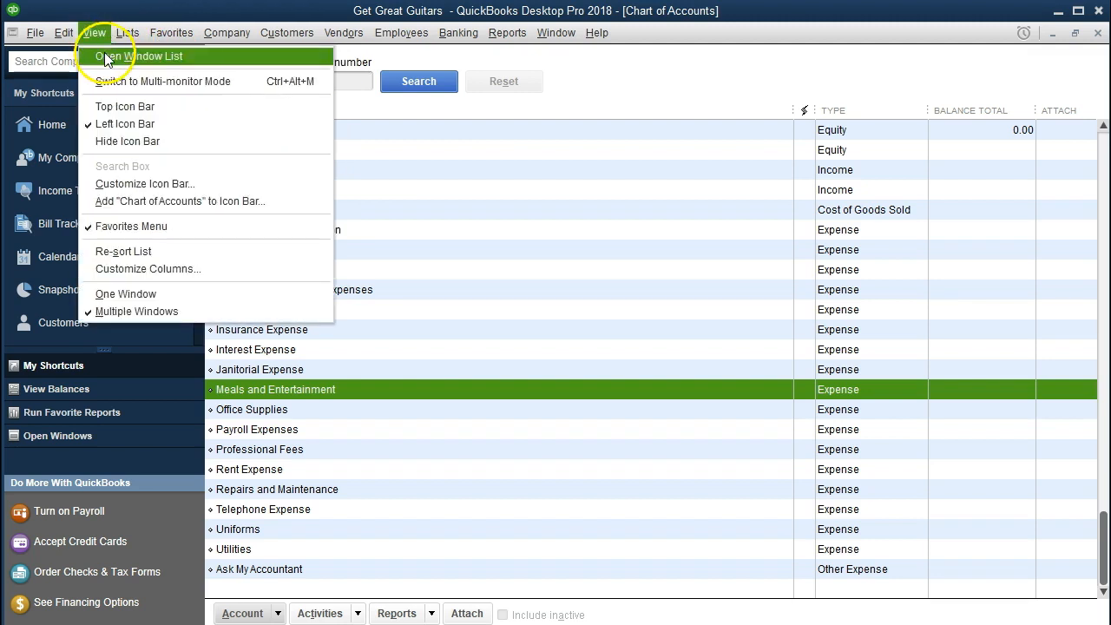
{"action": "left_click", "coordinate": [105, 55]}
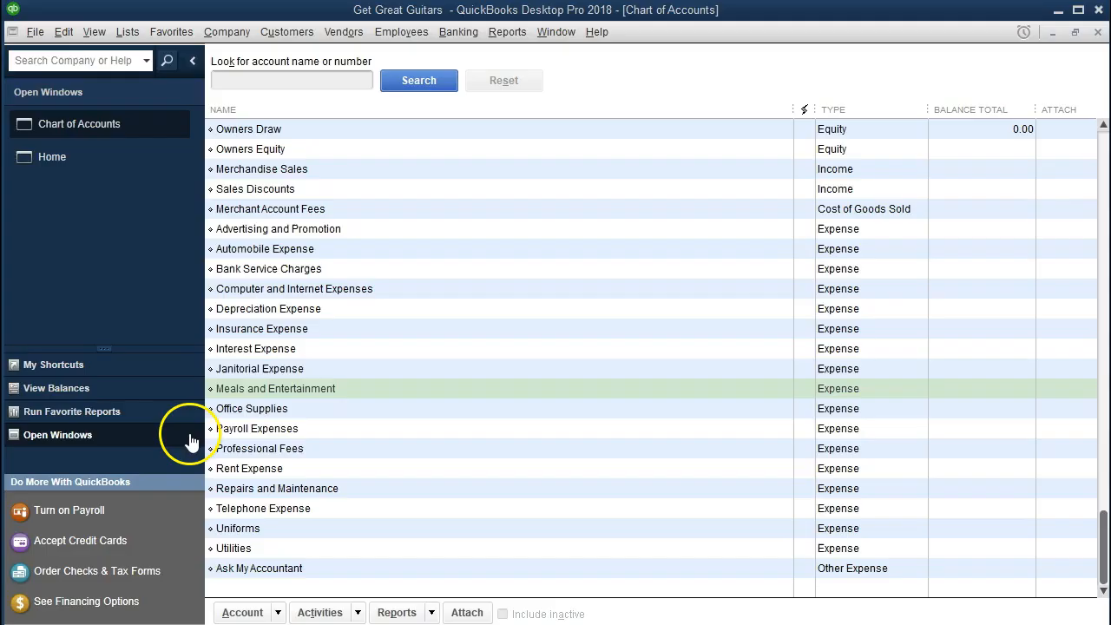
Step: In the Accounting company preferences, turn off both date warnings for past and future transactions and save the changes
{"action": "left_click", "coordinate": [35, 32]}
{"action": "mouse_move", "coordinate": [56, 42]}
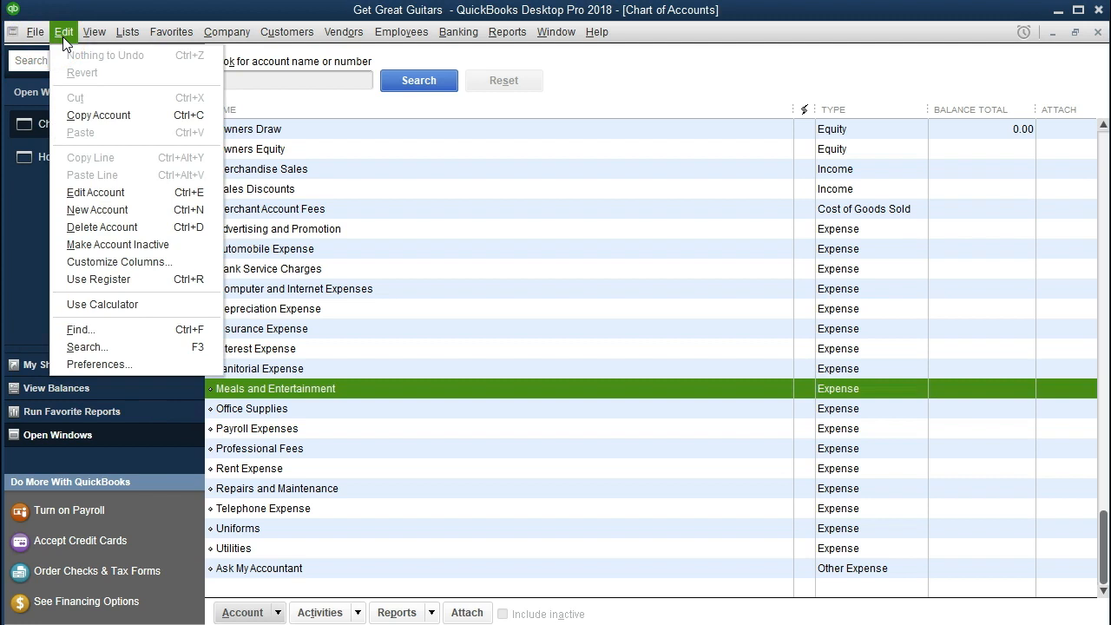
{"action": "left_click", "coordinate": [117, 361]}
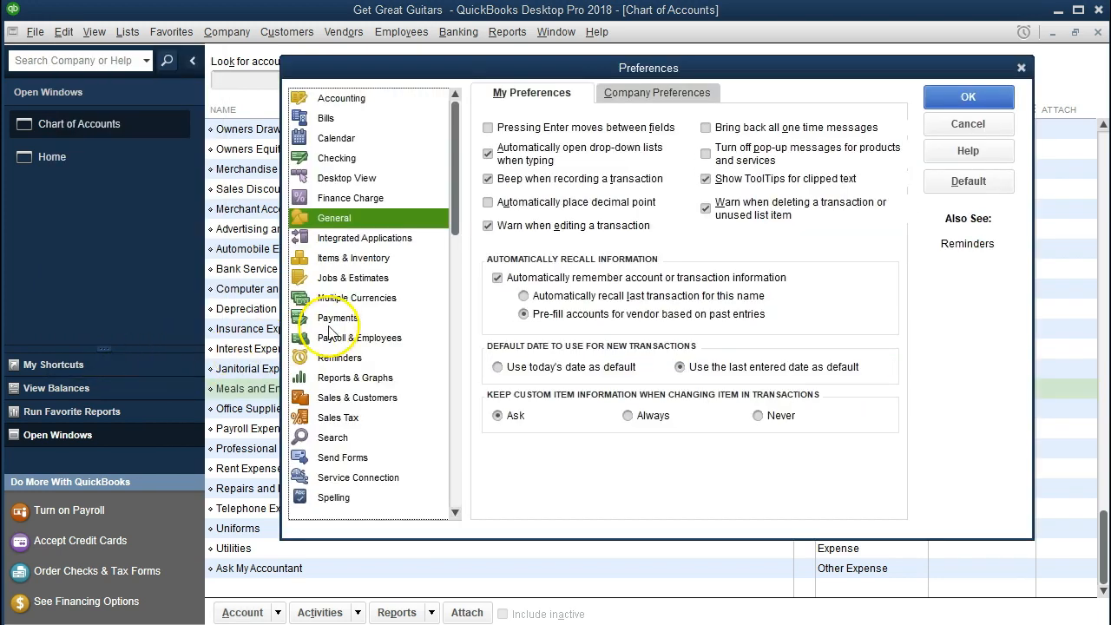
{"action": "left_click_drag", "start_coordinate": [710, 63], "coordinate": [650, 62]}
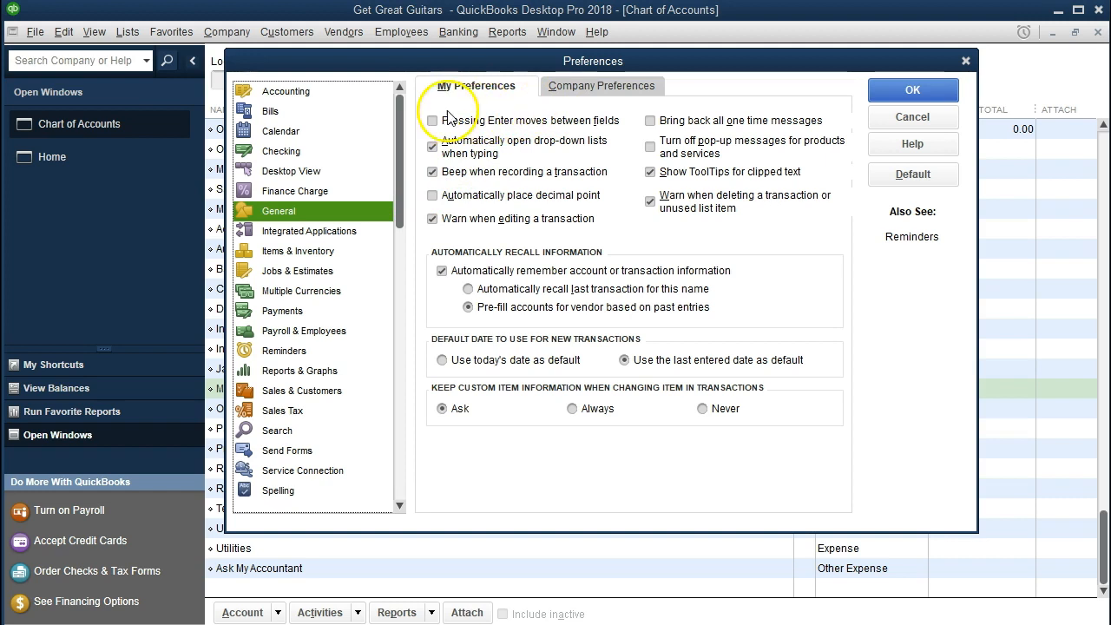
{"action": "left_click", "coordinate": [306, 93]}
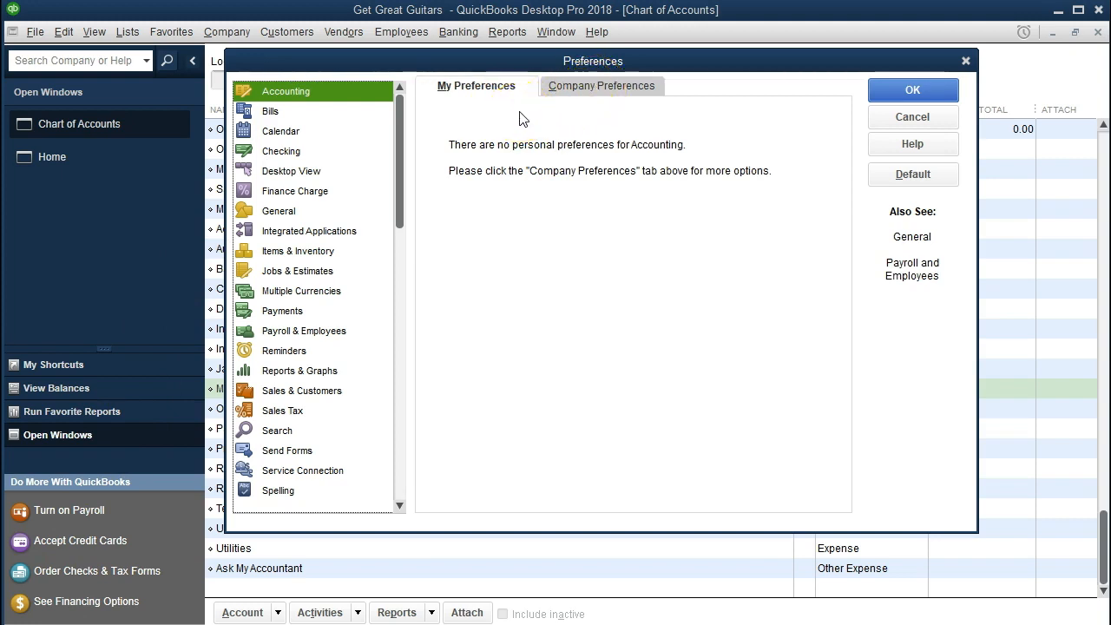
{"action": "left_click", "coordinate": [572, 96]}
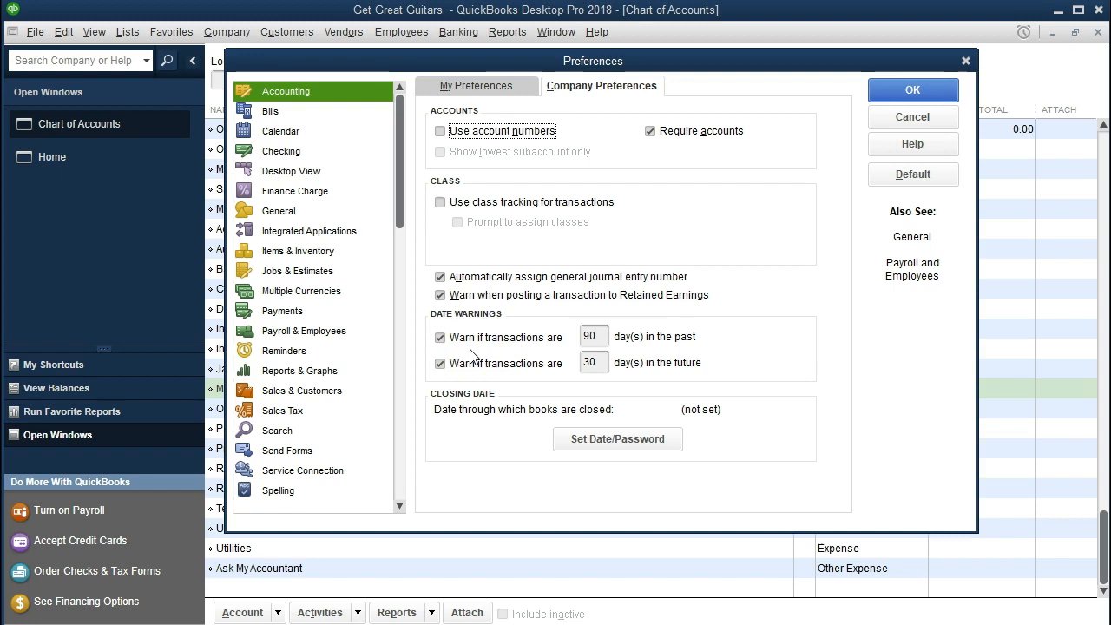
{"action": "left_click", "coordinate": [440, 338]}
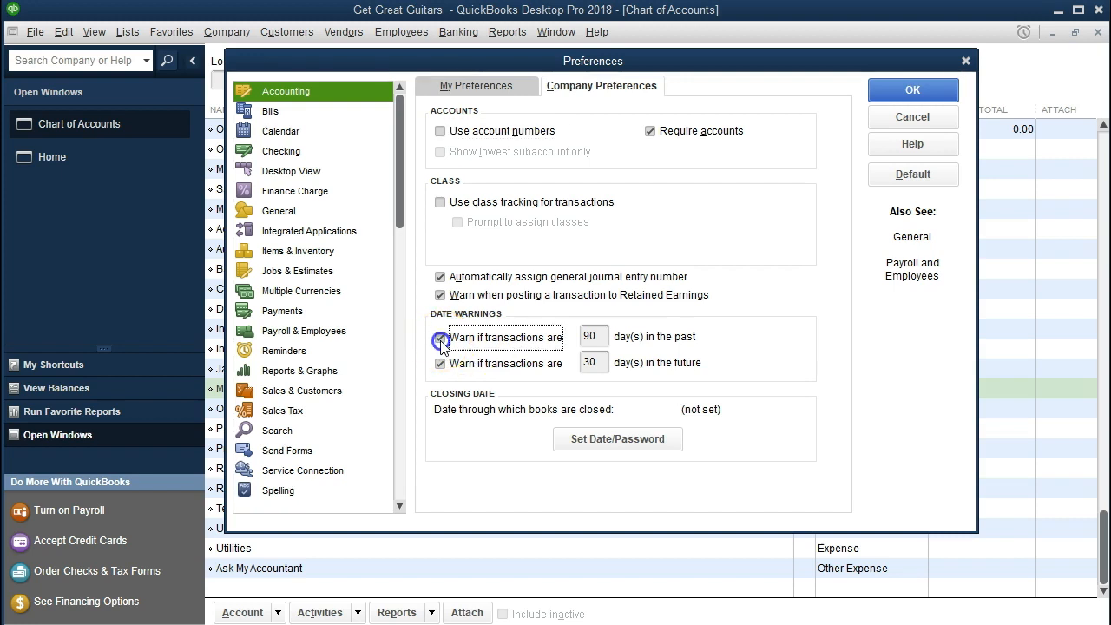
{"action": "left_click", "coordinate": [441, 364]}
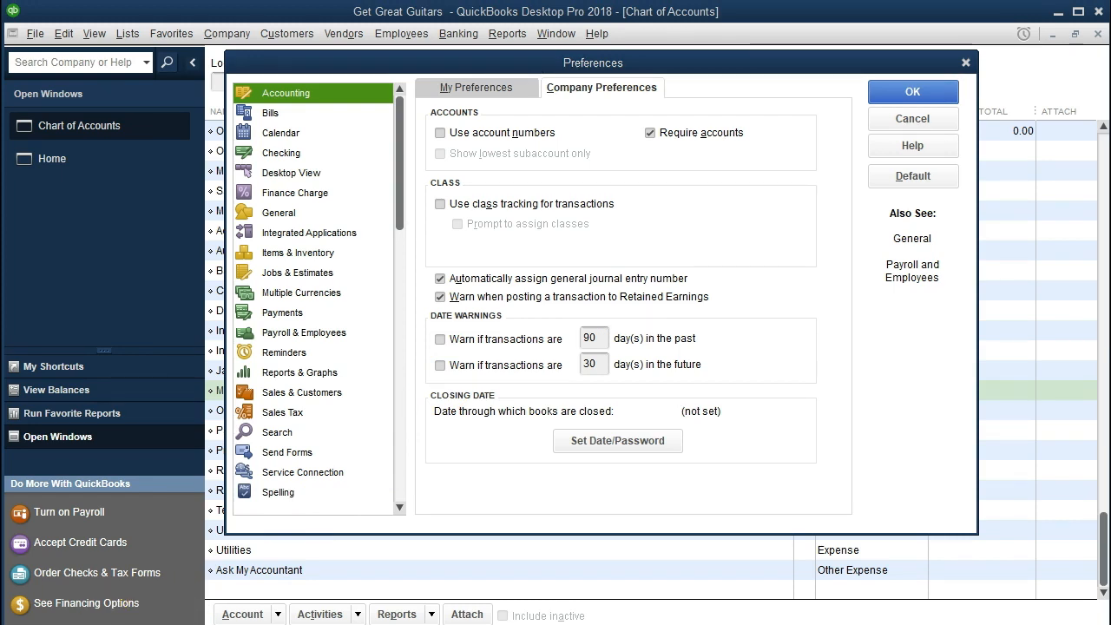
{"action": "left_click", "coordinate": [267, 118]}
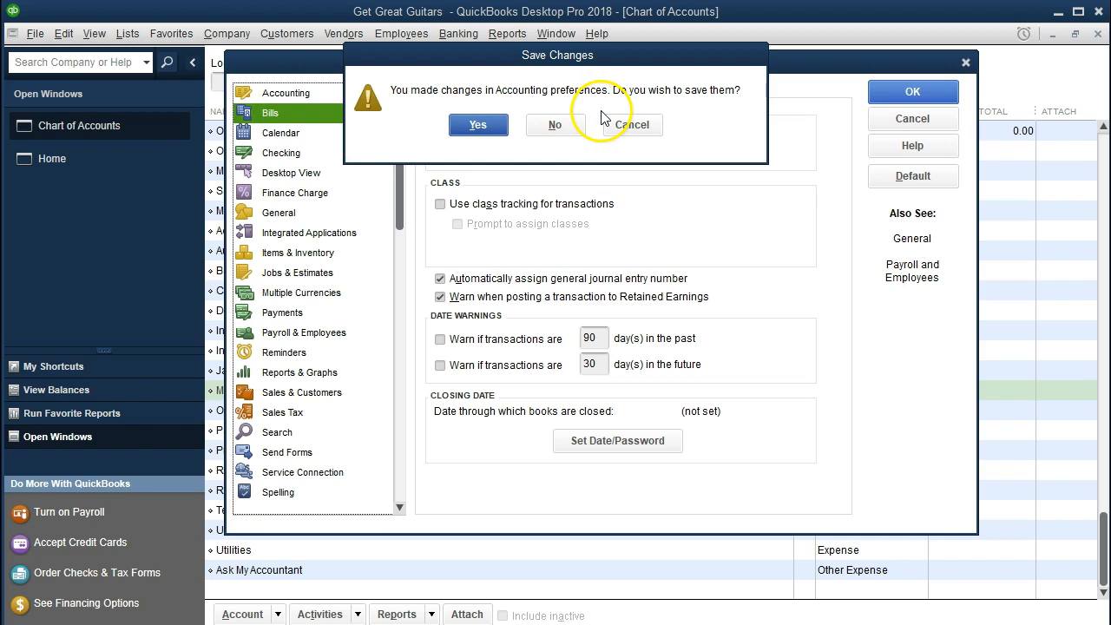
{"action": "left_click", "coordinate": [478, 125]}
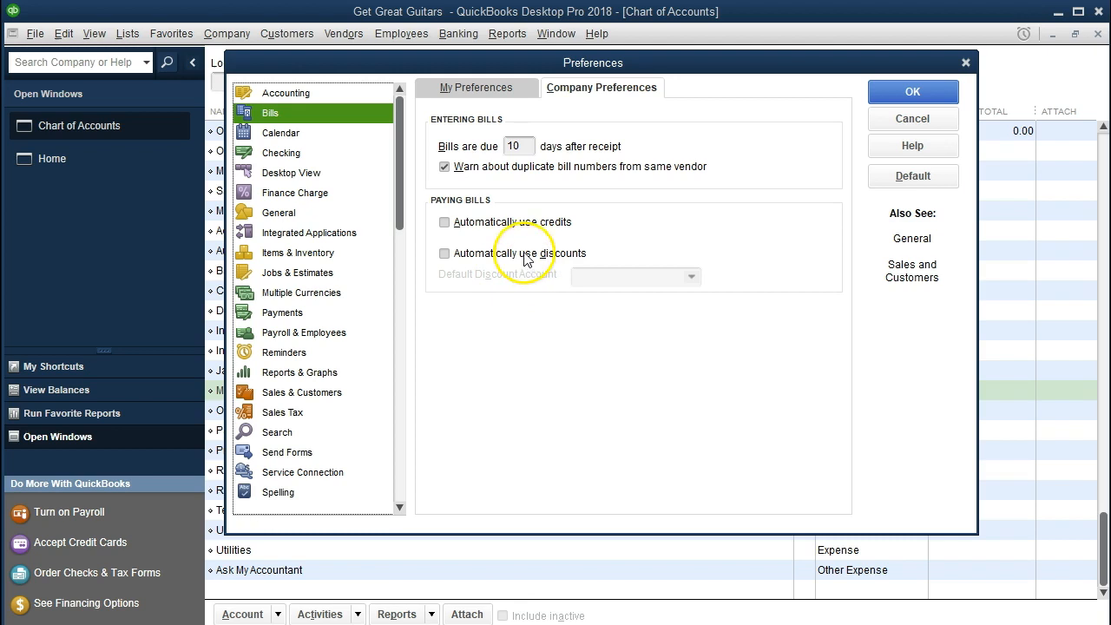
Step: Review the personal and company preferences for Bills, Calendar, Checking and General
{"action": "left_click", "coordinate": [489, 92]}
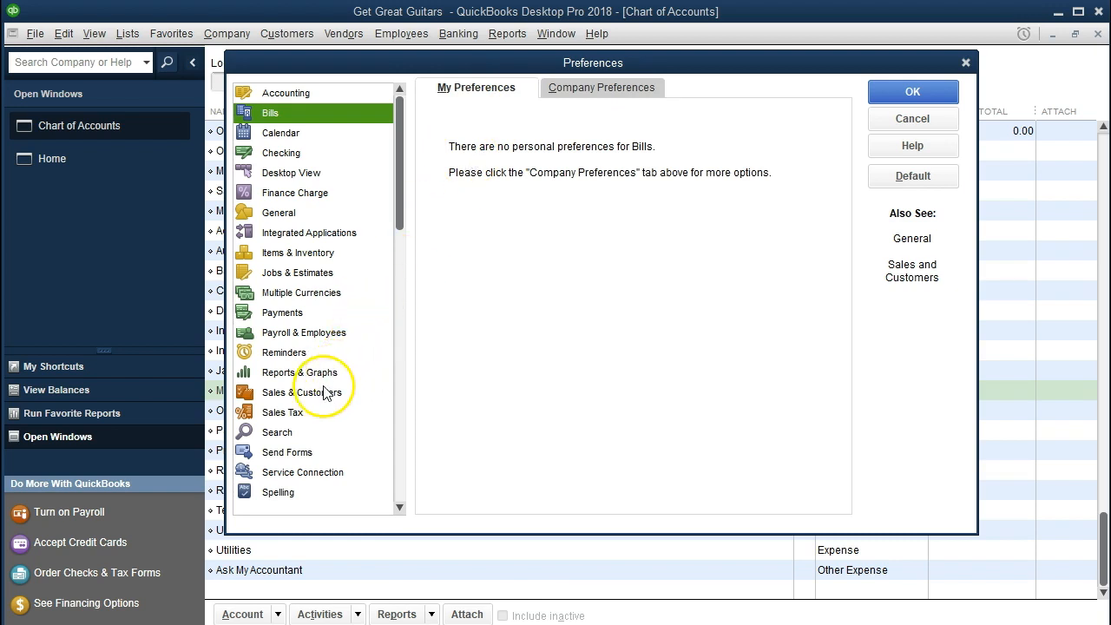
{"action": "key", "text": "Down"}
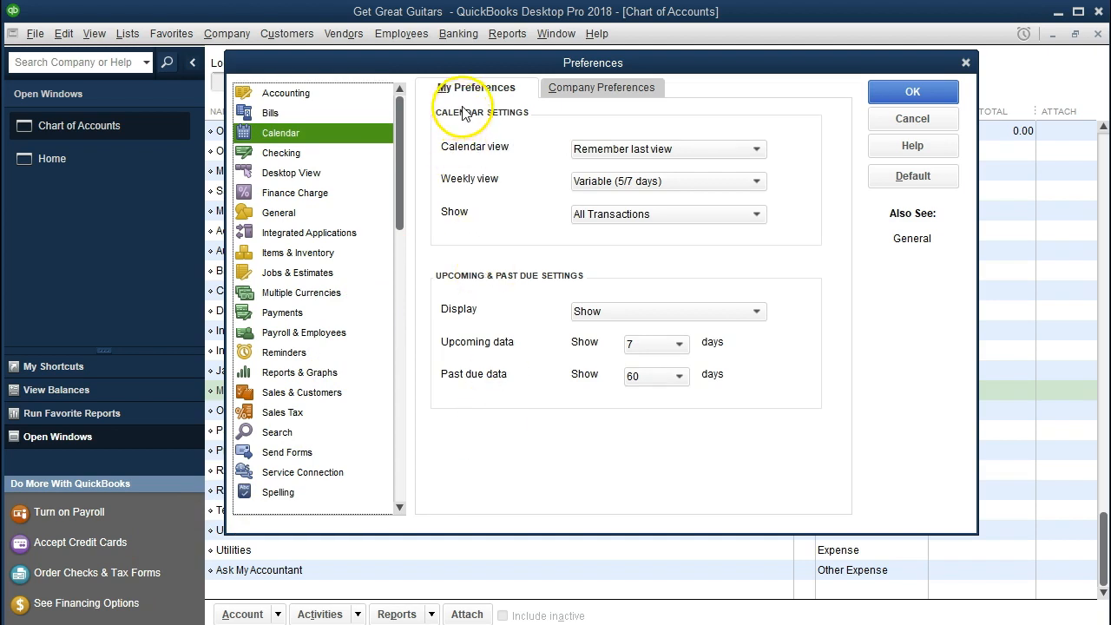
{"action": "left_click", "coordinate": [595, 90]}
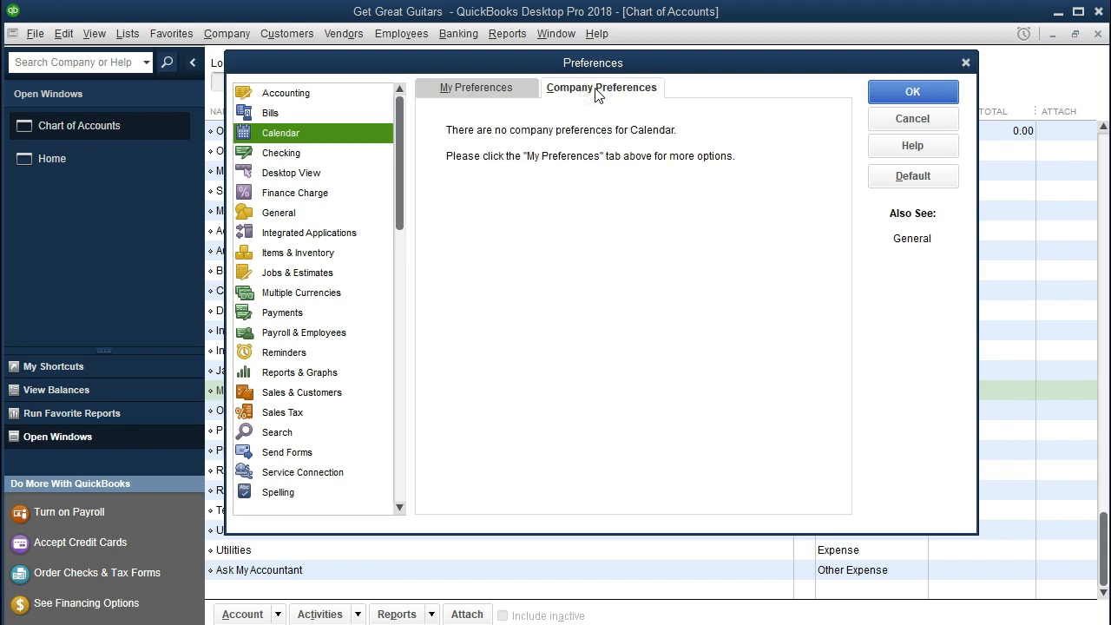
{"action": "left_click", "coordinate": [496, 96]}
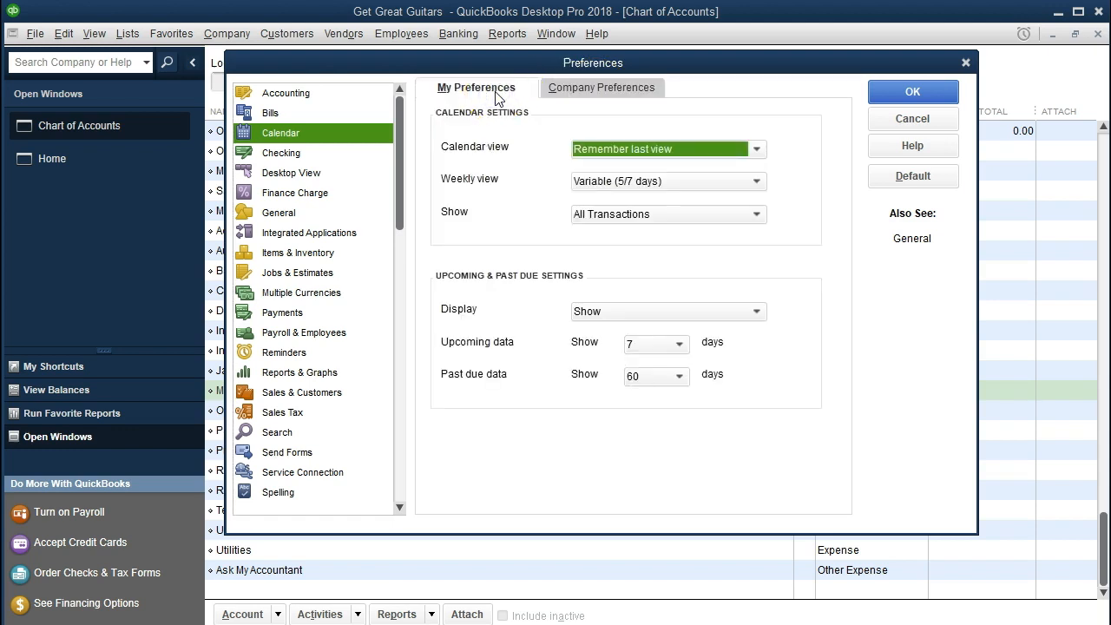
{"action": "left_click", "coordinate": [286, 156]}
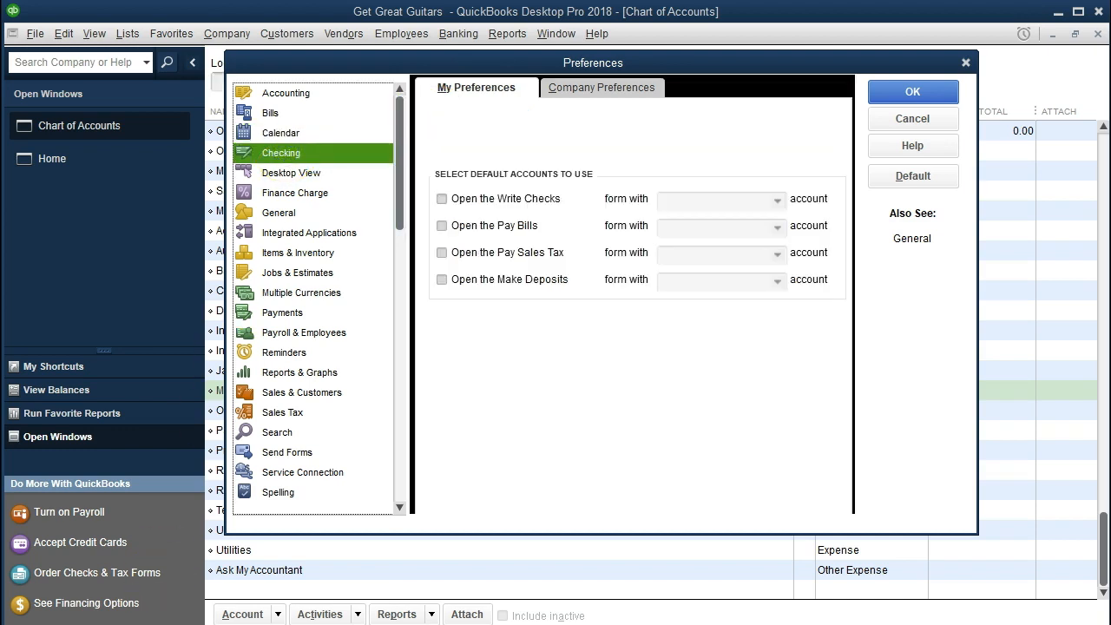
{"action": "left_click", "coordinate": [602, 87]}
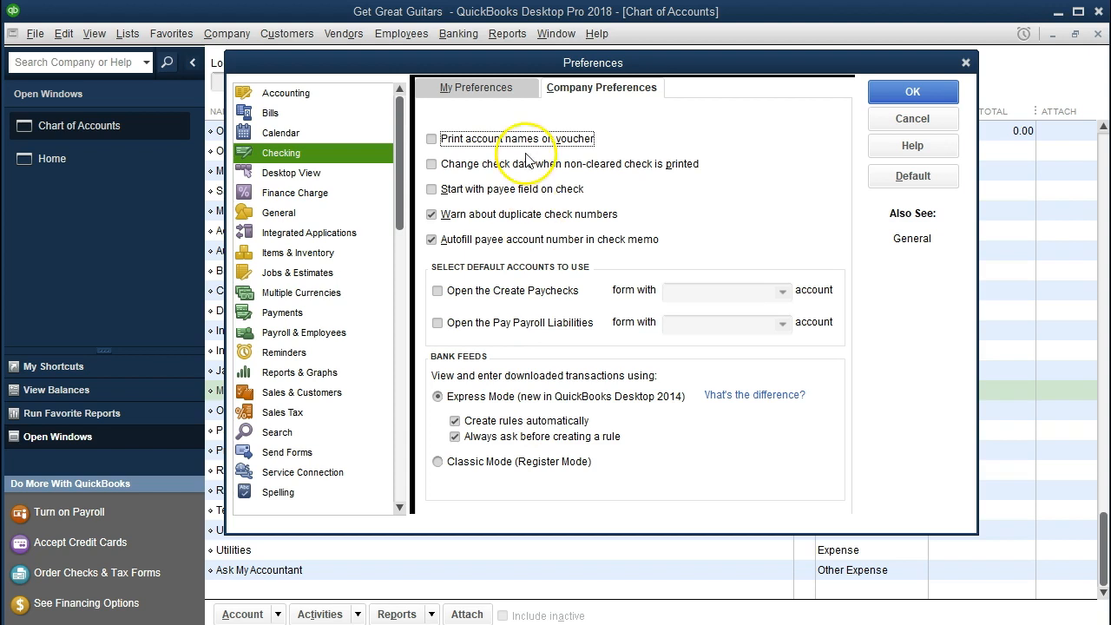
{"action": "left_click", "coordinate": [490, 95]}
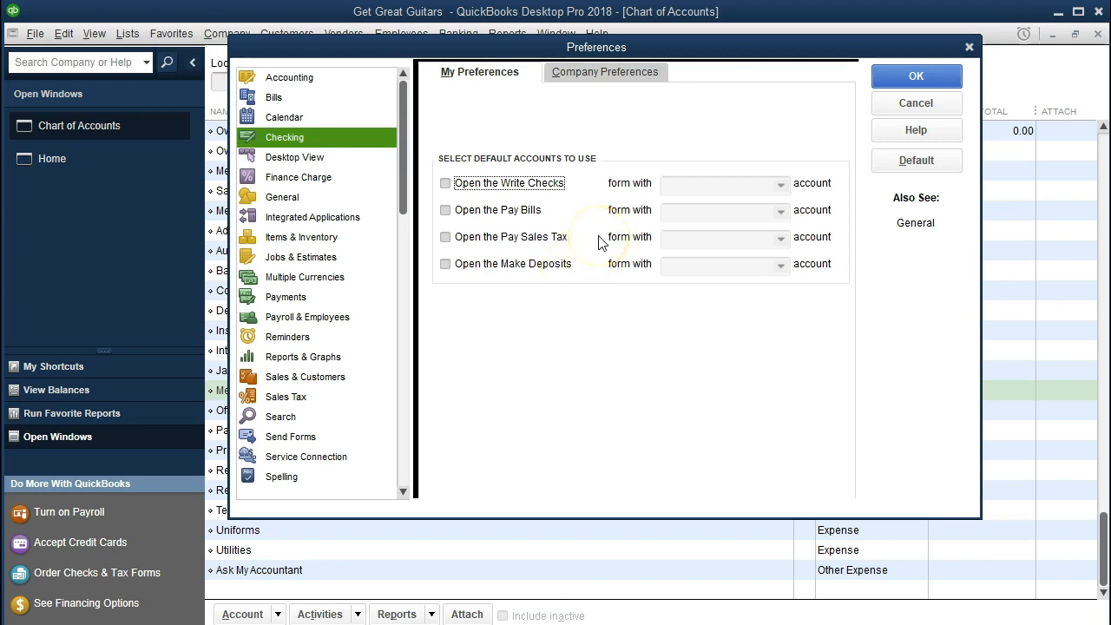
{"action": "left_click", "coordinate": [781, 186]}
{"action": "left_click", "coordinate": [297, 205]}
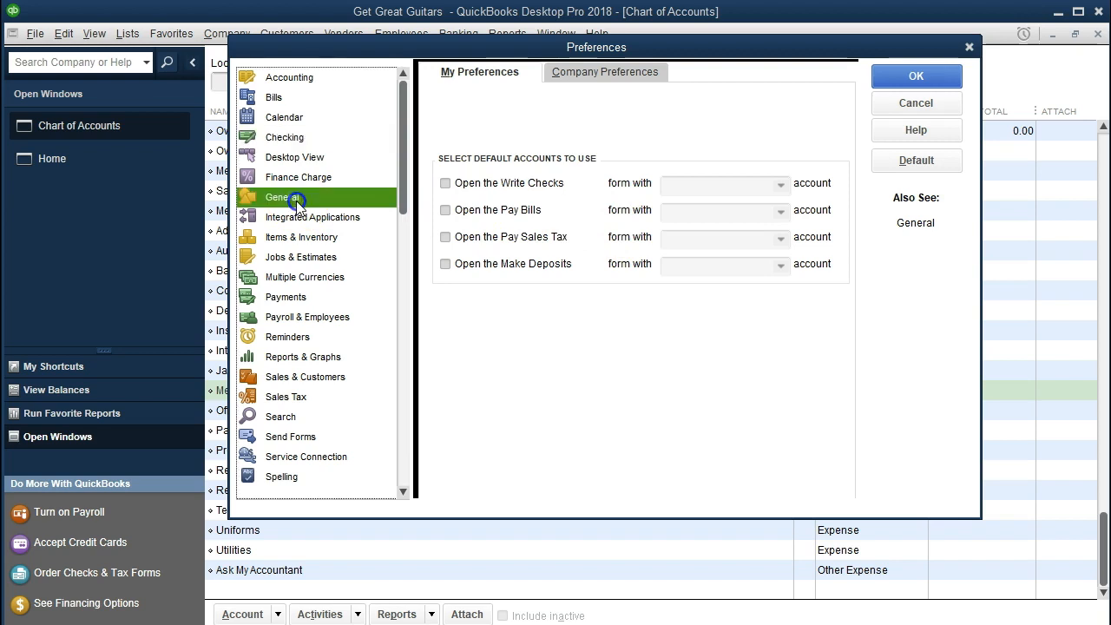
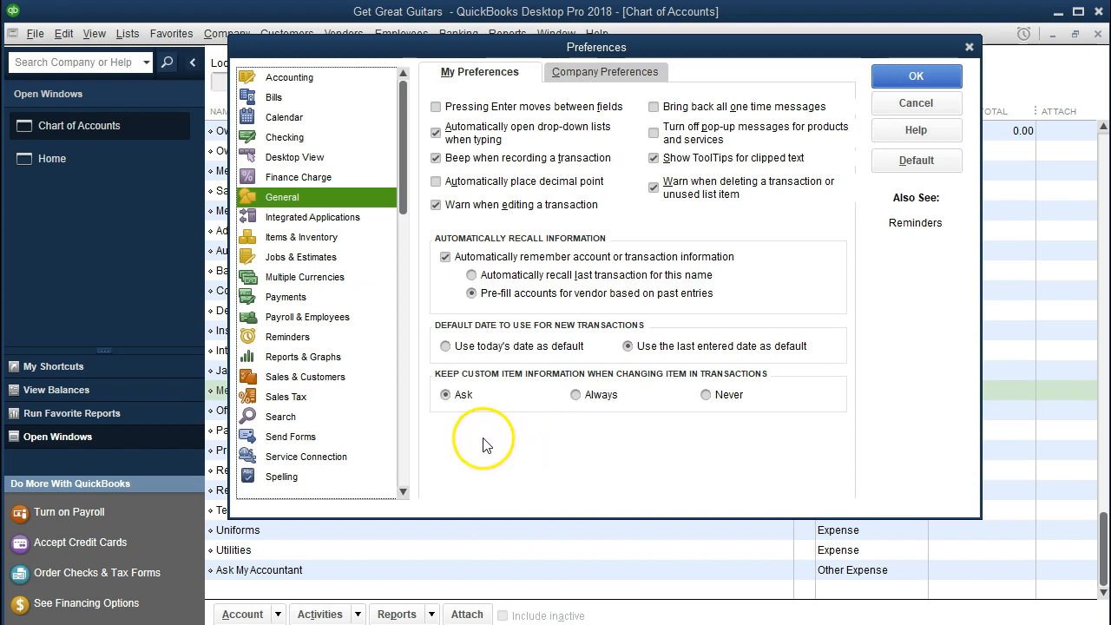
{"action": "left_click", "coordinate": [599, 80]}
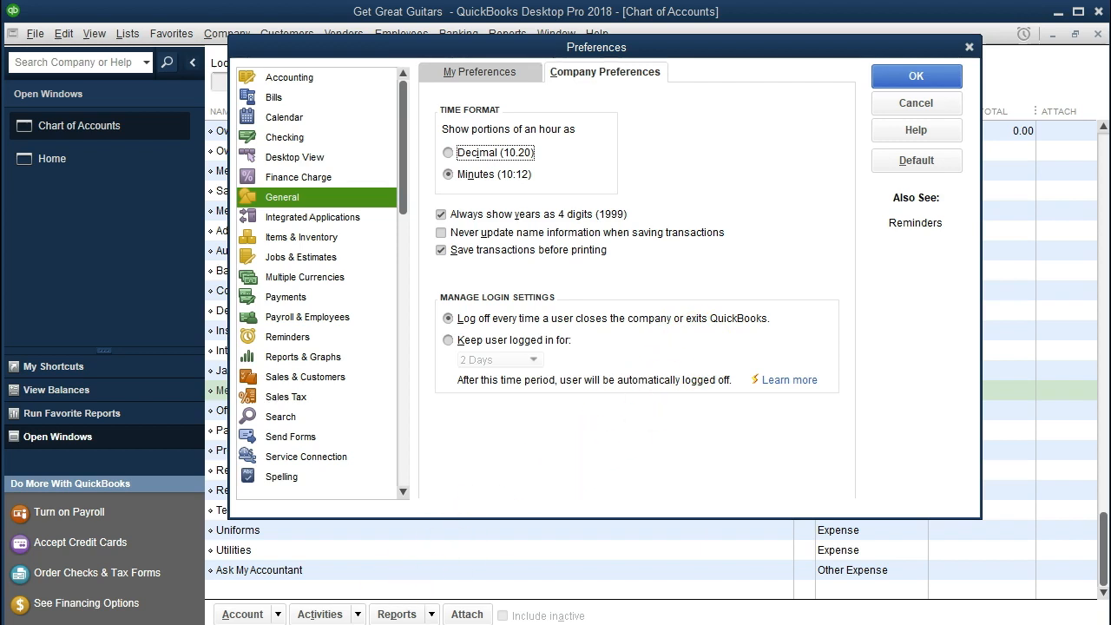
Step: In the Items & Inventory company preferences, activate inventory and purchase orders and save the change
{"action": "left_click", "coordinate": [297, 238]}
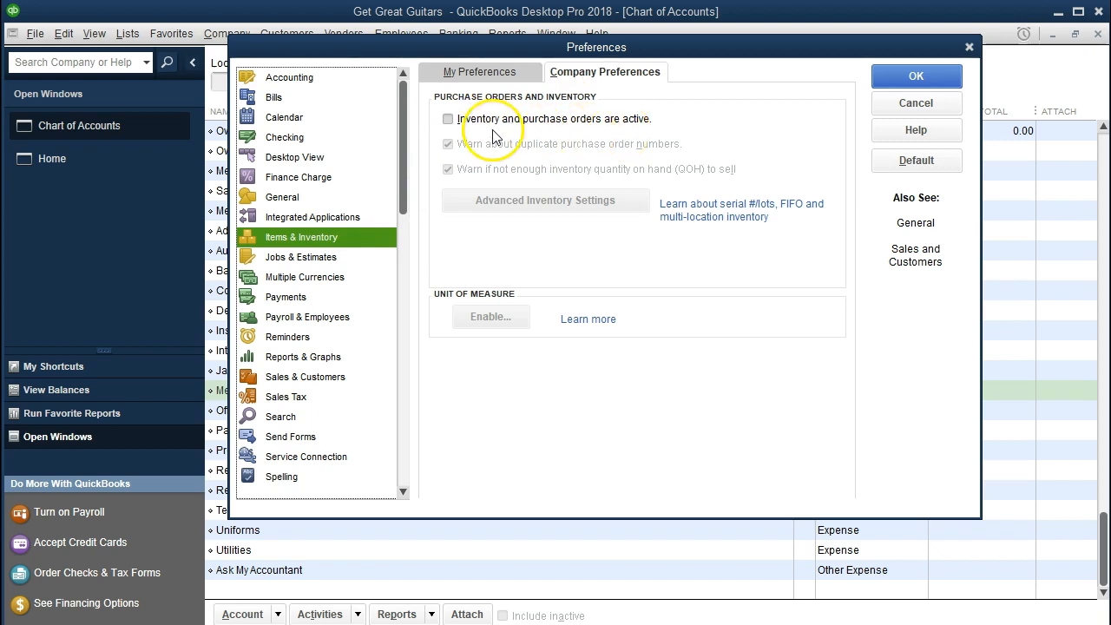
{"action": "left_click", "coordinate": [448, 120]}
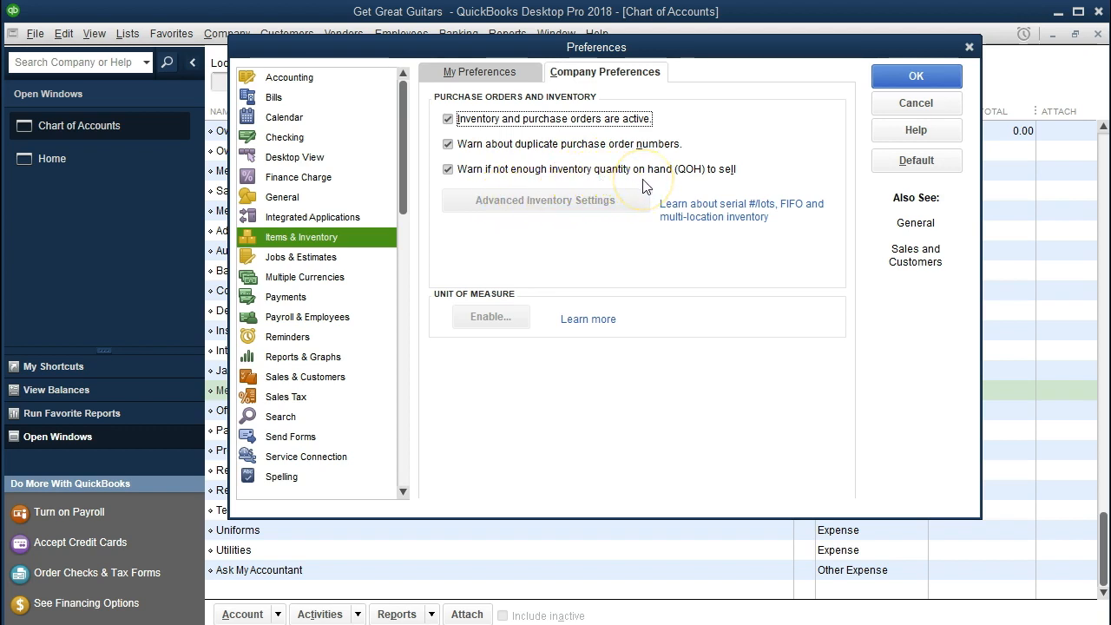
{"action": "left_click", "coordinate": [499, 72]}
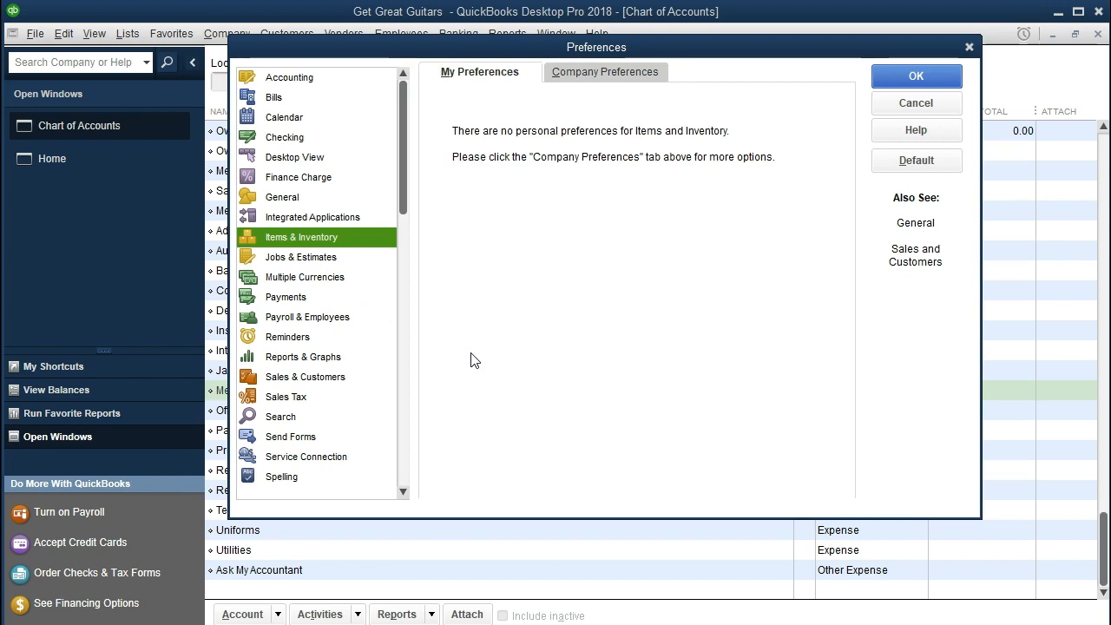
{"action": "left_click", "coordinate": [333, 257]}
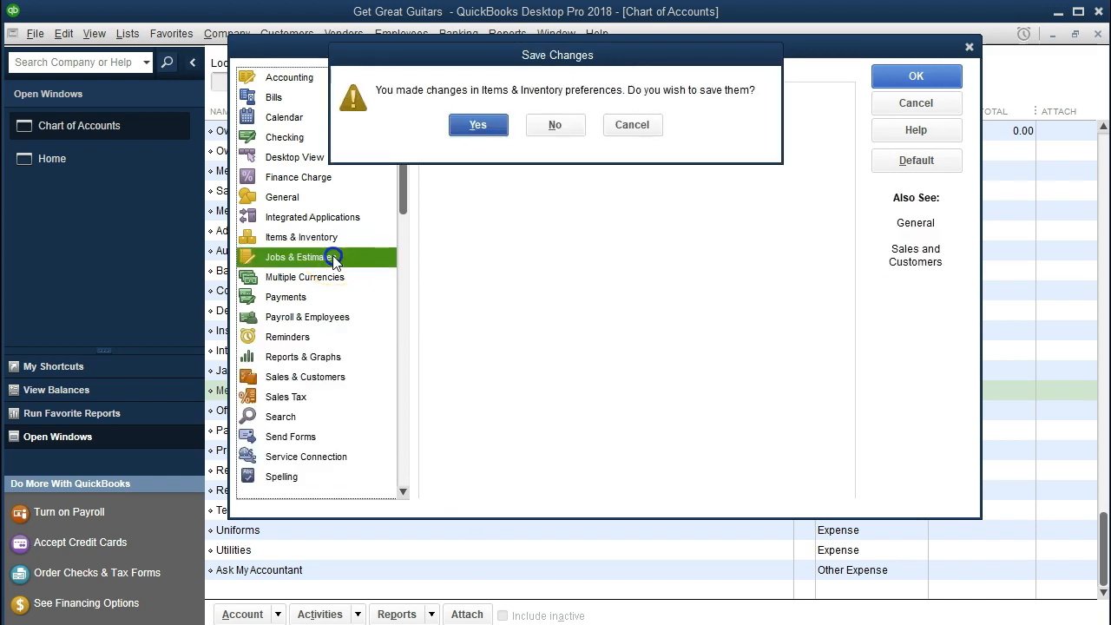
{"action": "left_click", "coordinate": [468, 130]}
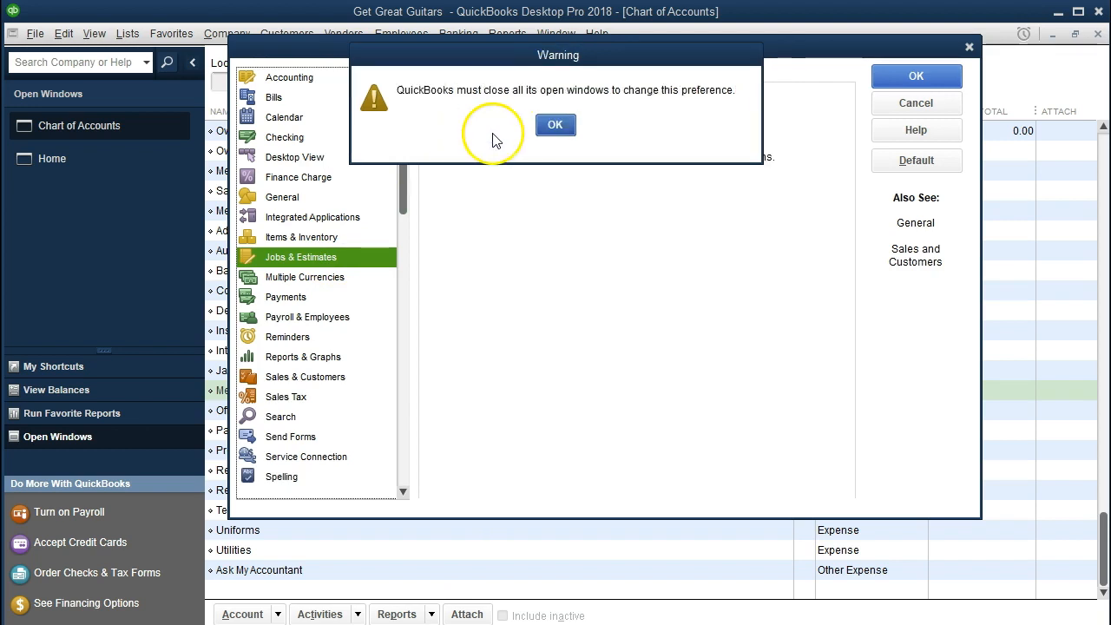
{"action": "left_click", "coordinate": [555, 127]}
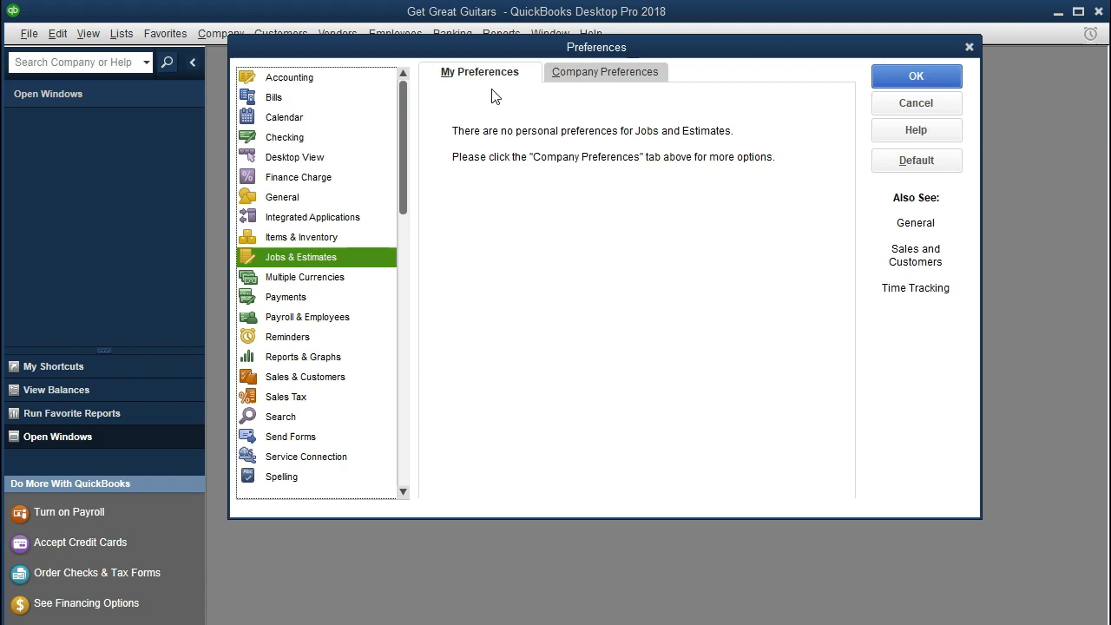
Step: Review the company preferences for Jobs & Estimates and the preferences for Payroll & Employees
{"action": "left_click", "coordinate": [581, 75]}
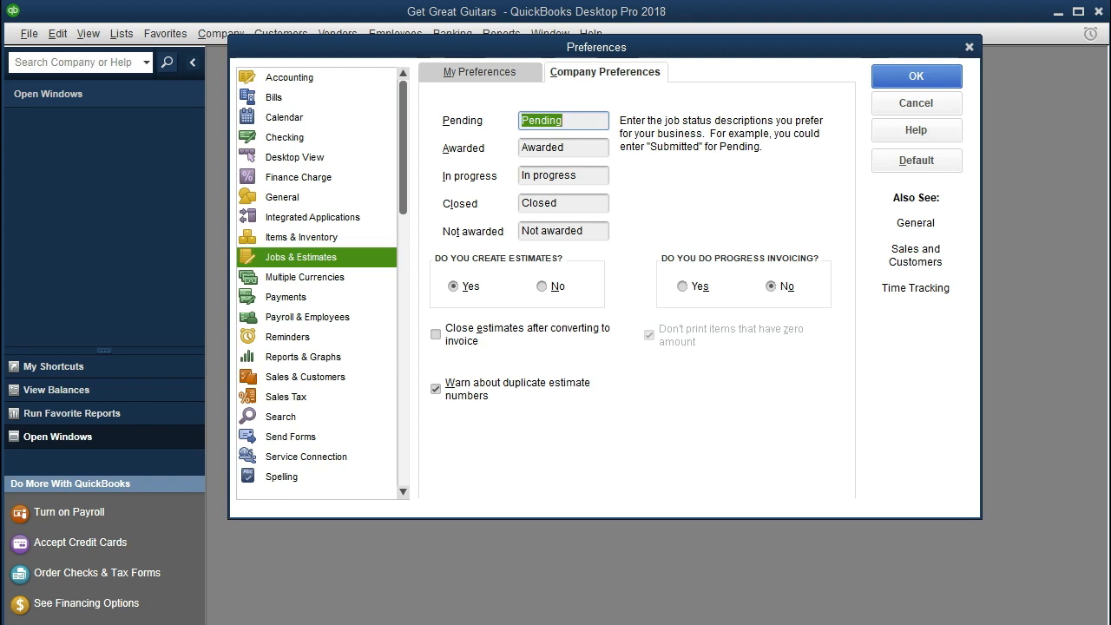
{"action": "left_click", "coordinate": [334, 323]}
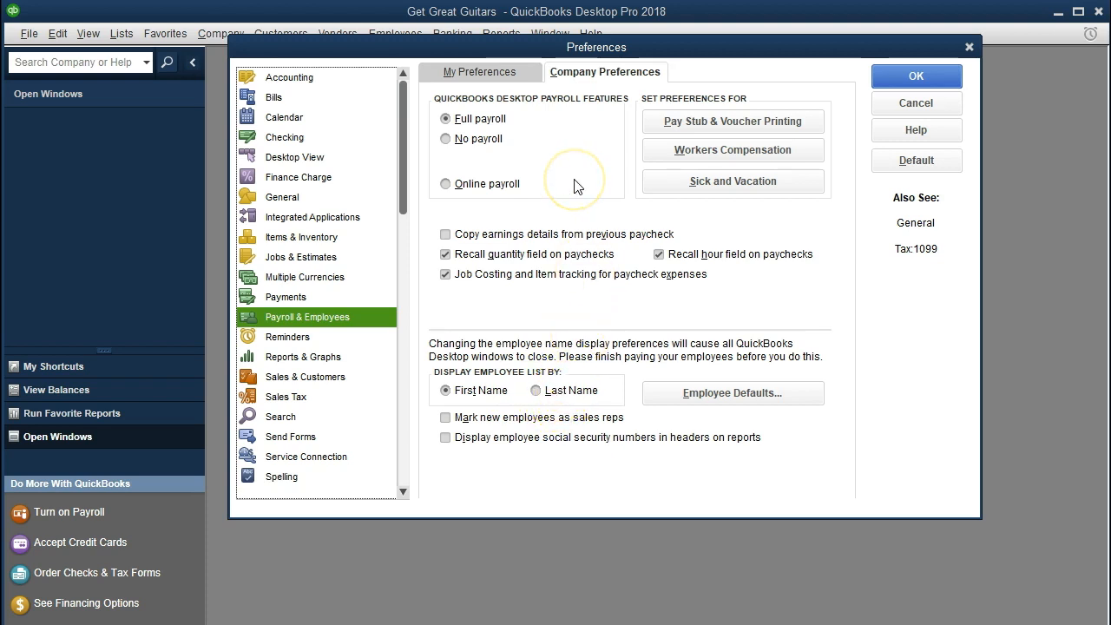
{"action": "left_click", "coordinate": [489, 79]}
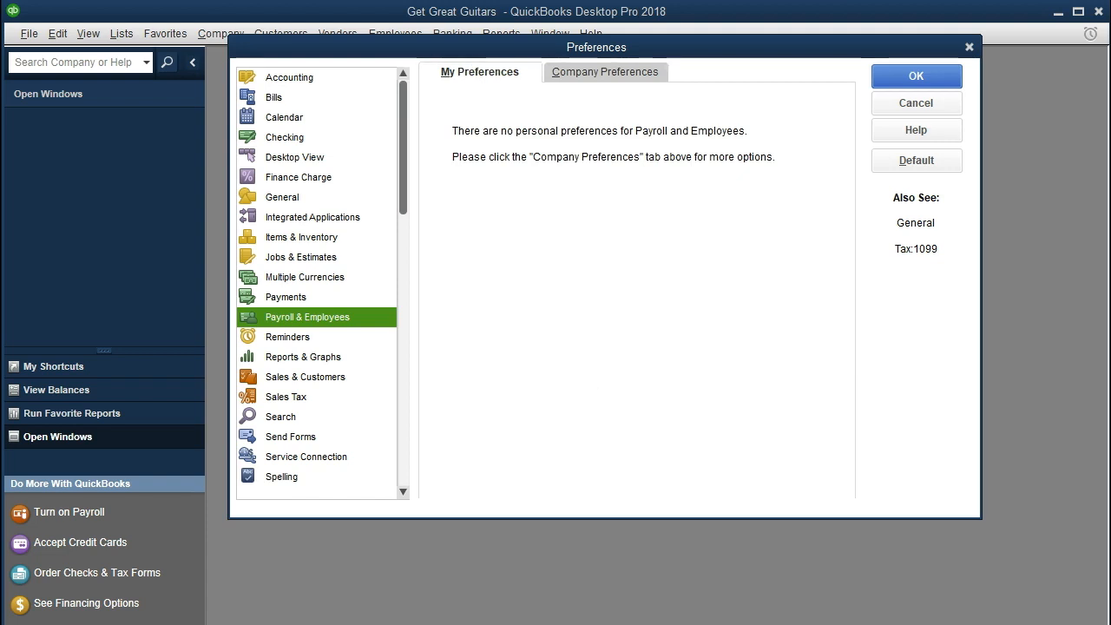
Step: In the Reminders company preferences, set every available reminder from Checks to Print through To Do Notes to Don't Remind Me and save
{"action": "left_click", "coordinate": [287, 338]}
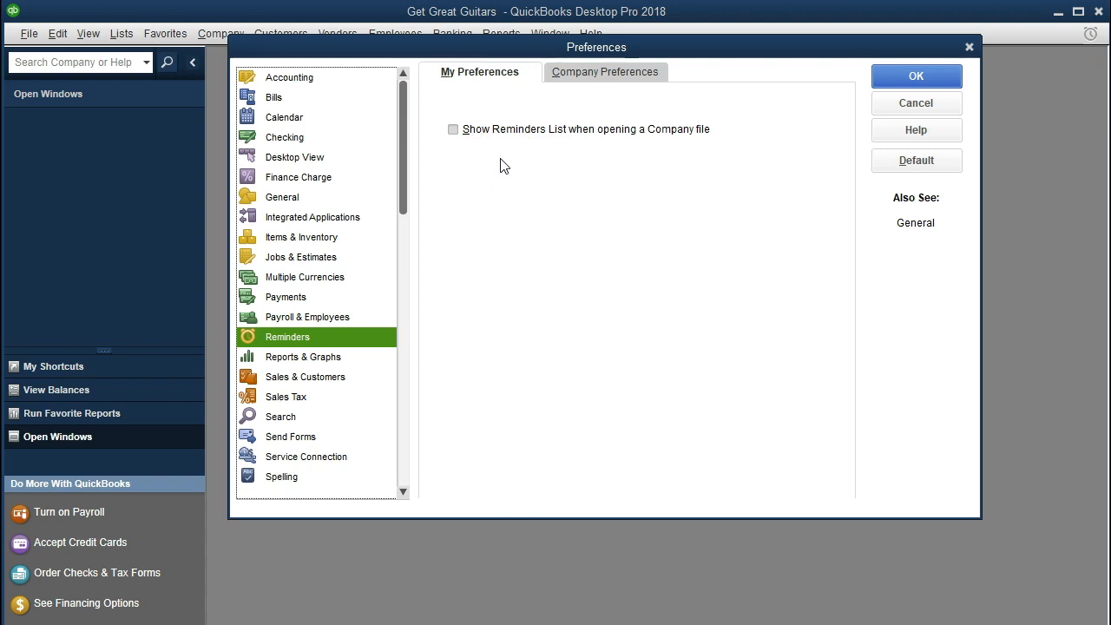
{"action": "left_click", "coordinate": [574, 76]}
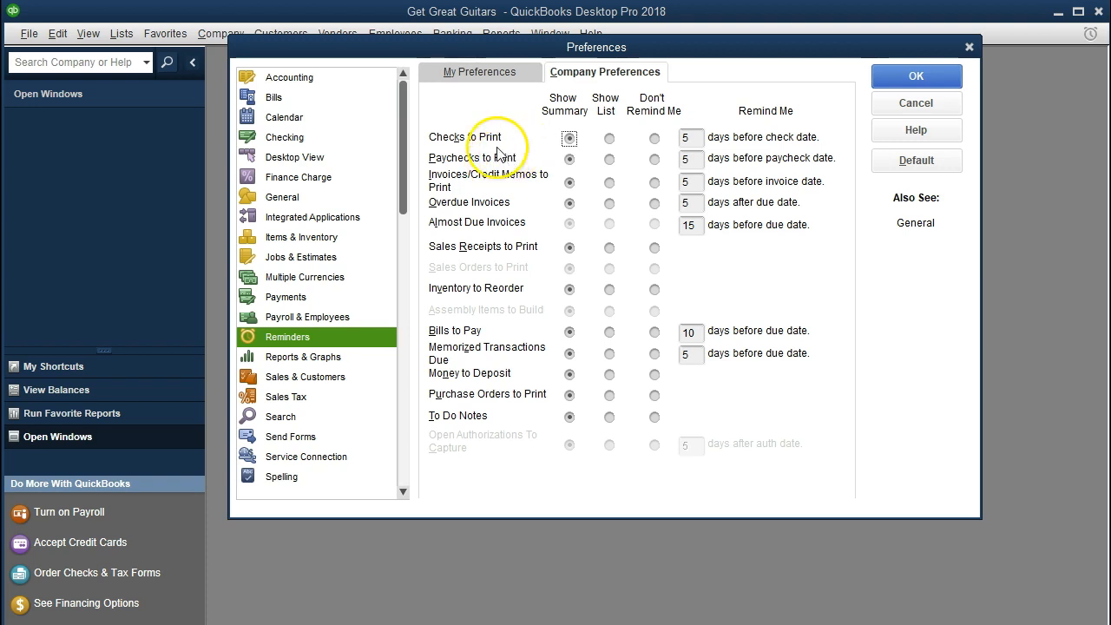
{"action": "left_click", "coordinate": [655, 139]}
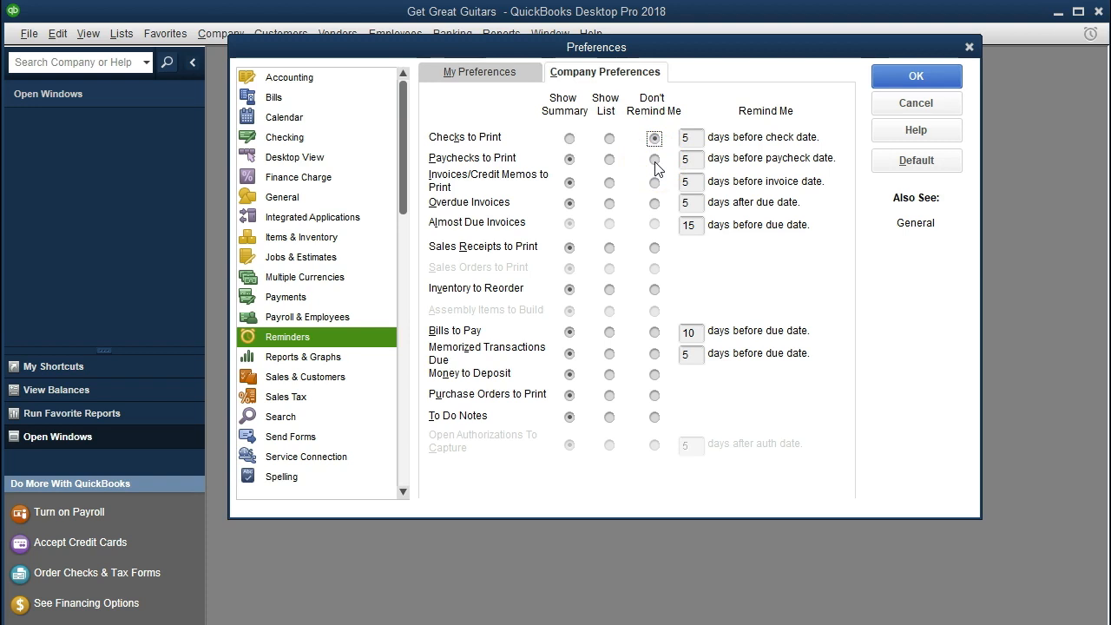
{"action": "left_click", "coordinate": [656, 162]}
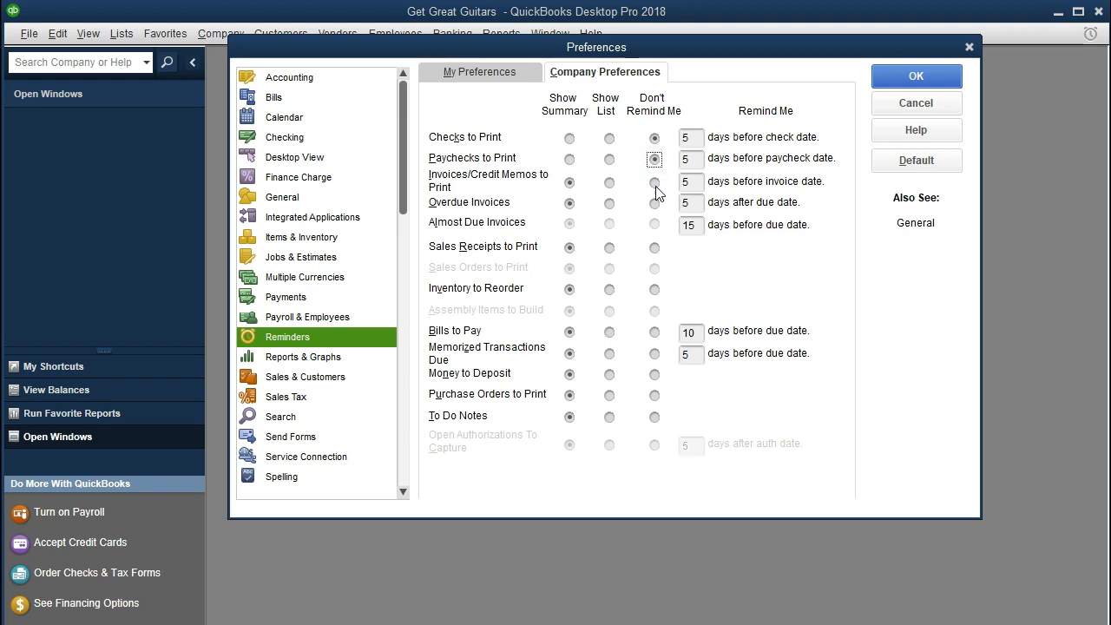
{"action": "left_click", "coordinate": [655, 183]}
{"action": "left_click", "coordinate": [655, 204]}
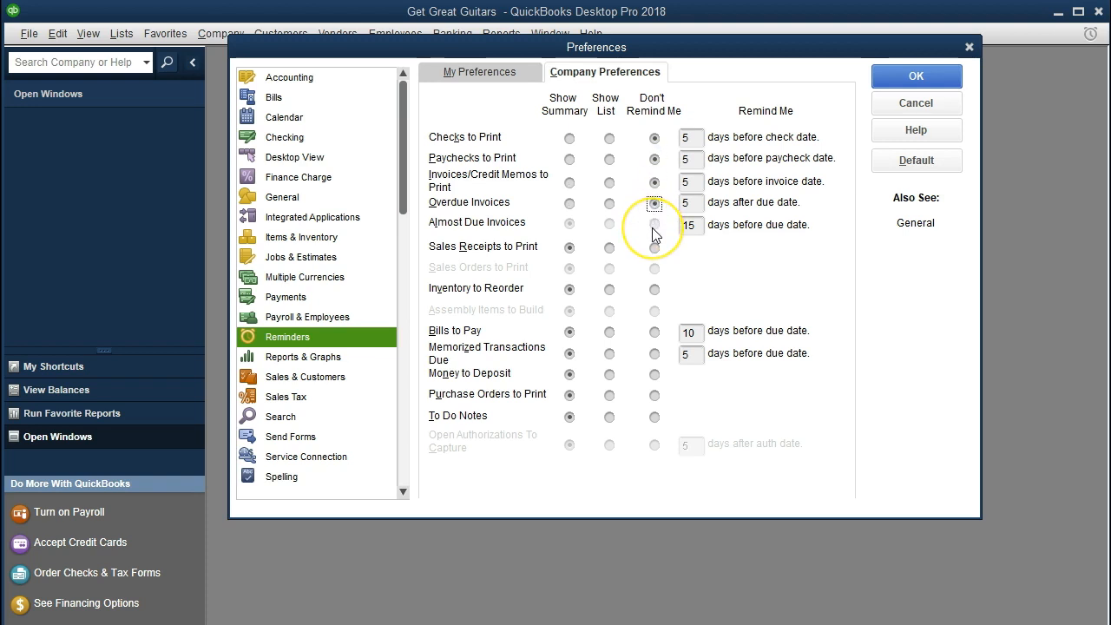
{"action": "left_click", "coordinate": [655, 224]}
{"action": "left_click", "coordinate": [655, 224]}
{"action": "left_click", "coordinate": [654, 248]}
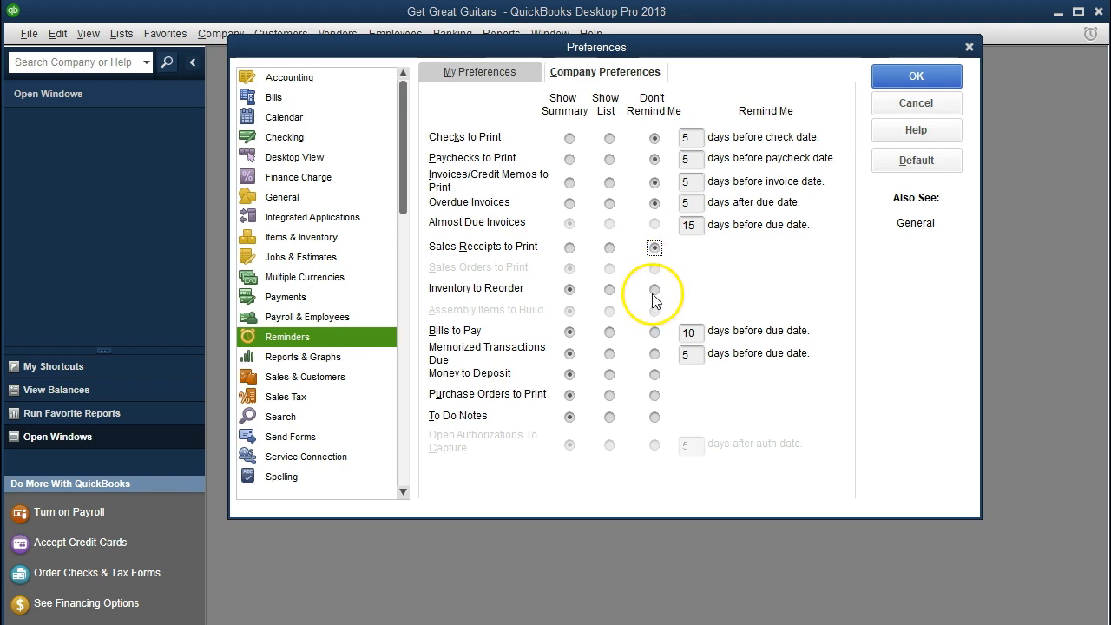
{"action": "left_click", "coordinate": [654, 290]}
{"action": "left_click", "coordinate": [655, 333]}
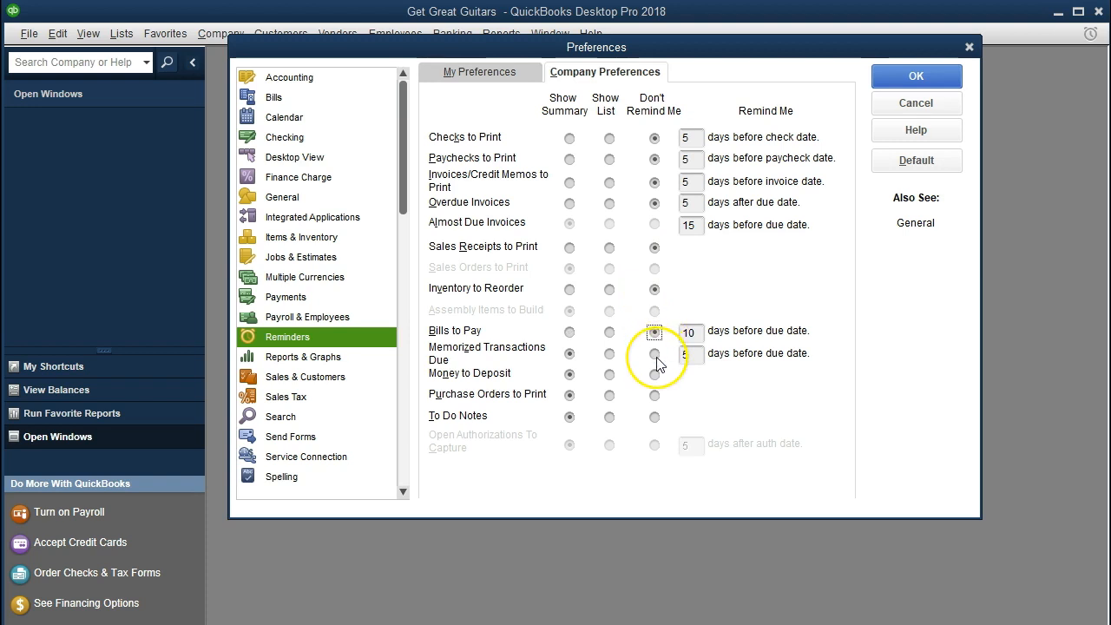
{"action": "left_click", "coordinate": [656, 355]}
{"action": "left_click", "coordinate": [656, 375]}
{"action": "left_click", "coordinate": [655, 396]}
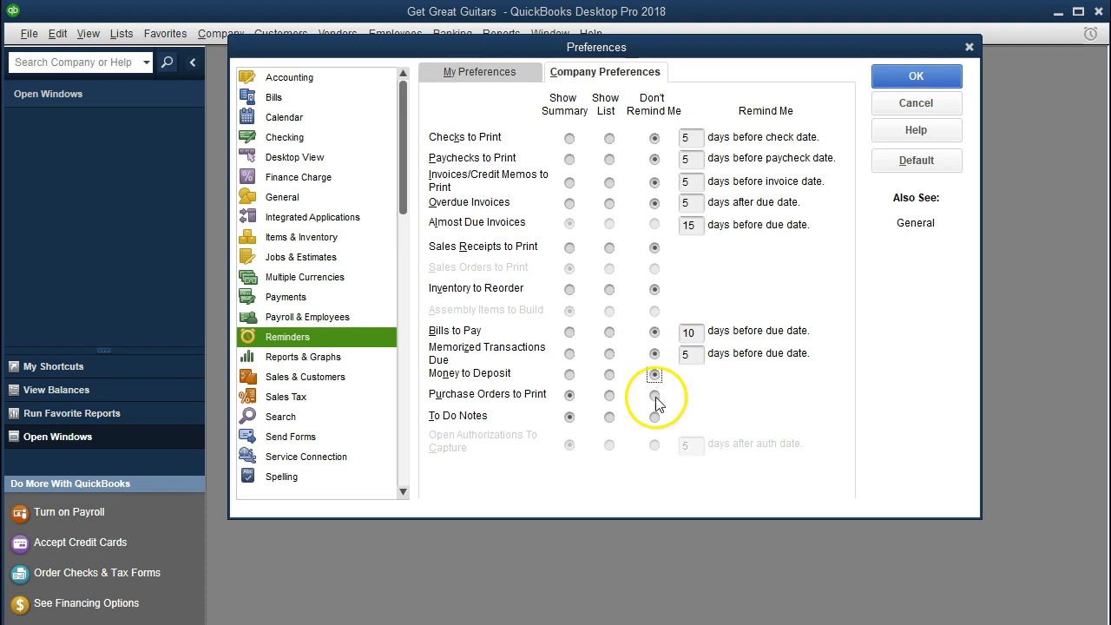
{"action": "left_click", "coordinate": [656, 418]}
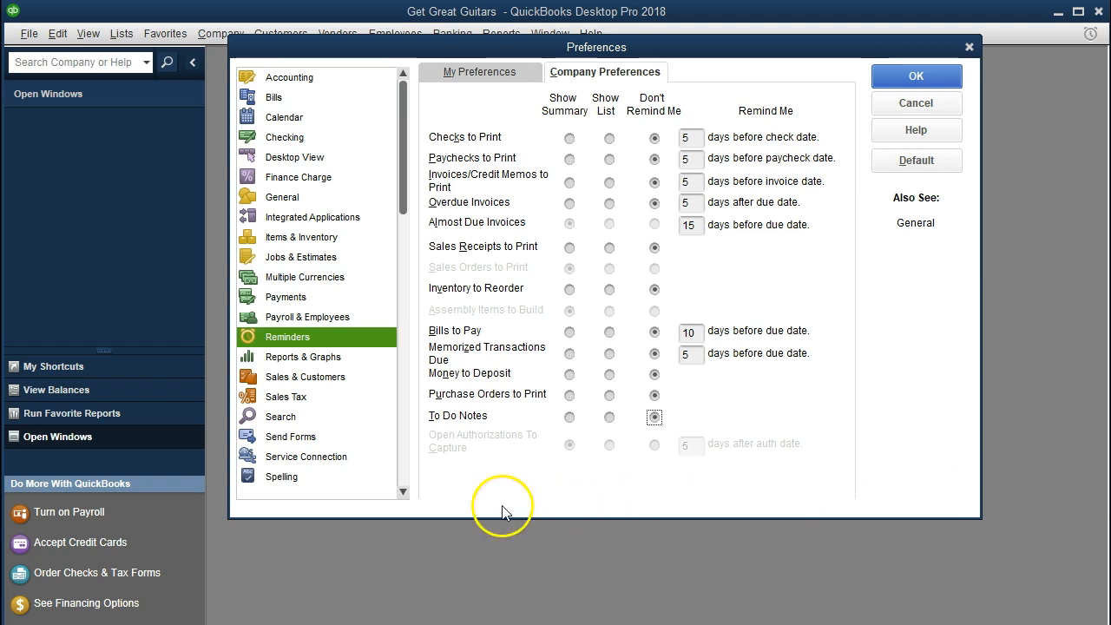
{"action": "left_click", "coordinate": [305, 357]}
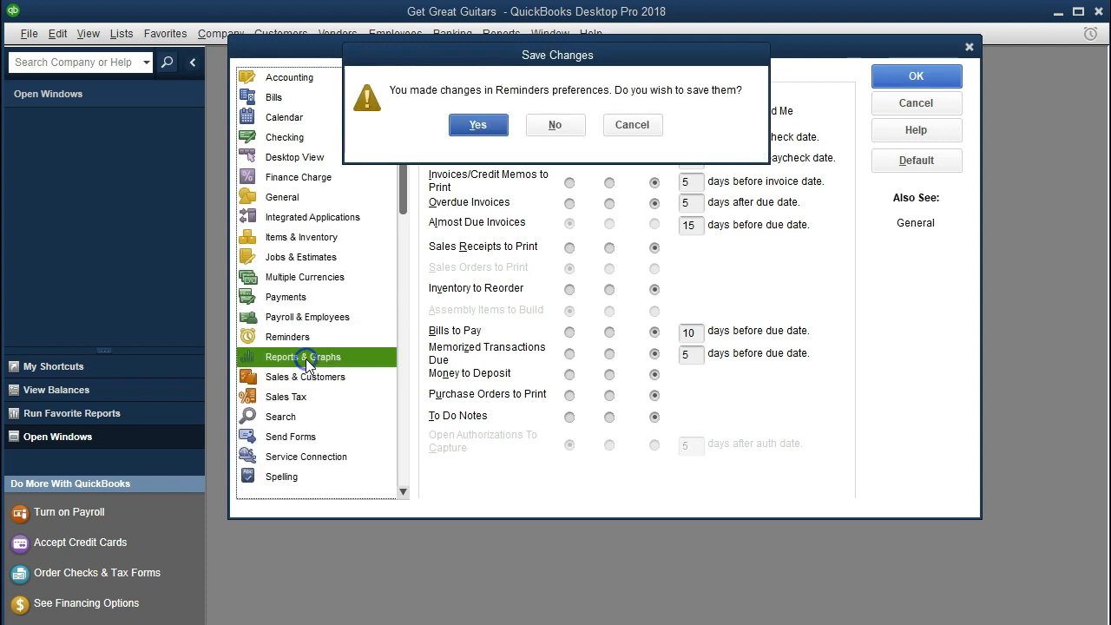
{"action": "left_click", "coordinate": [477, 124]}
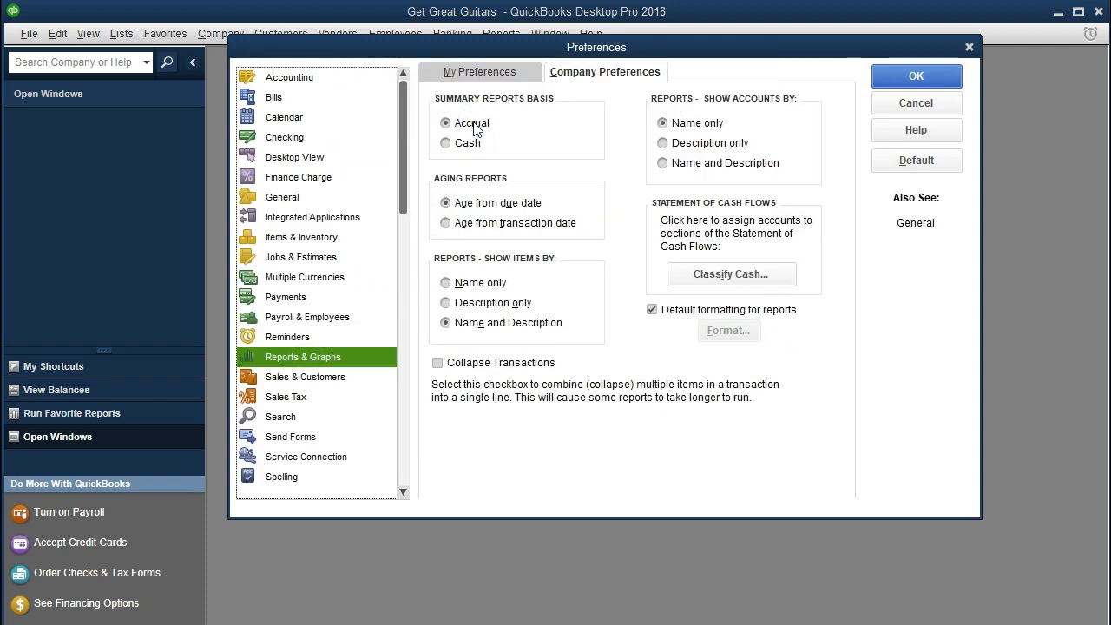
Step: In the personal Reports & Graphs preferences, set reports and graphs to refresh automatically and save the change
{"action": "left_click", "coordinate": [479, 73]}
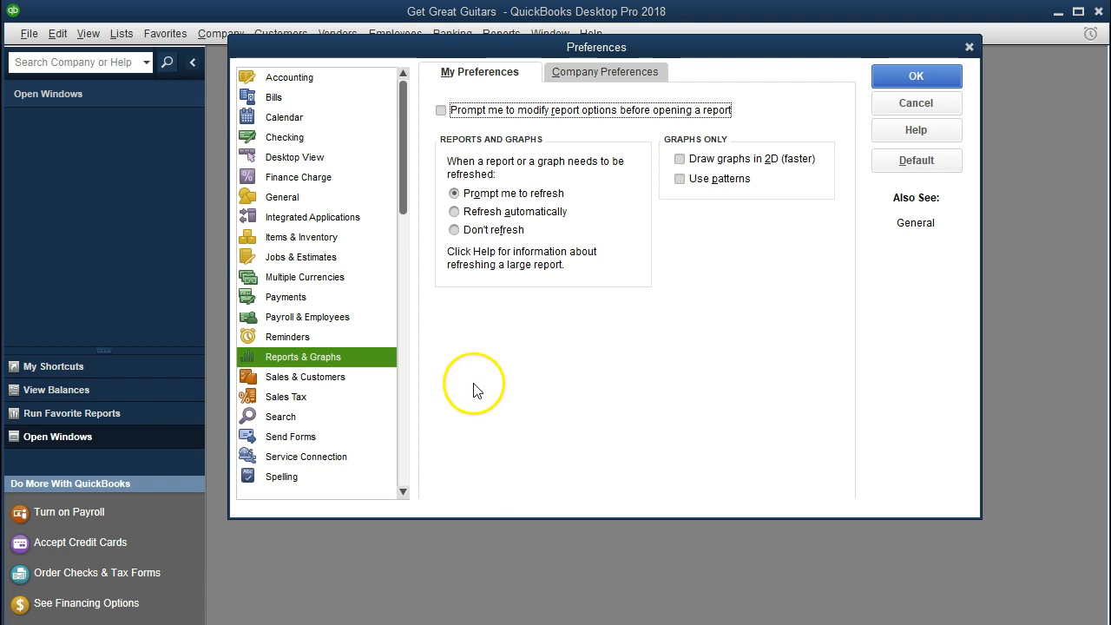
{"action": "left_click", "coordinate": [453, 213]}
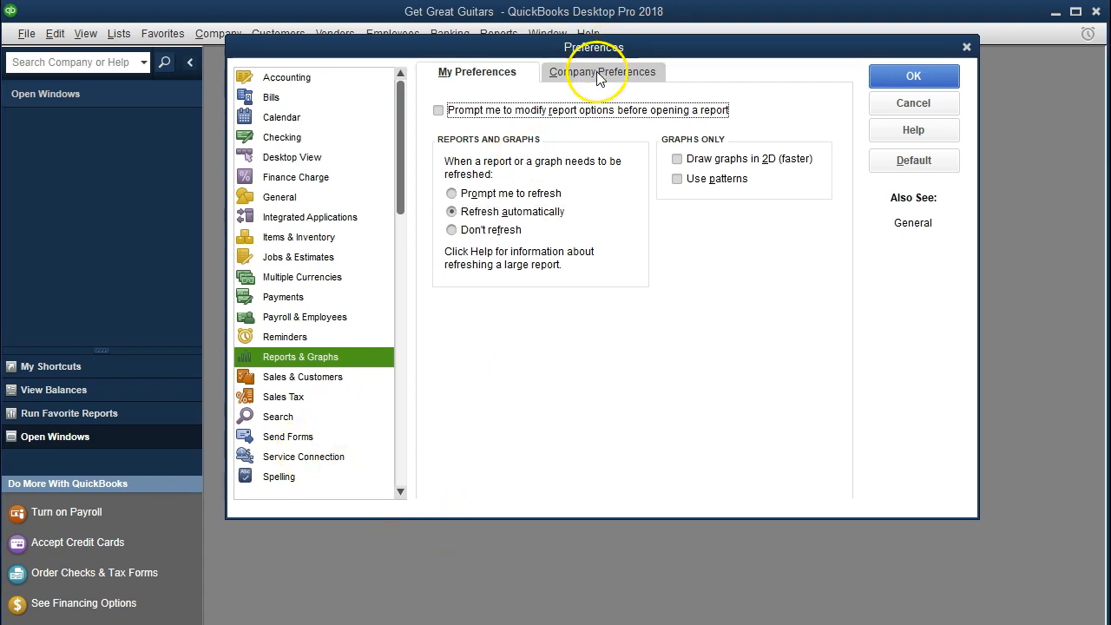
{"action": "left_click", "coordinate": [622, 78]}
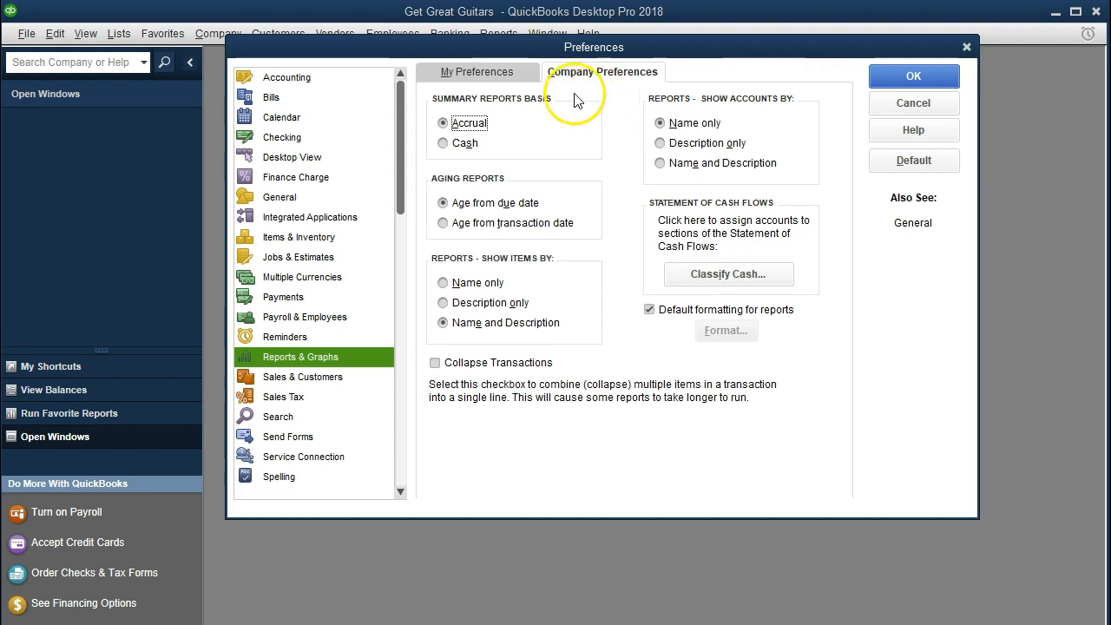
{"action": "left_click", "coordinate": [499, 77]}
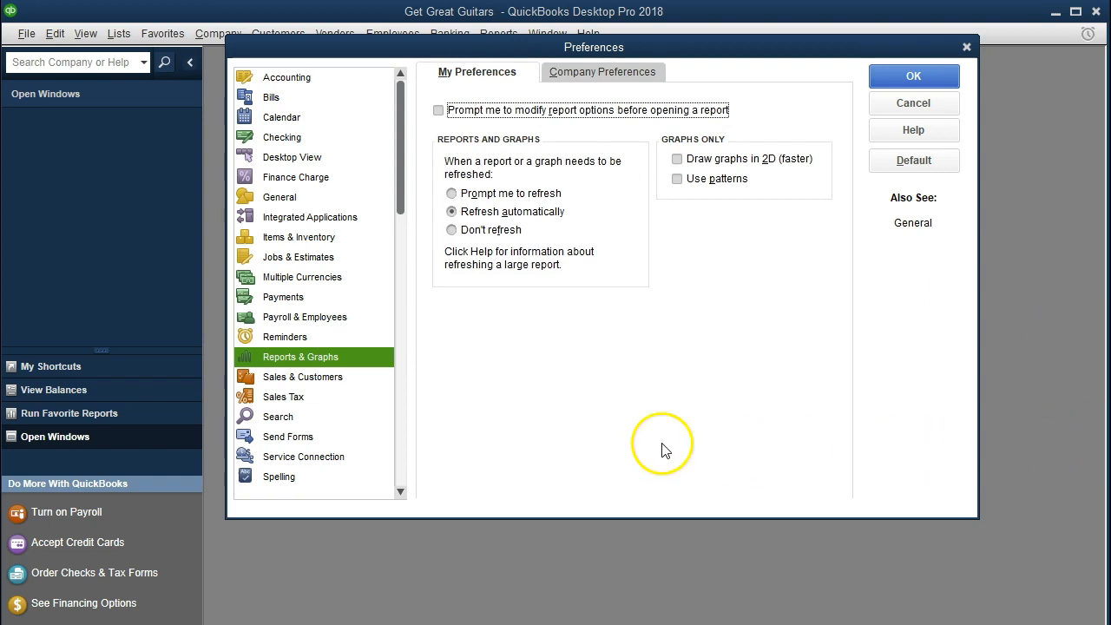
{"action": "left_click", "coordinate": [300, 402]}
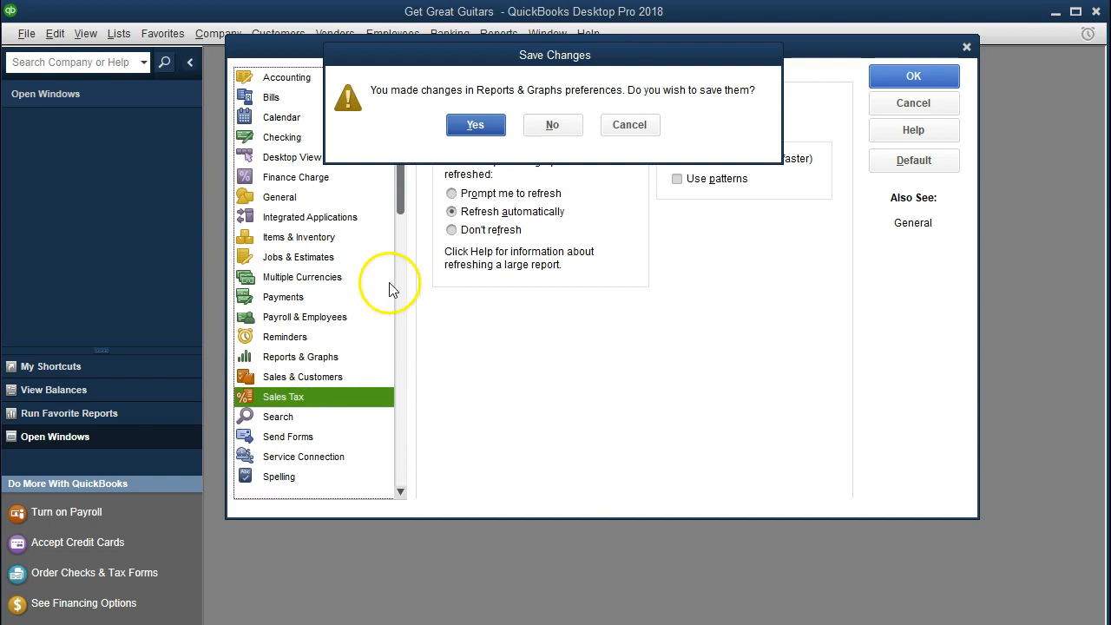
{"action": "left_click", "coordinate": [475, 126]}
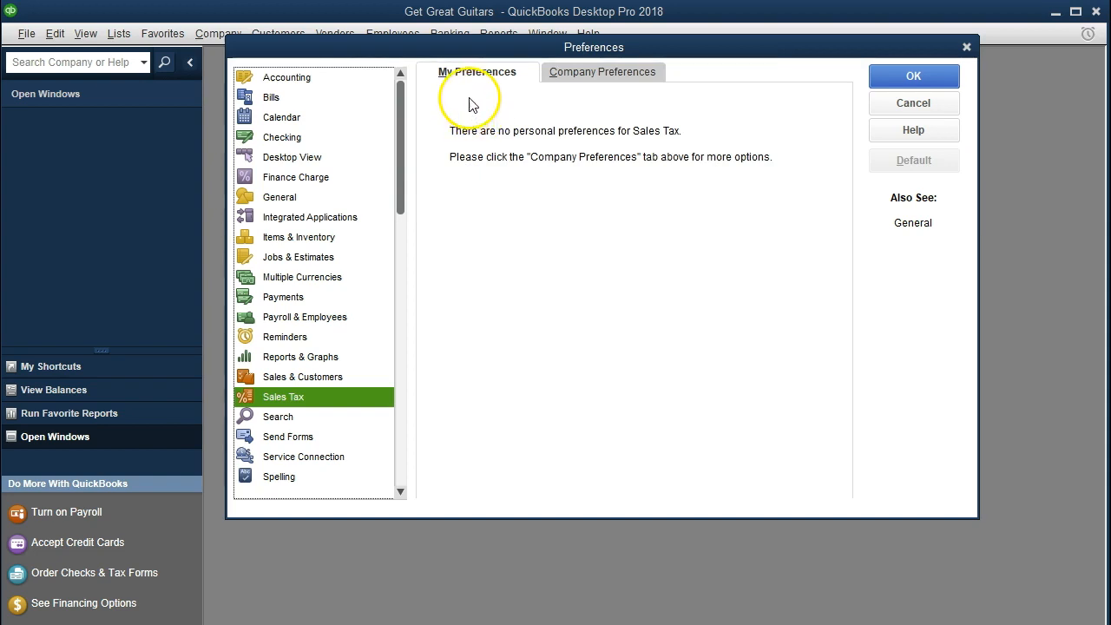
Step: Turn on sales tax in the company preferences and define a Sales Tax Item with name and description Sales Tax and a 5.0% rate
{"action": "left_click", "coordinate": [598, 80]}
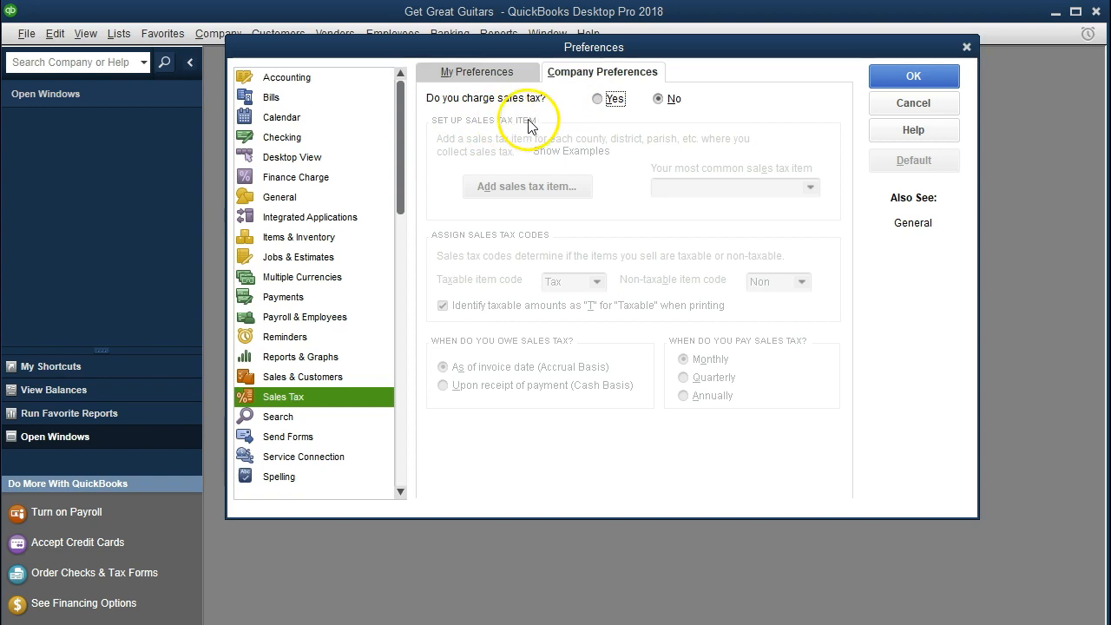
{"action": "left_click", "coordinate": [595, 99]}
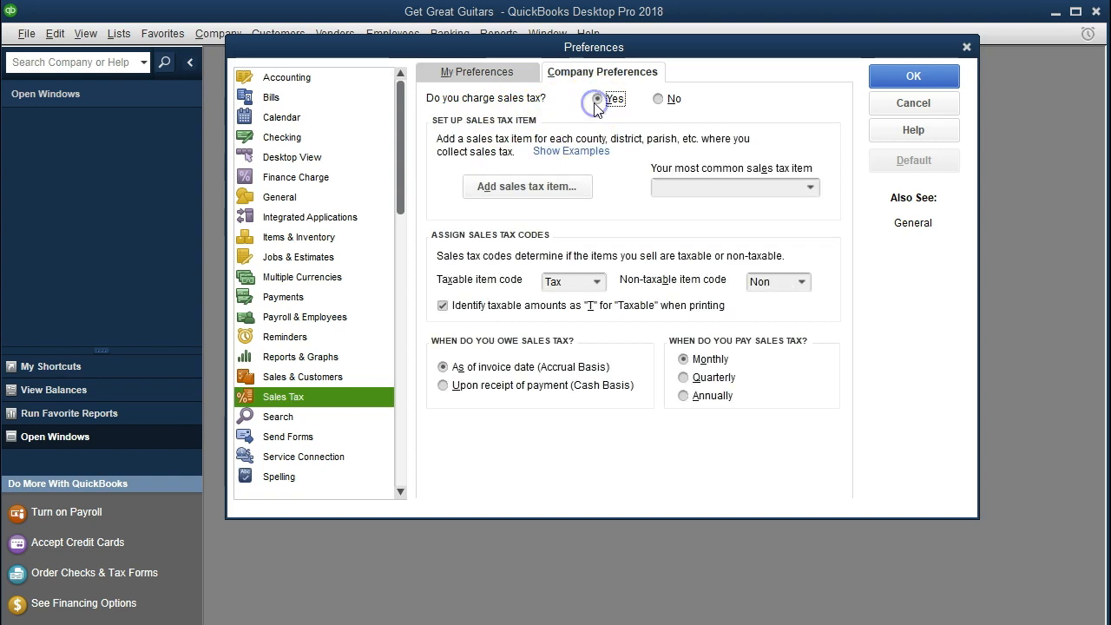
{"action": "left_click", "coordinate": [568, 186]}
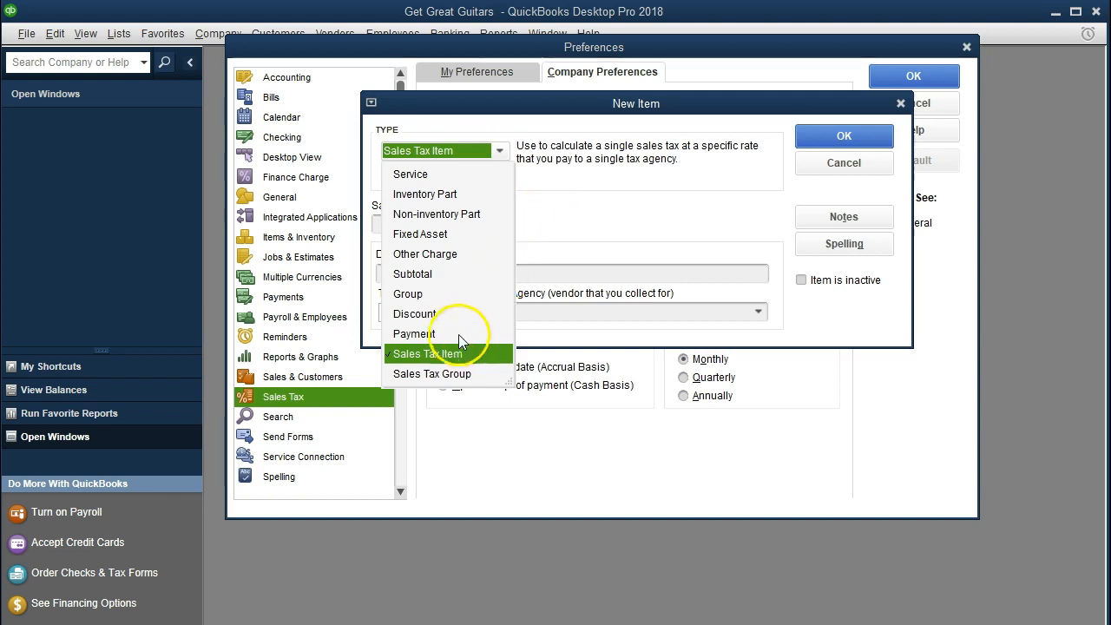
{"action": "left_click", "coordinate": [427, 353]}
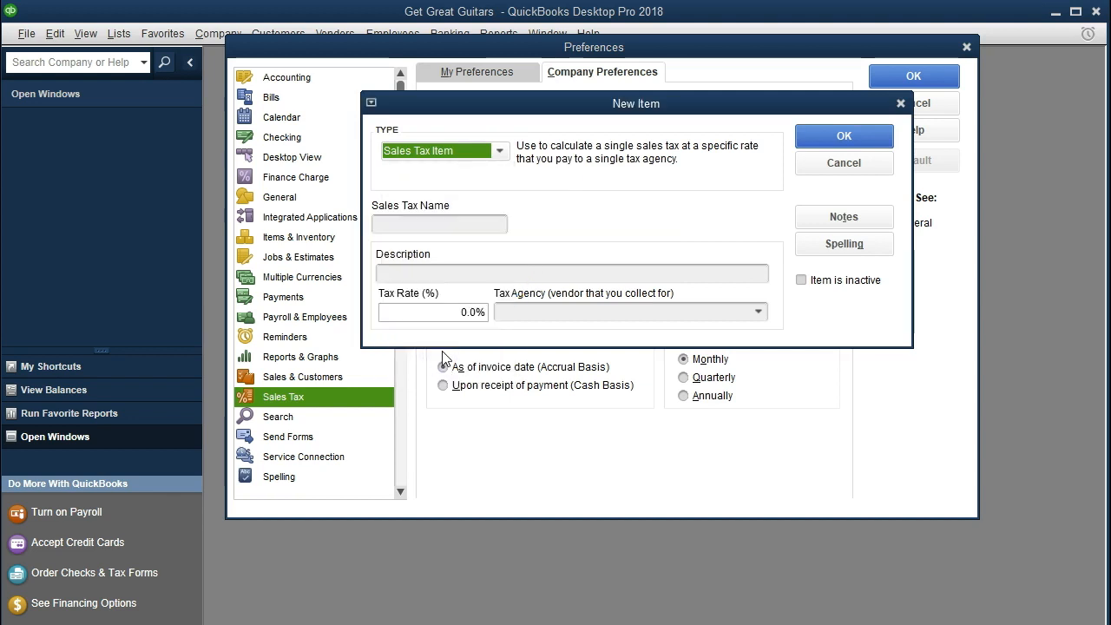
{"action": "left_click", "coordinate": [449, 338]}
{"action": "left_click", "coordinate": [433, 224]}
{"action": "left_click", "coordinate": [433, 310]}
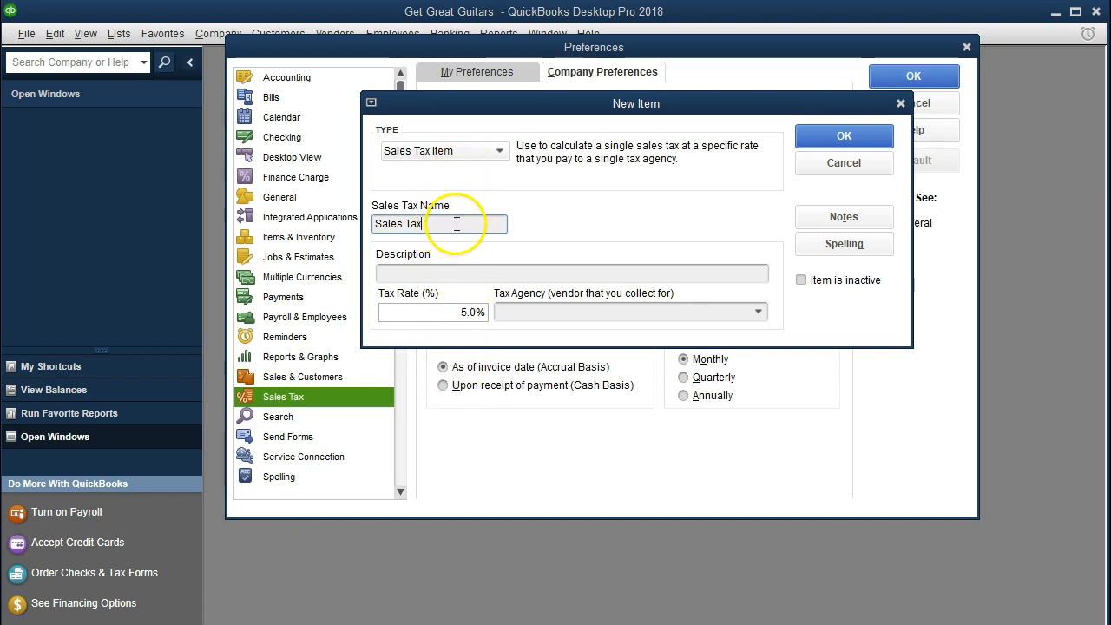
{"action": "left_click", "coordinate": [443, 310]}
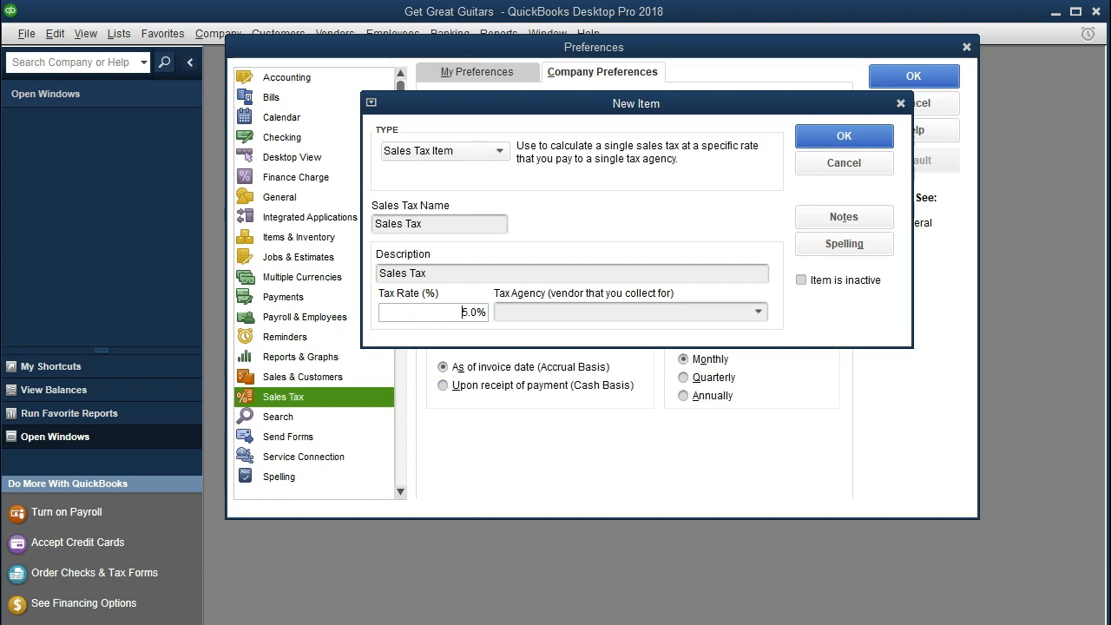
Step: Create the vendor NY State Stales Tax as the item's tax agency and save the new sales tax item
{"action": "left_click", "coordinate": [652, 309]}
{"action": "left_click", "coordinate": [762, 310]}
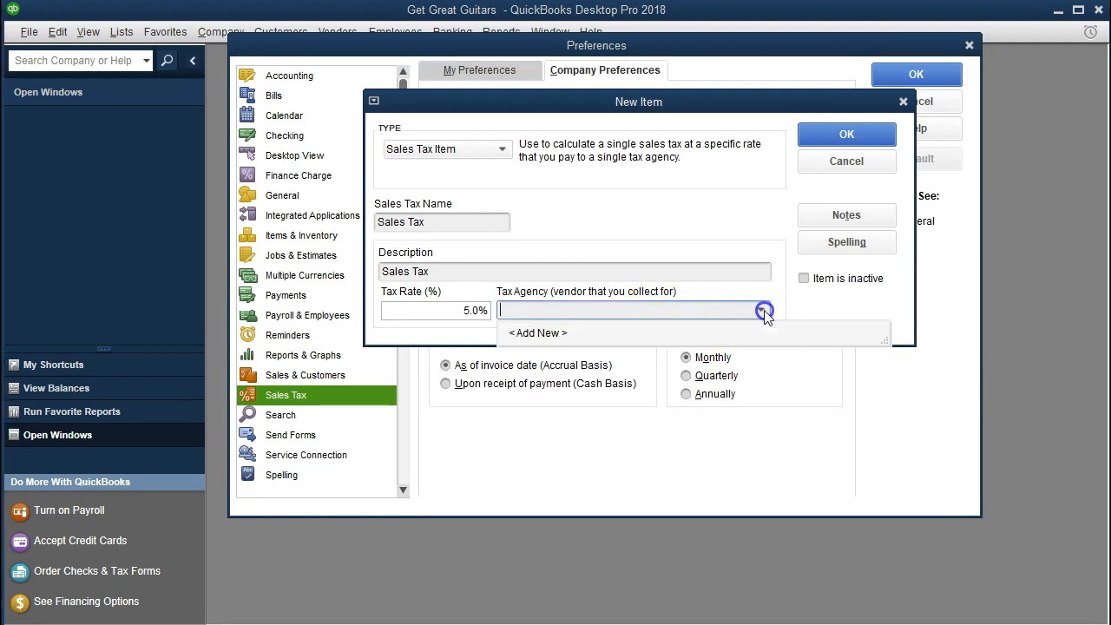
{"action": "left_click", "coordinate": [562, 334]}
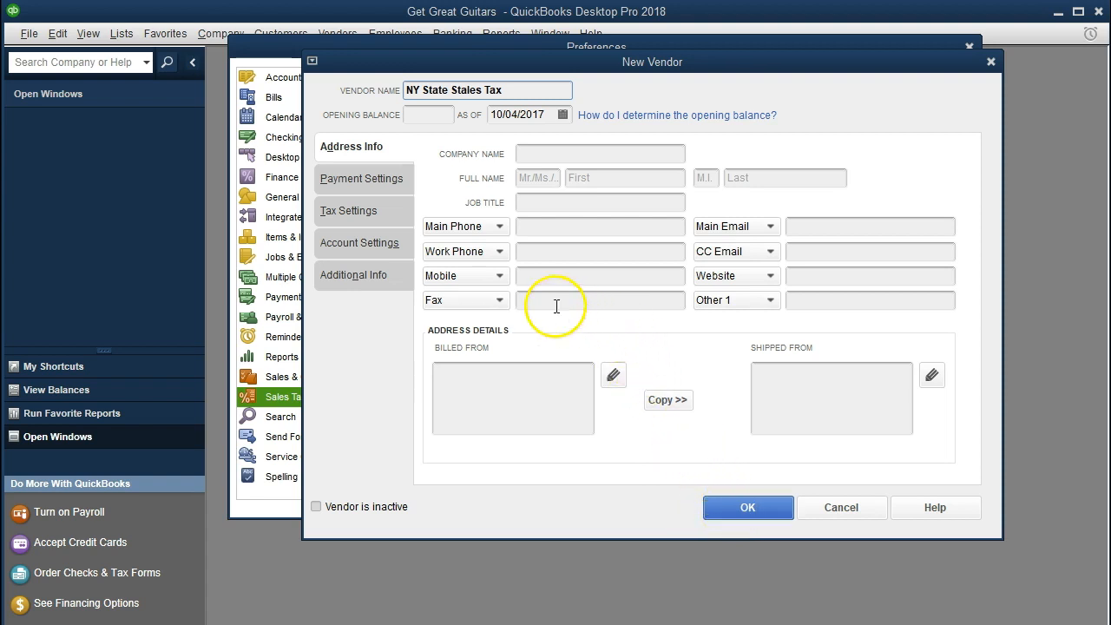
{"action": "left_click", "coordinate": [371, 181]}
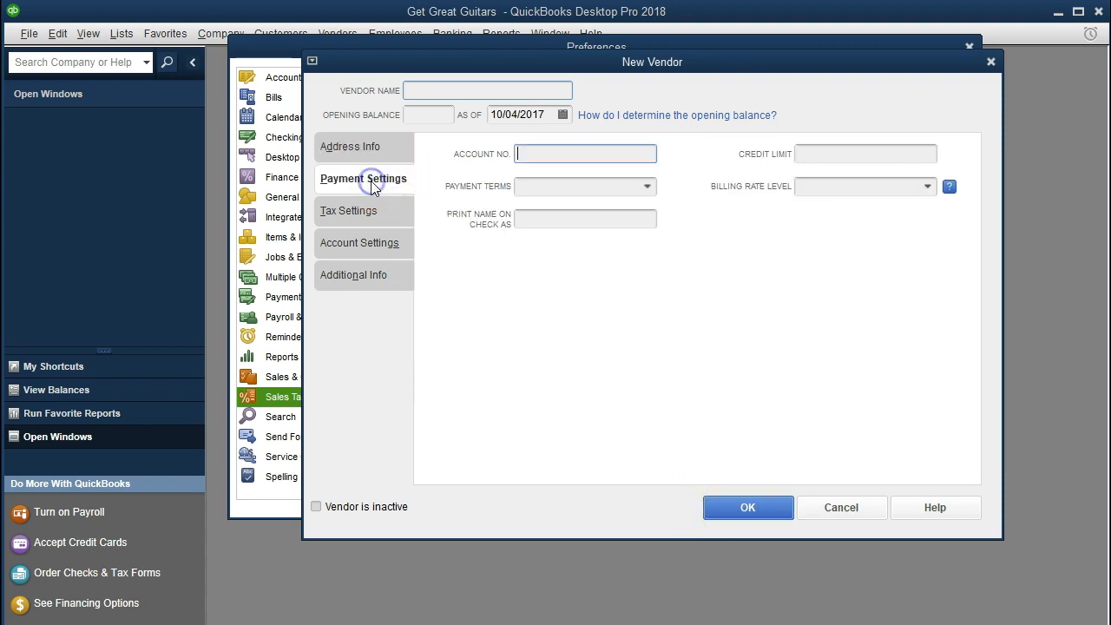
{"action": "left_click", "coordinate": [360, 211]}
{"action": "left_click", "coordinate": [353, 245]}
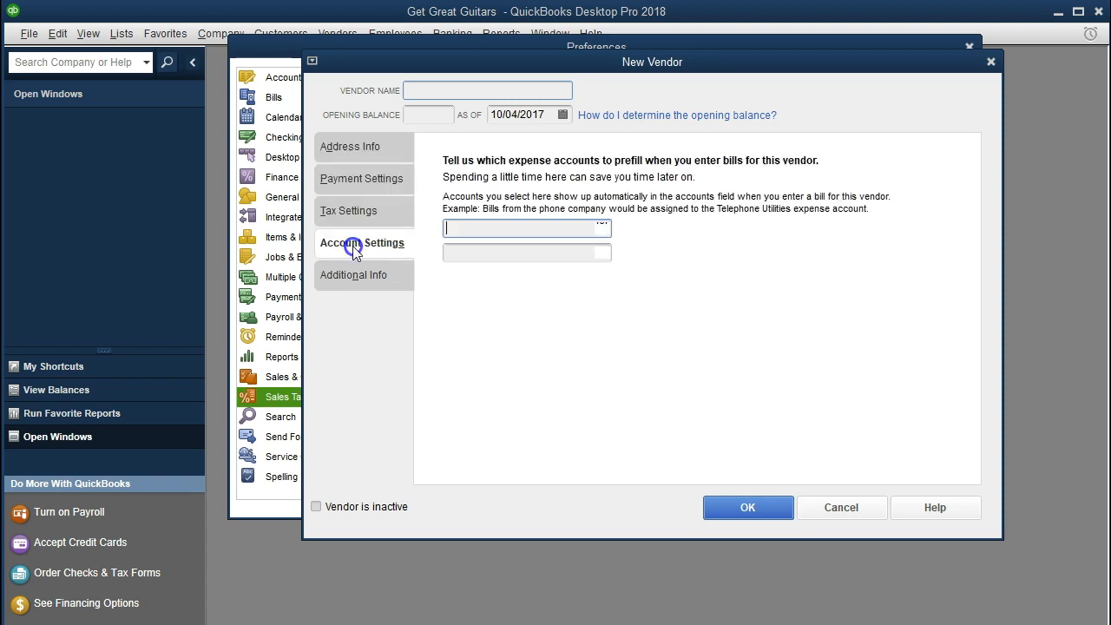
{"action": "left_click", "coordinate": [357, 280]}
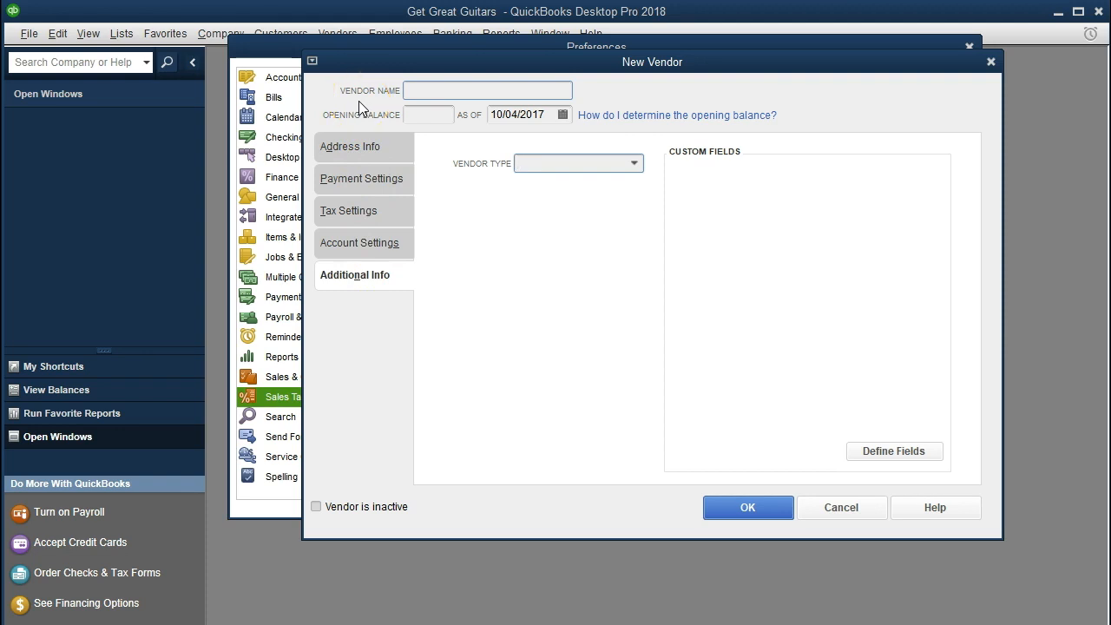
{"action": "left_click", "coordinate": [712, 508]}
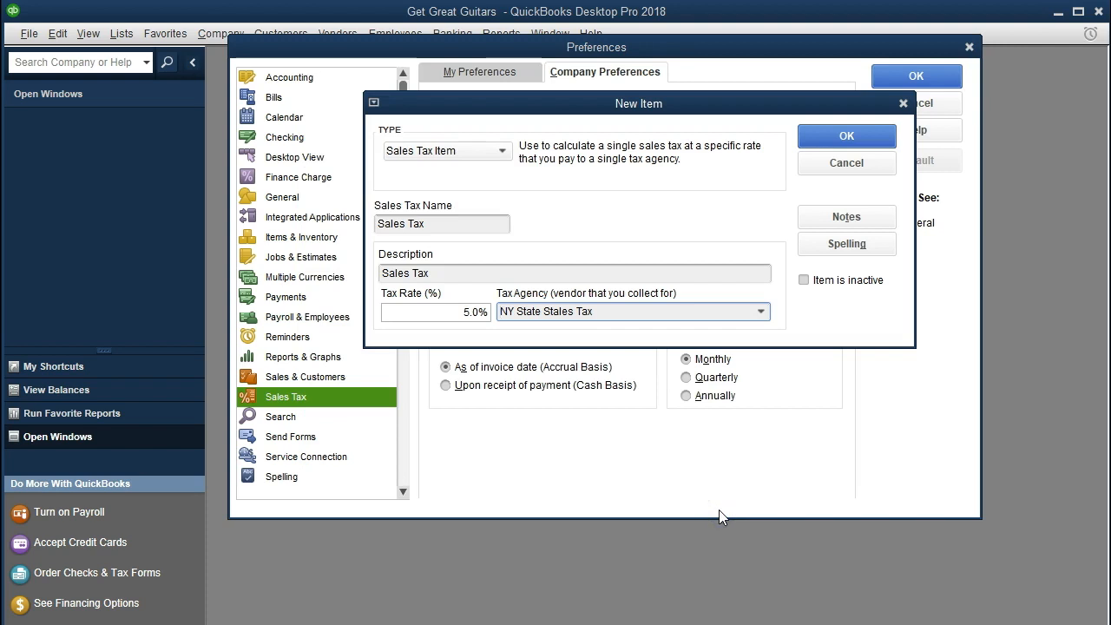
{"action": "left_click", "coordinate": [835, 139]}
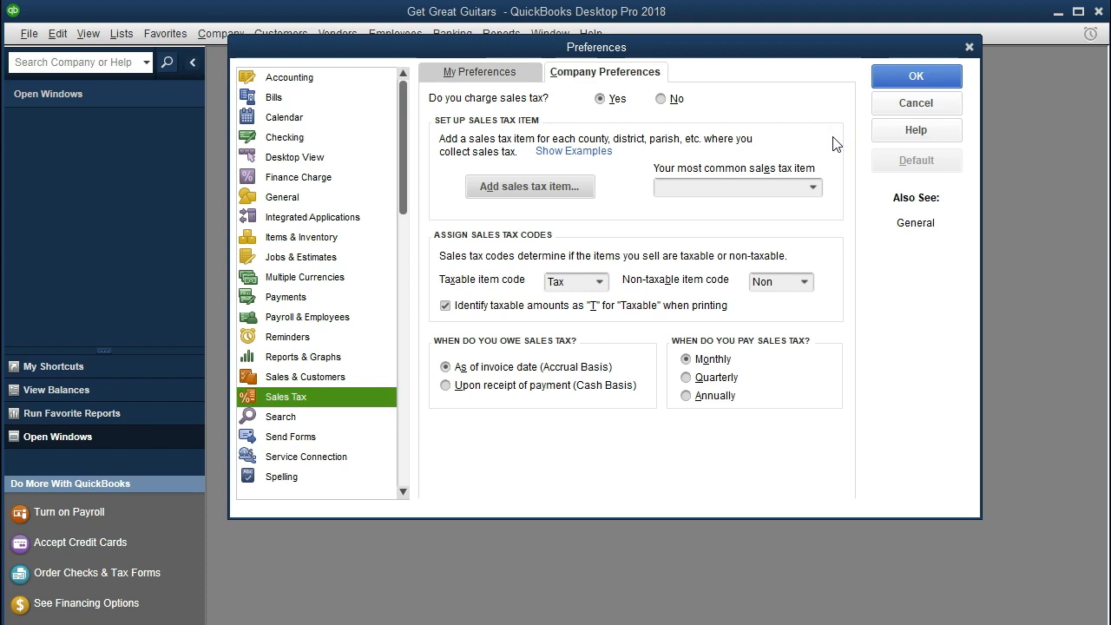
Step: Save the sales tax preferences, making all existing customers and all non-inventory and inventory parts taxable
{"action": "left_click", "coordinate": [885, 243]}
{"action": "left_click", "coordinate": [912, 78]}
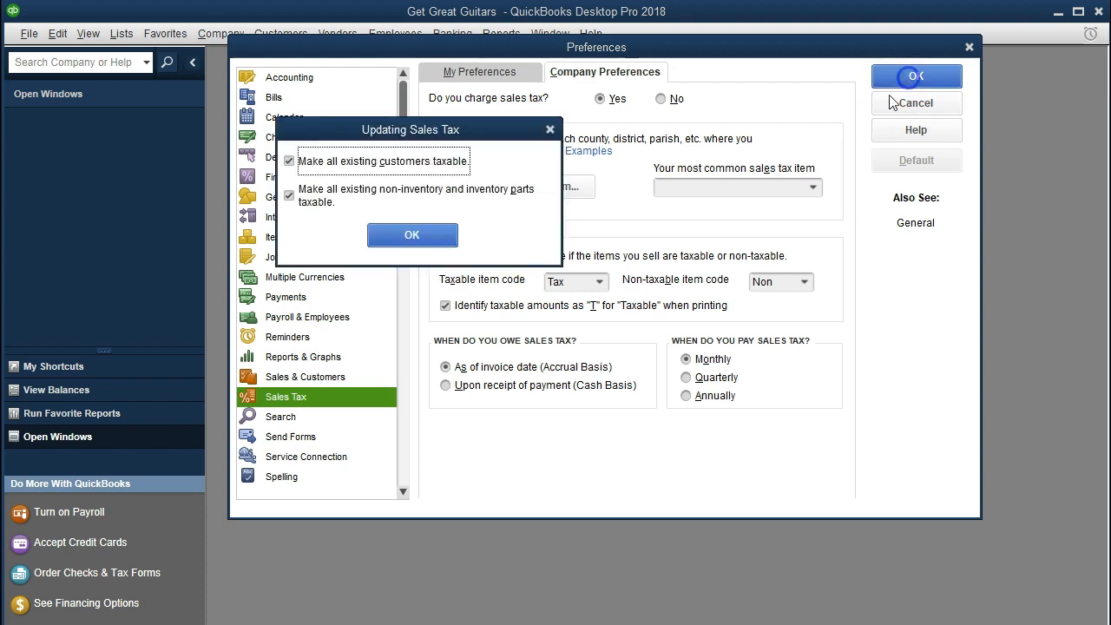
{"action": "left_click", "coordinate": [413, 235]}
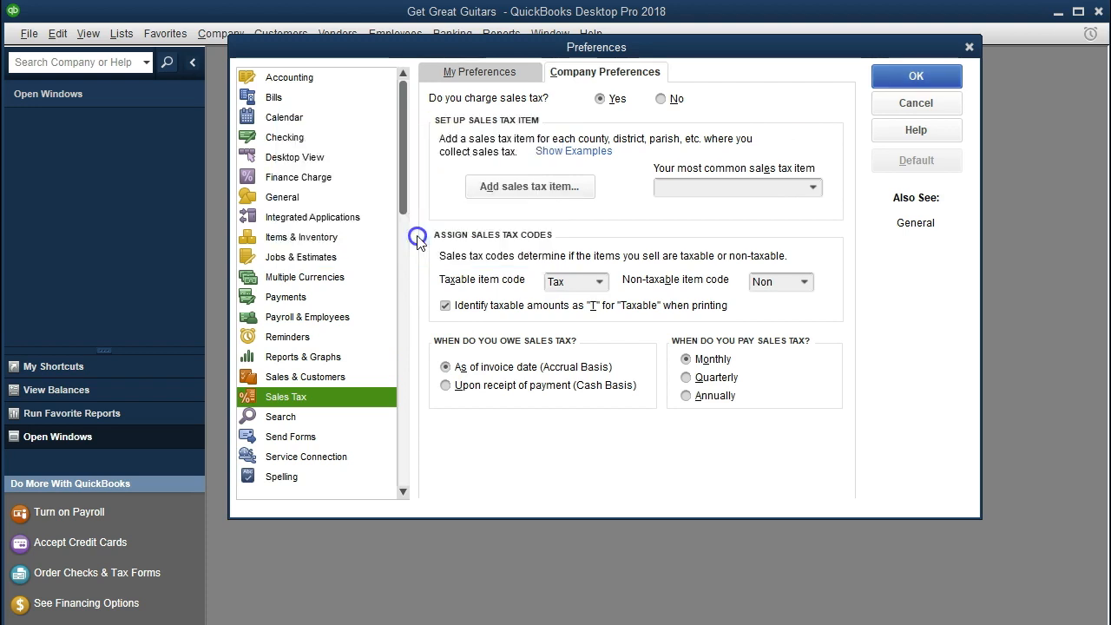